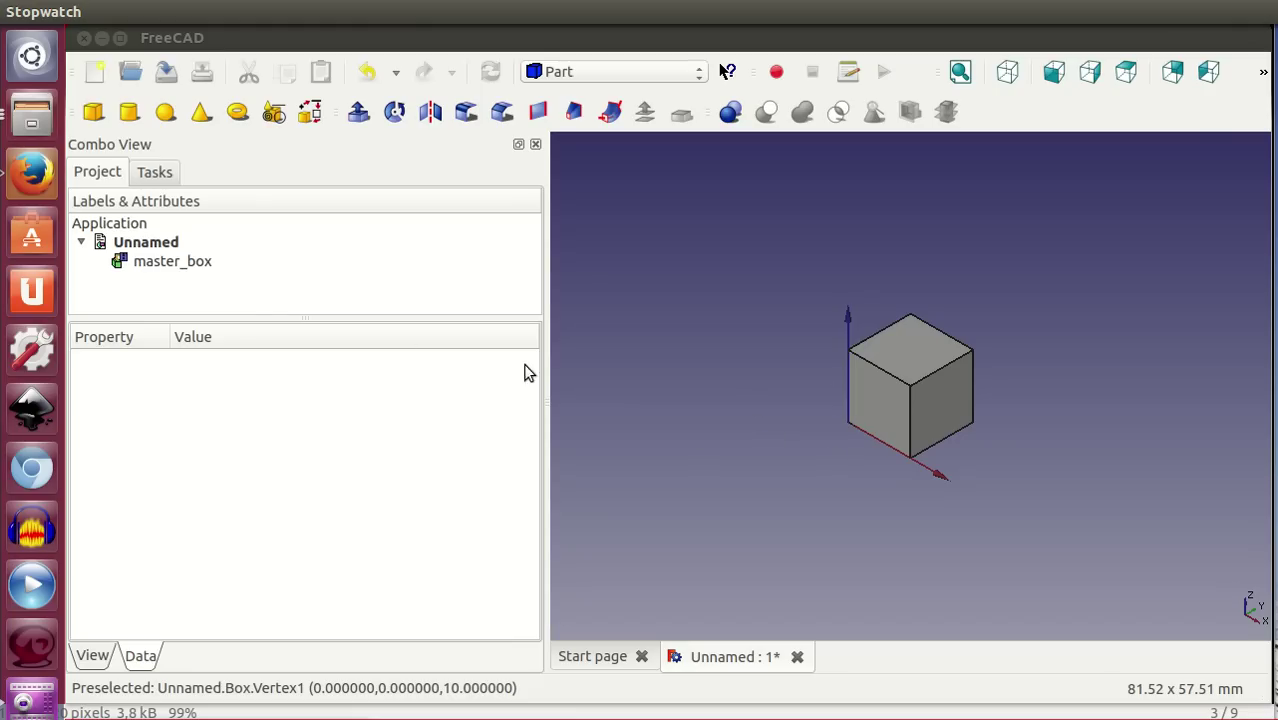
# Open master_box's placement and set its Translation X to 20 mm
pyautogui.click(229, 261)
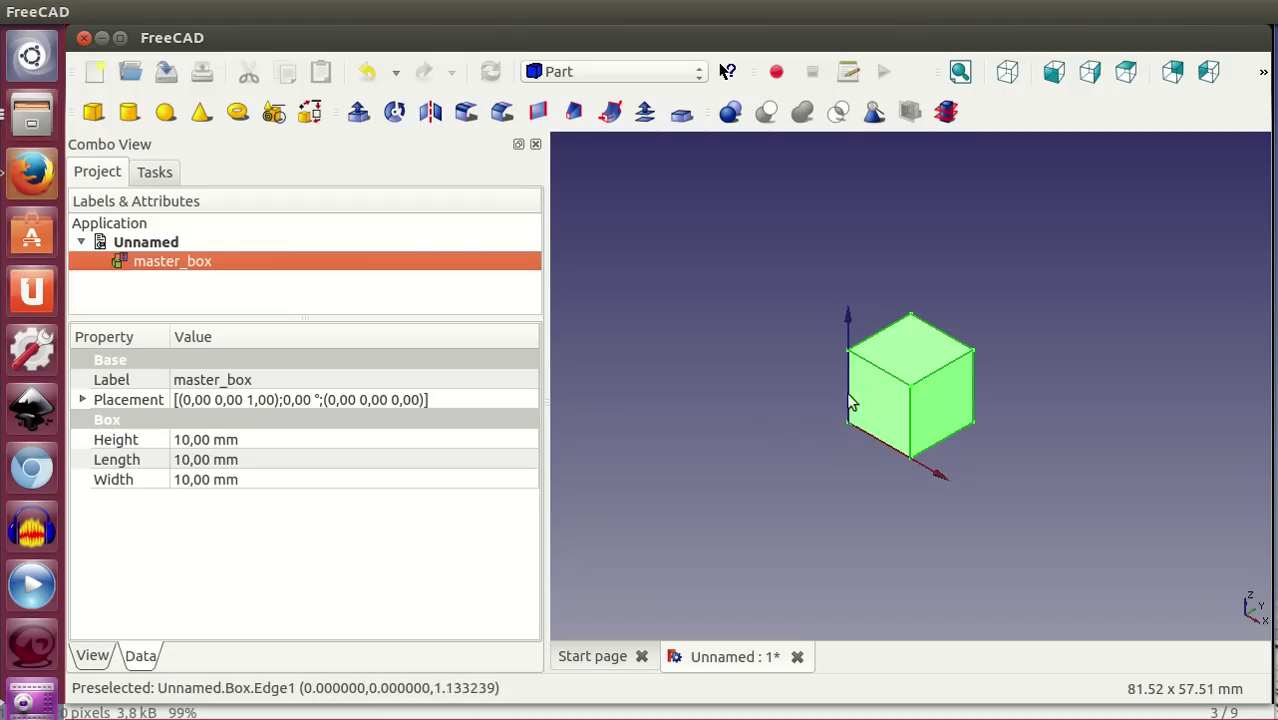
pyautogui.click(463, 401)
pyautogui.click(529, 406)
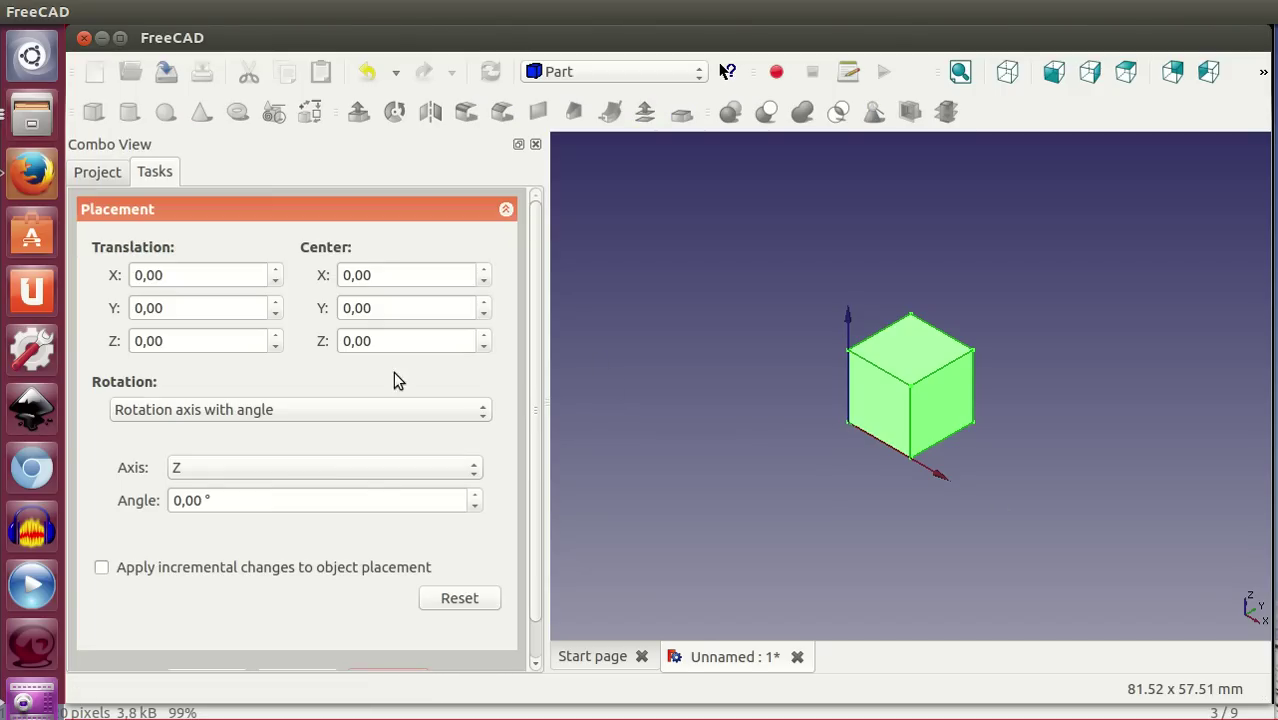
pyautogui.scroll(2, 206, 276)
pyautogui.scroll(3, 206, 276)
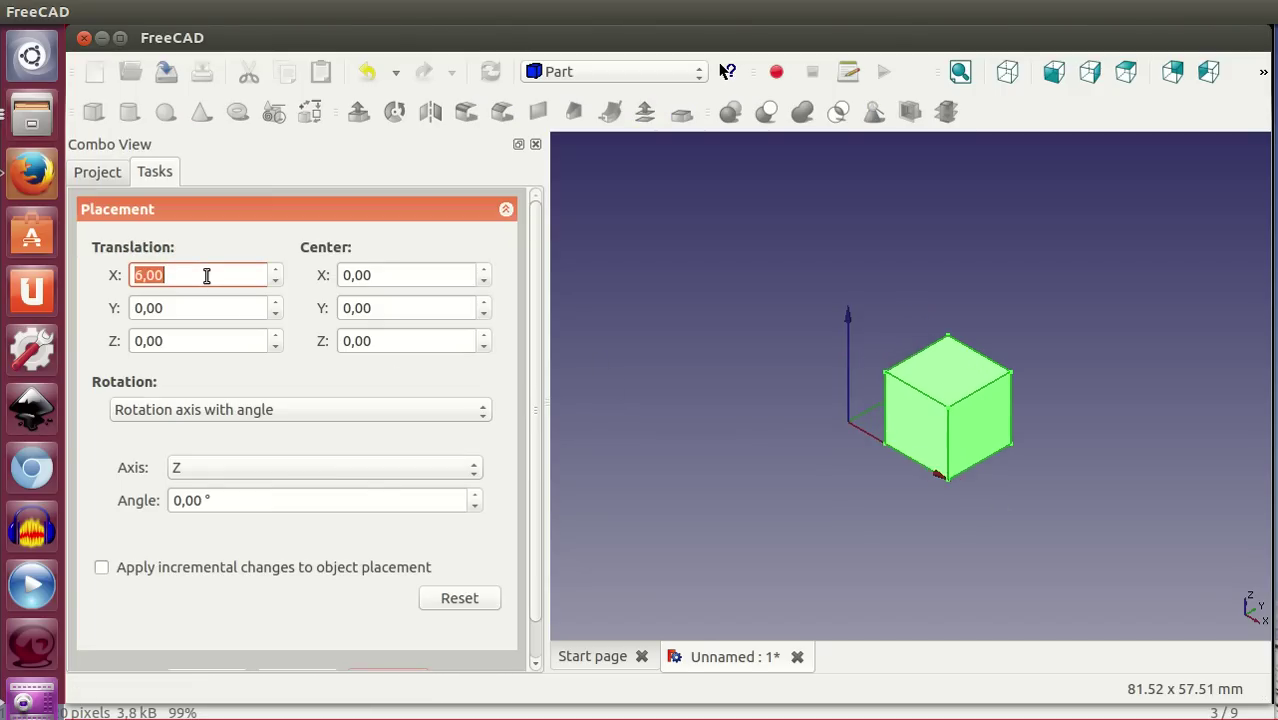
pyautogui.scroll(3, 206, 276)
pyautogui.scroll(4, 206, 276)
pyautogui.scroll(4, 206, 276)
pyautogui.scroll(2, 206, 276)
pyautogui.scroll(2, 206, 276)
# Set Translation Y to -5 mm and confirm the new placement
pyautogui.click(203, 309)
pyautogui.scroll(-1, 203, 312)
pyautogui.scroll(-1, 203, 312)
pyautogui.scroll(-1, 203, 312)
pyautogui.scroll(-2, 203, 312)
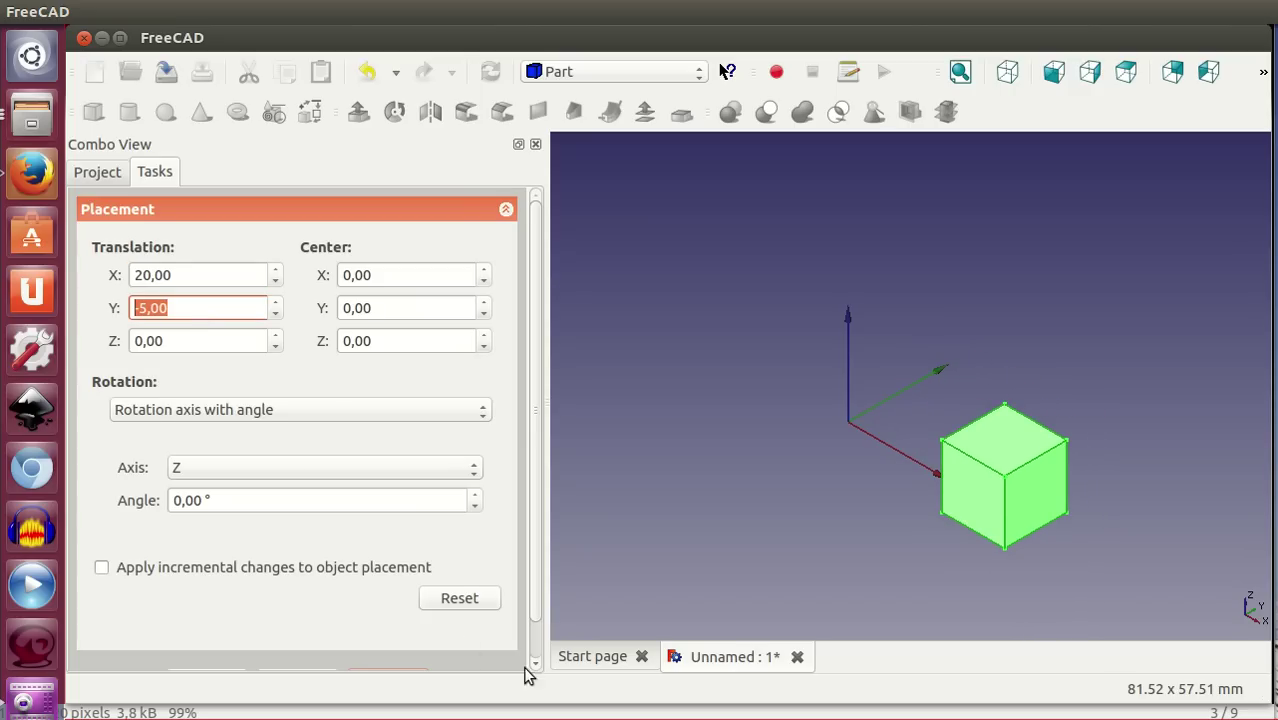
pyautogui.moveTo(528, 593); pyautogui.dragTo(528, 630)
pyautogui.click(420, 643)
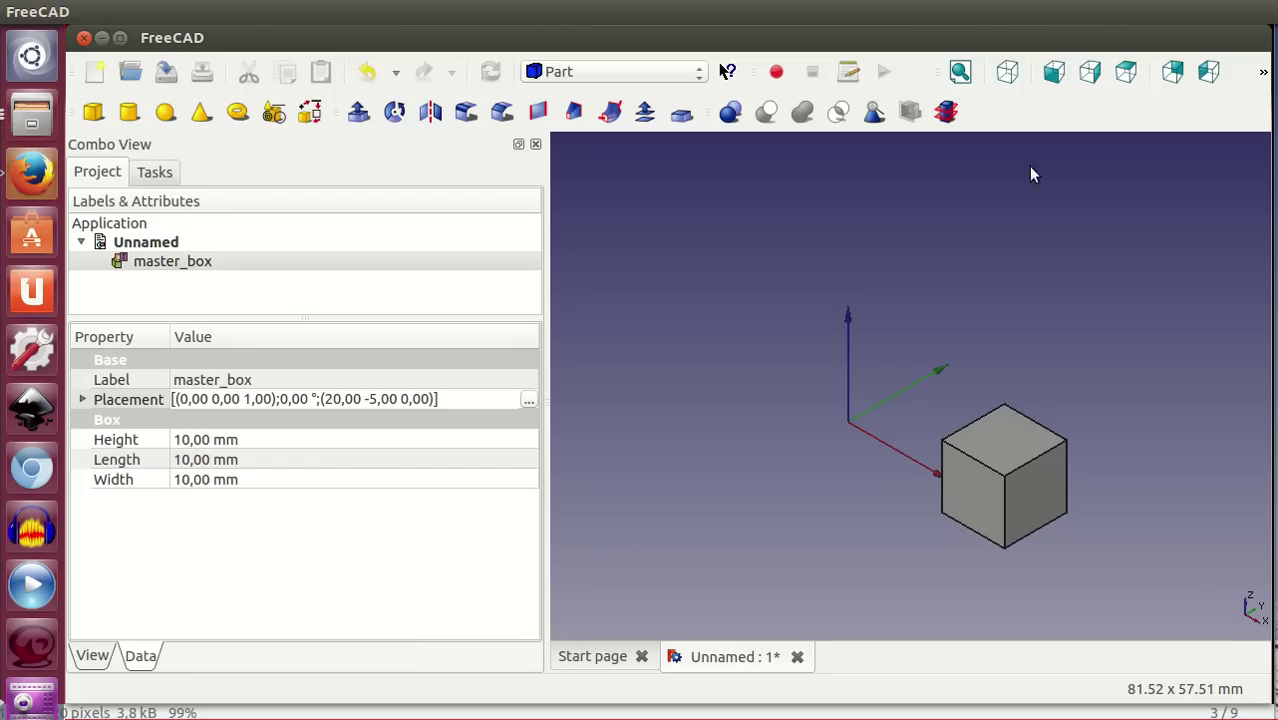
# Switch to the Draft workbench and select master_box as the array source
pyautogui.click(1124, 72)
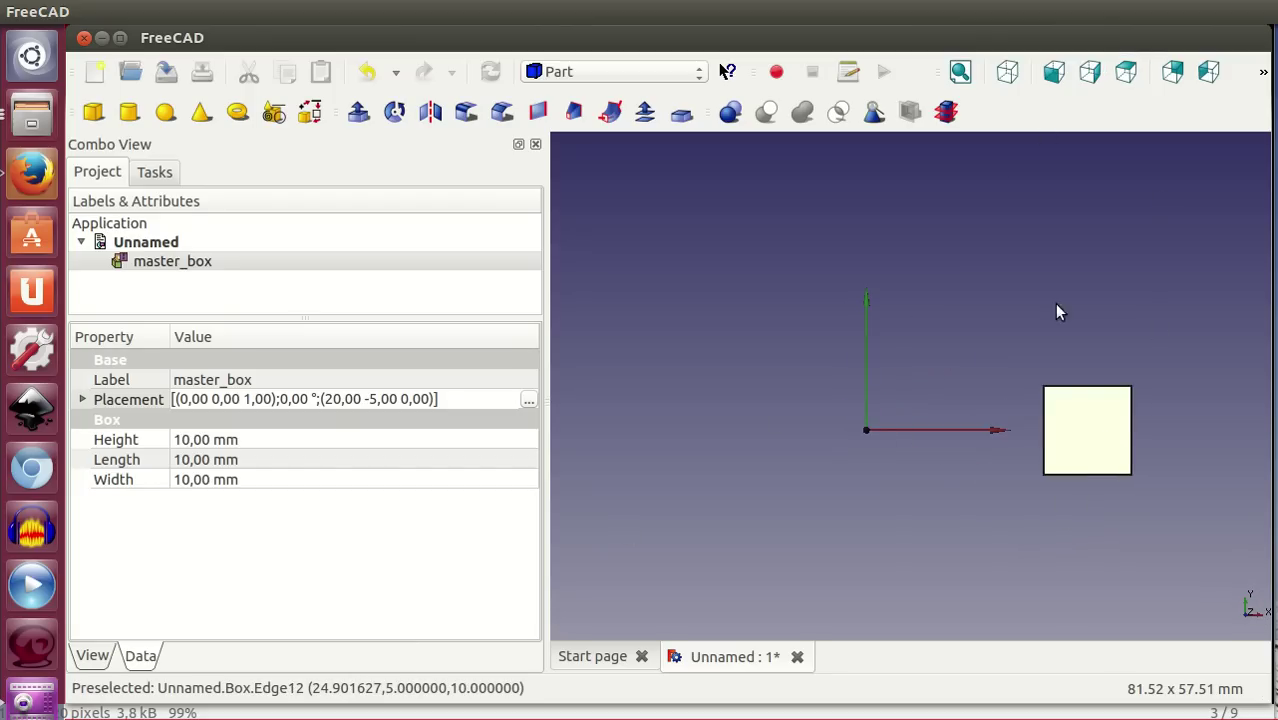
pyautogui.click(1003, 74)
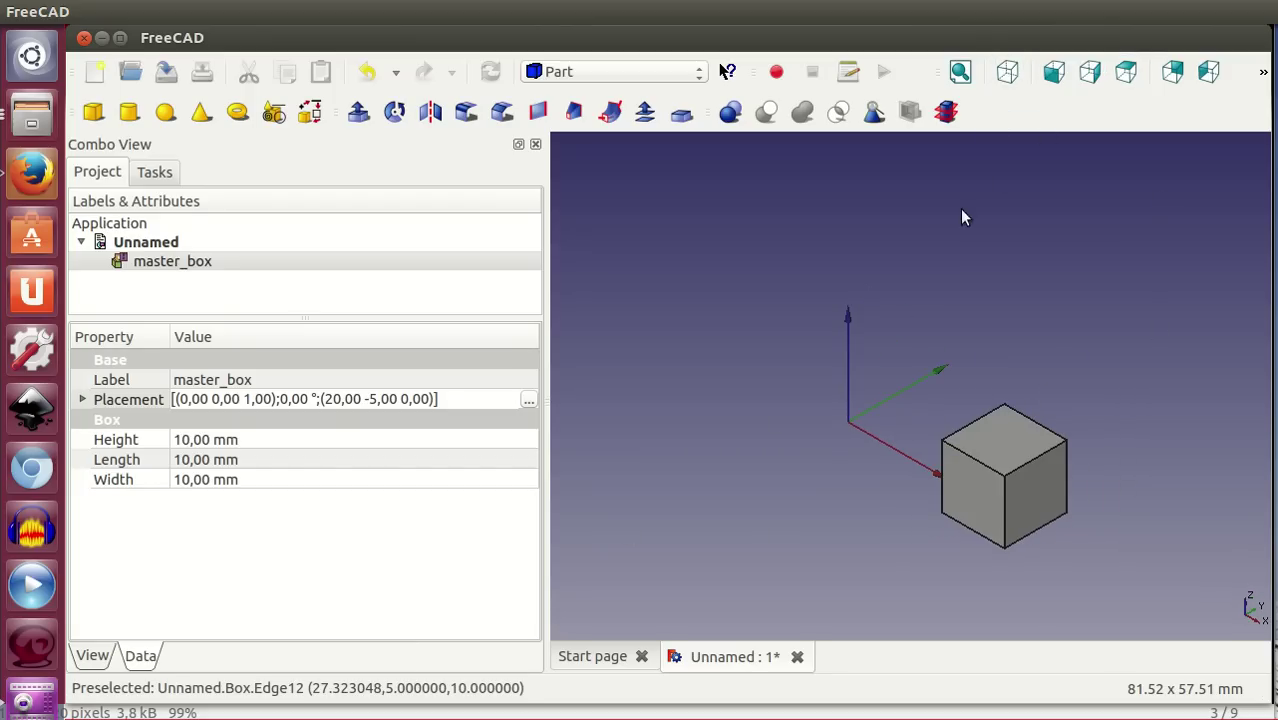
pyautogui.click(590, 72)
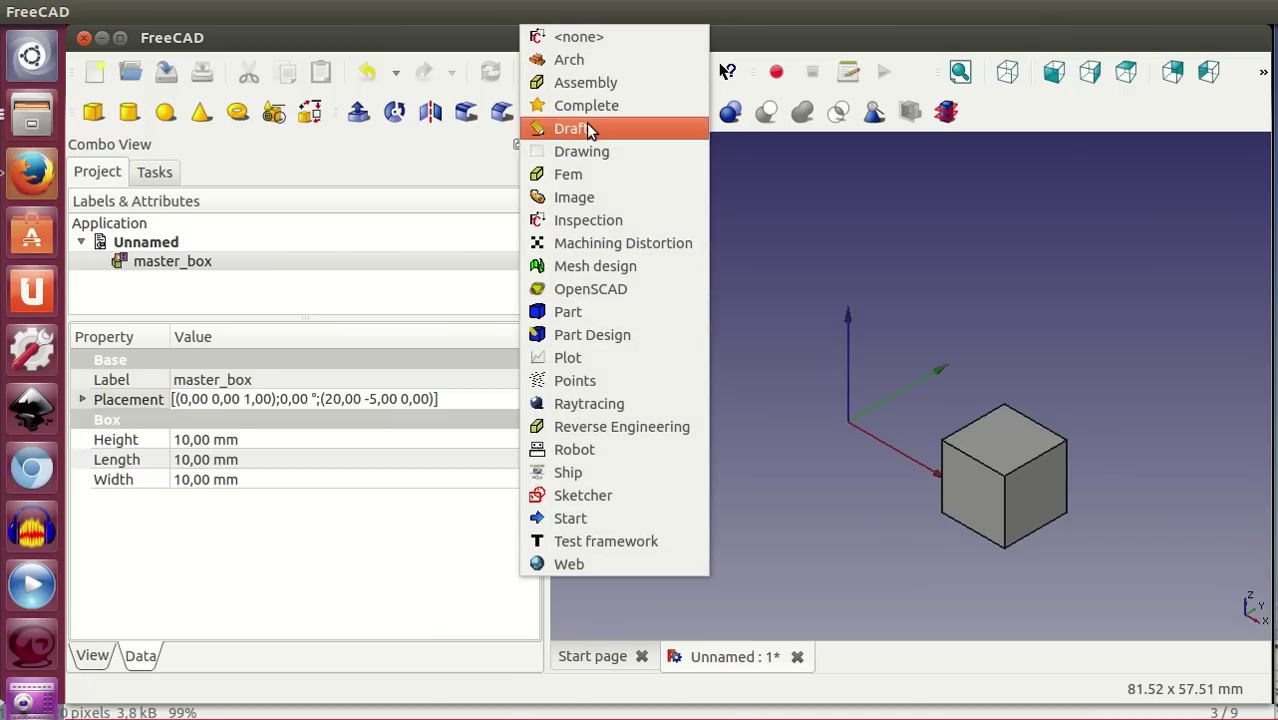
pyautogui.click(588, 130)
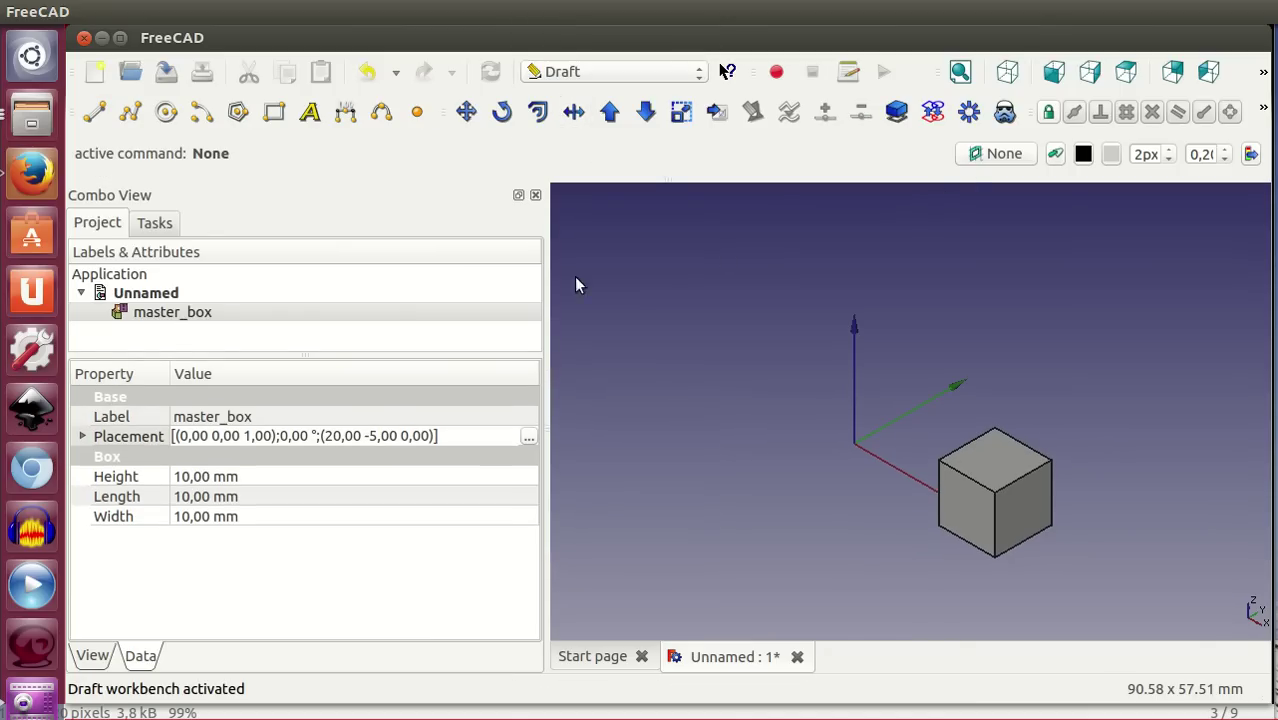
pyautogui.click(240, 312)
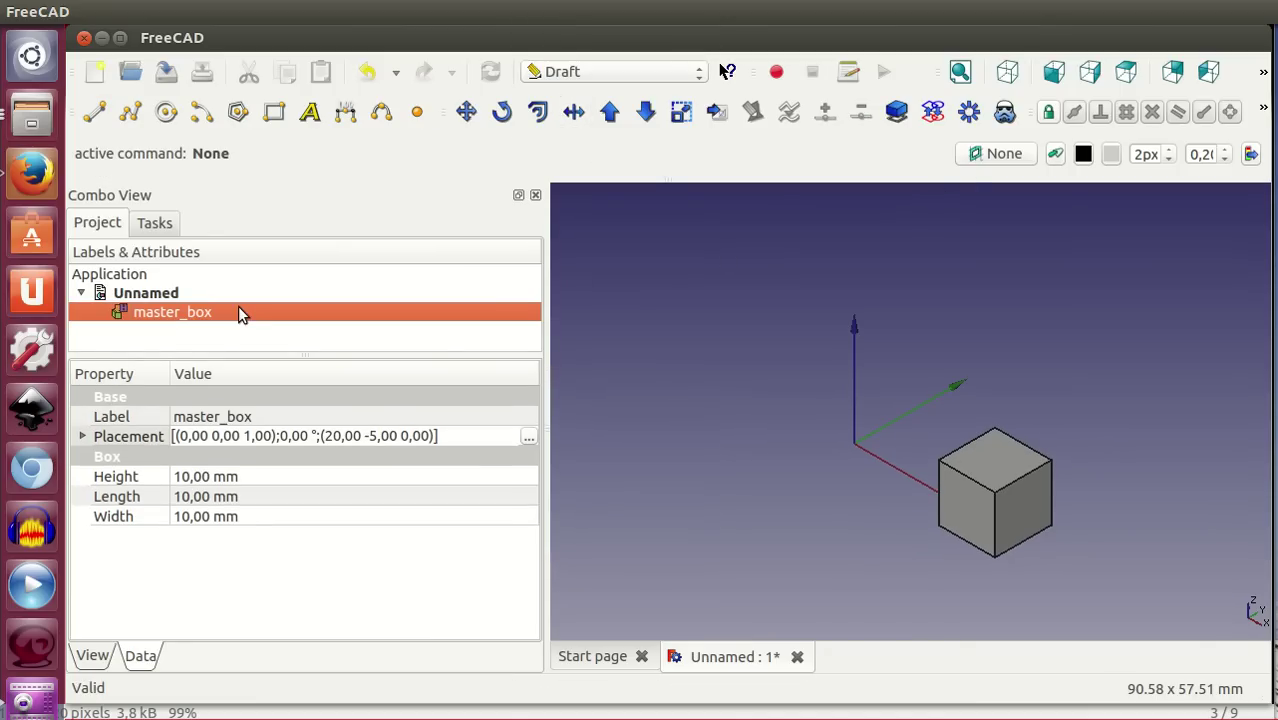
# Create a Draft Array from master_box and change its Array Type to polar
pyautogui.click(969, 112)
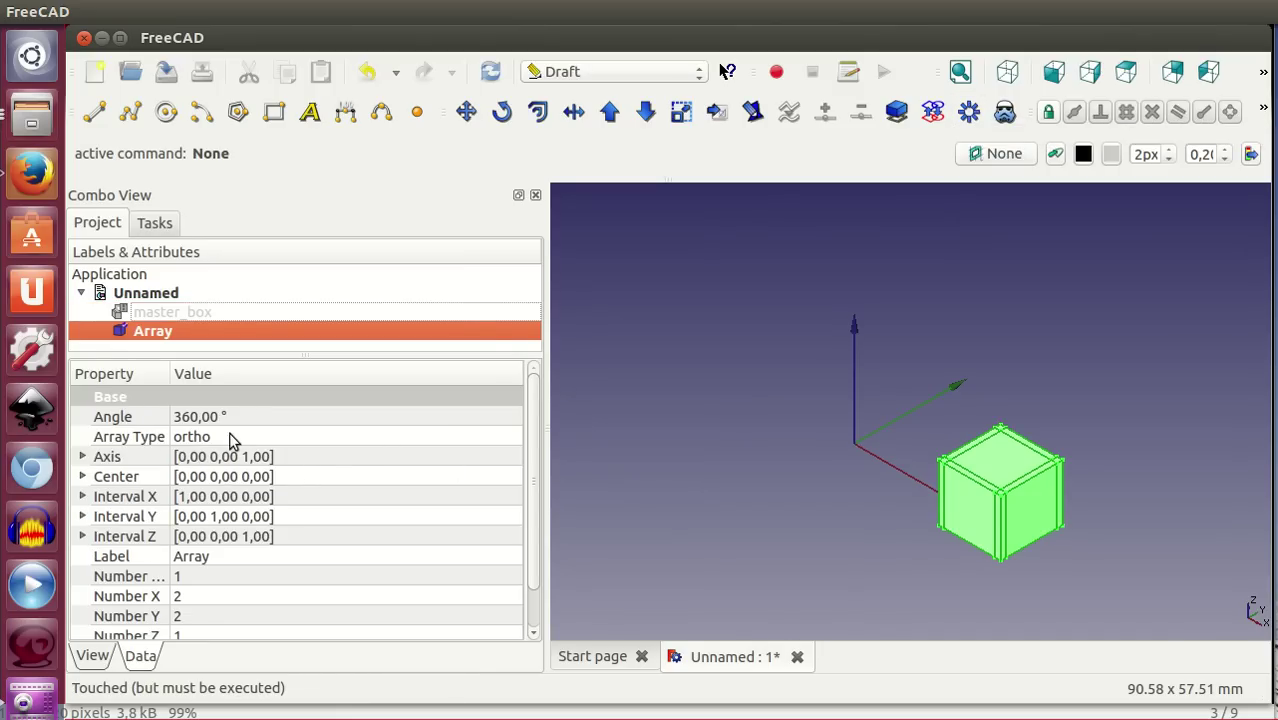
pyautogui.moveTo(237, 441)
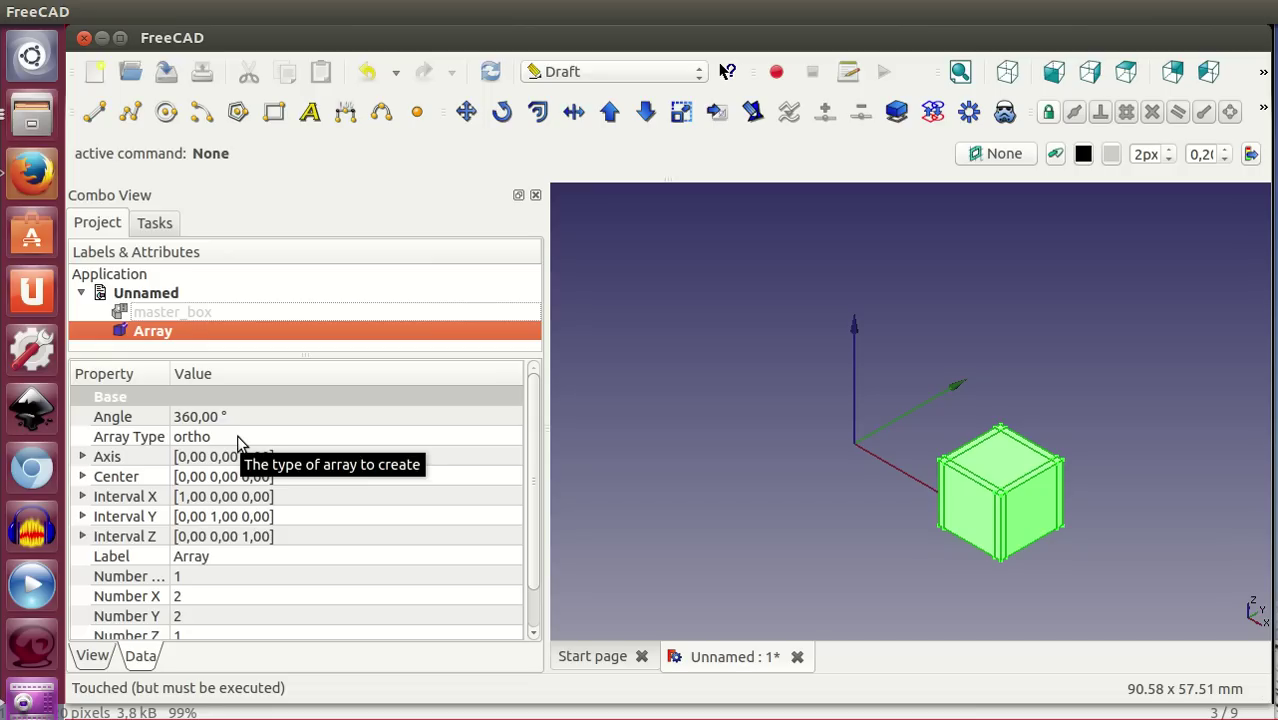
pyautogui.click(237, 437)
pyautogui.click(237, 437)
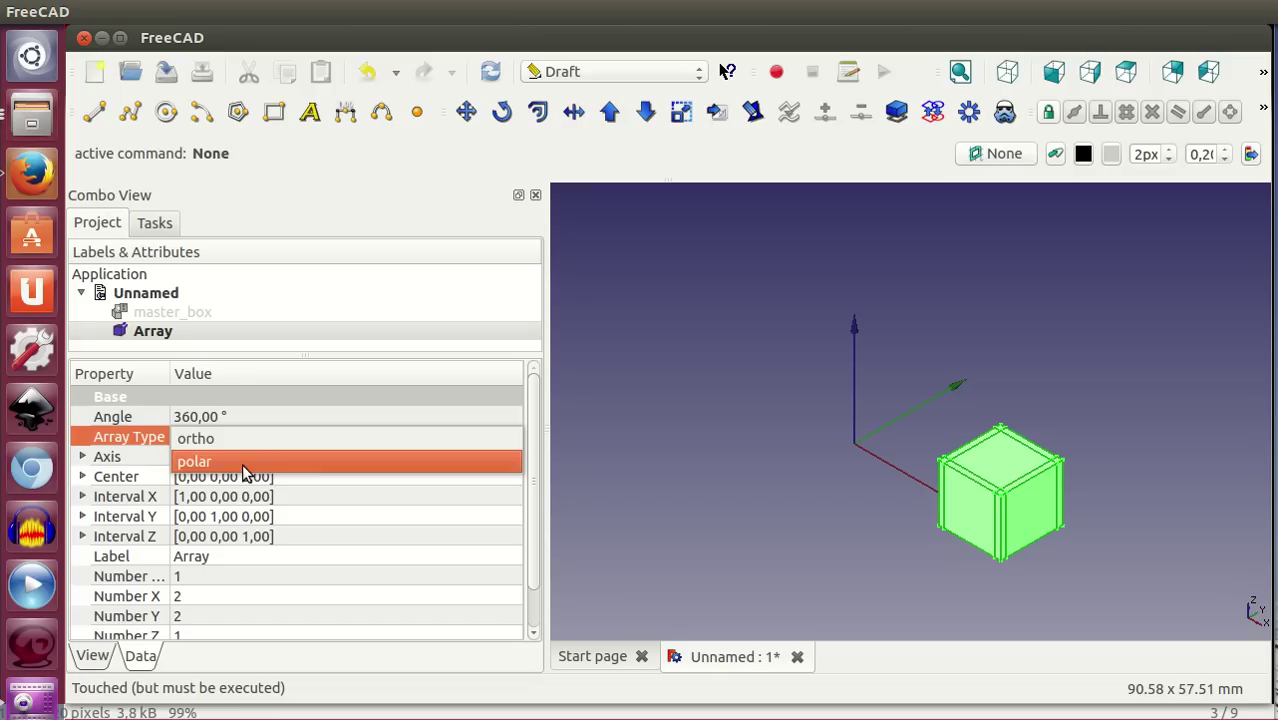
pyautogui.click(245, 462)
# Expand the array's Axis property to confirm it points along Z (0,0,1)
pyautogui.moveTo(531, 457); pyautogui.dragTo(539, 521)
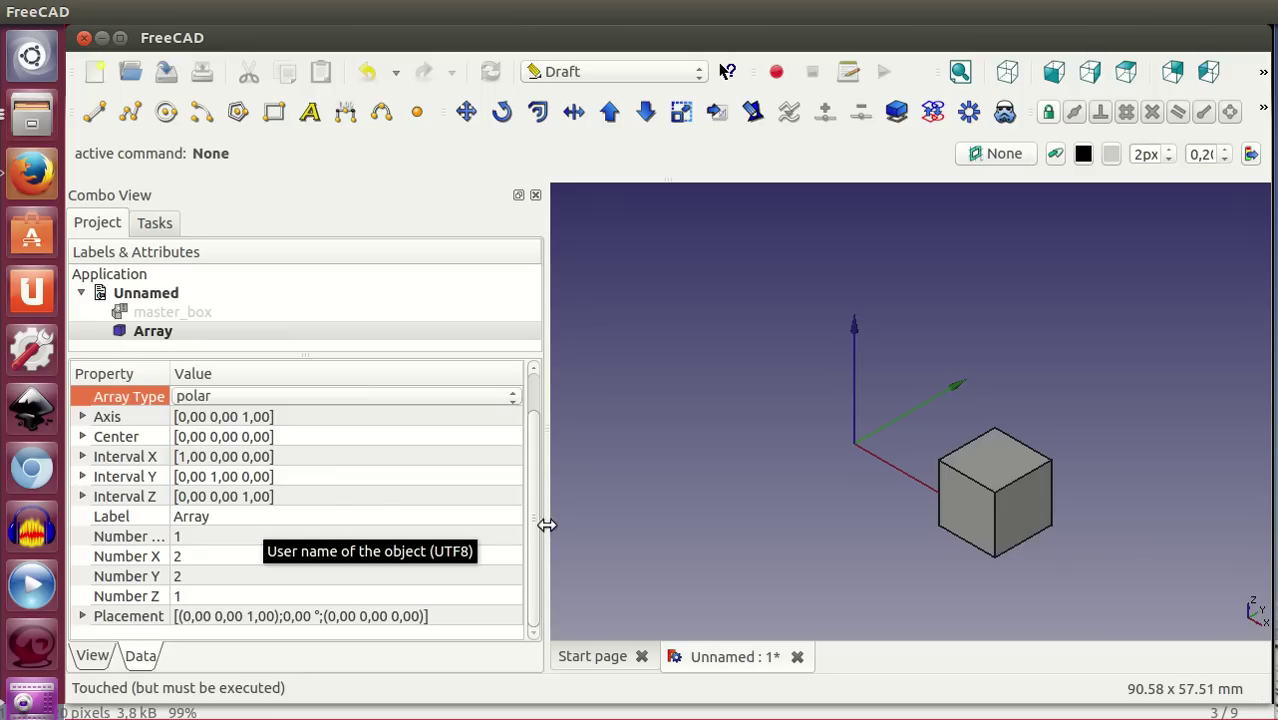
pyautogui.scroll(1, 533, 472)
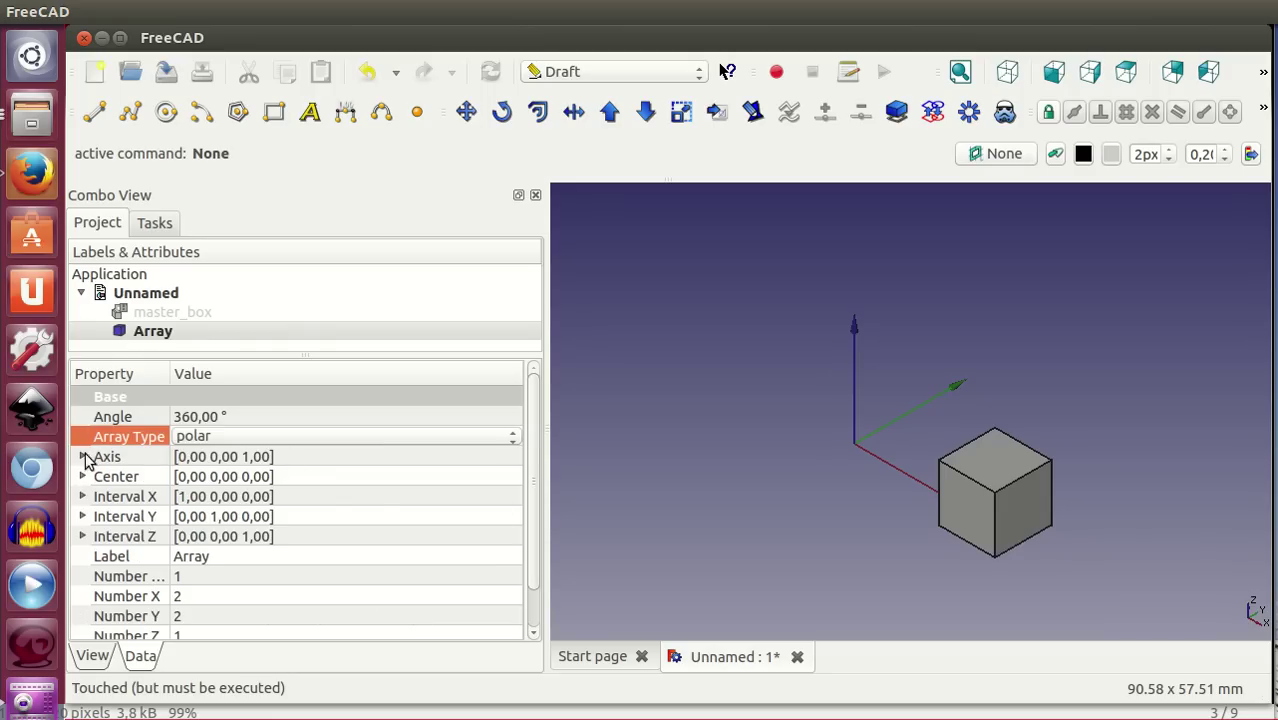
pyautogui.click(84, 456)
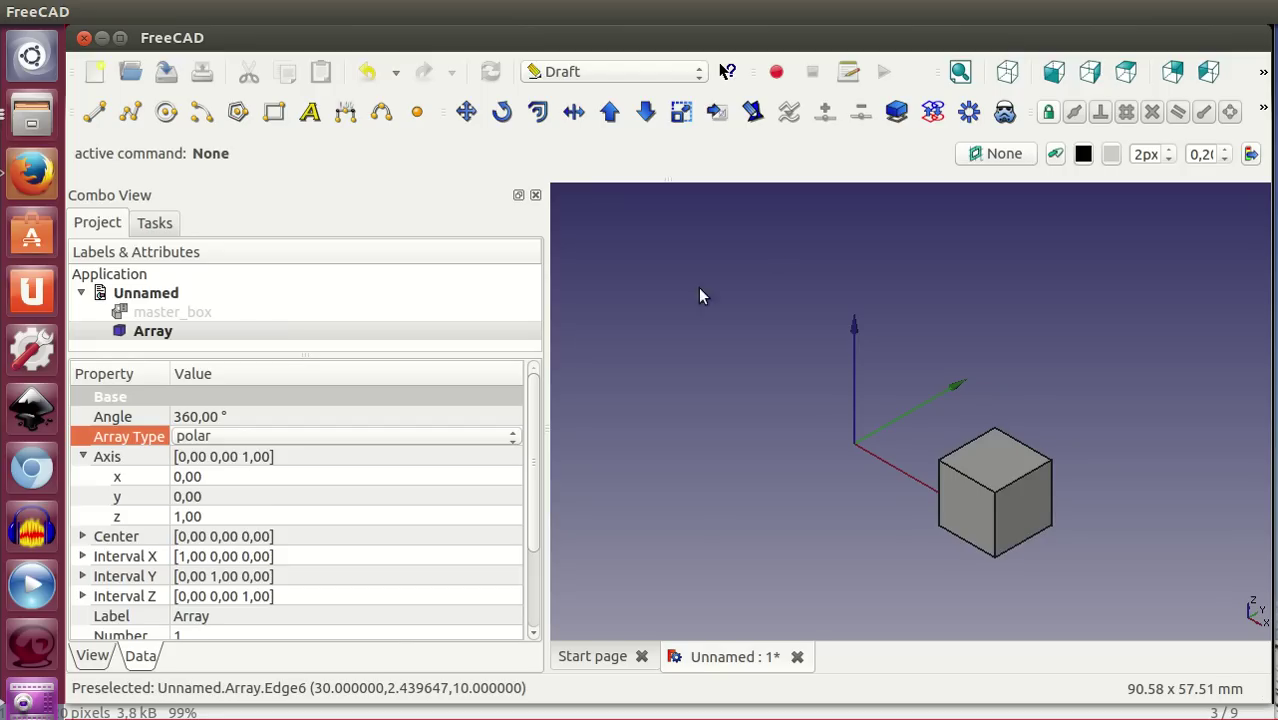
pyautogui.click(84, 456)
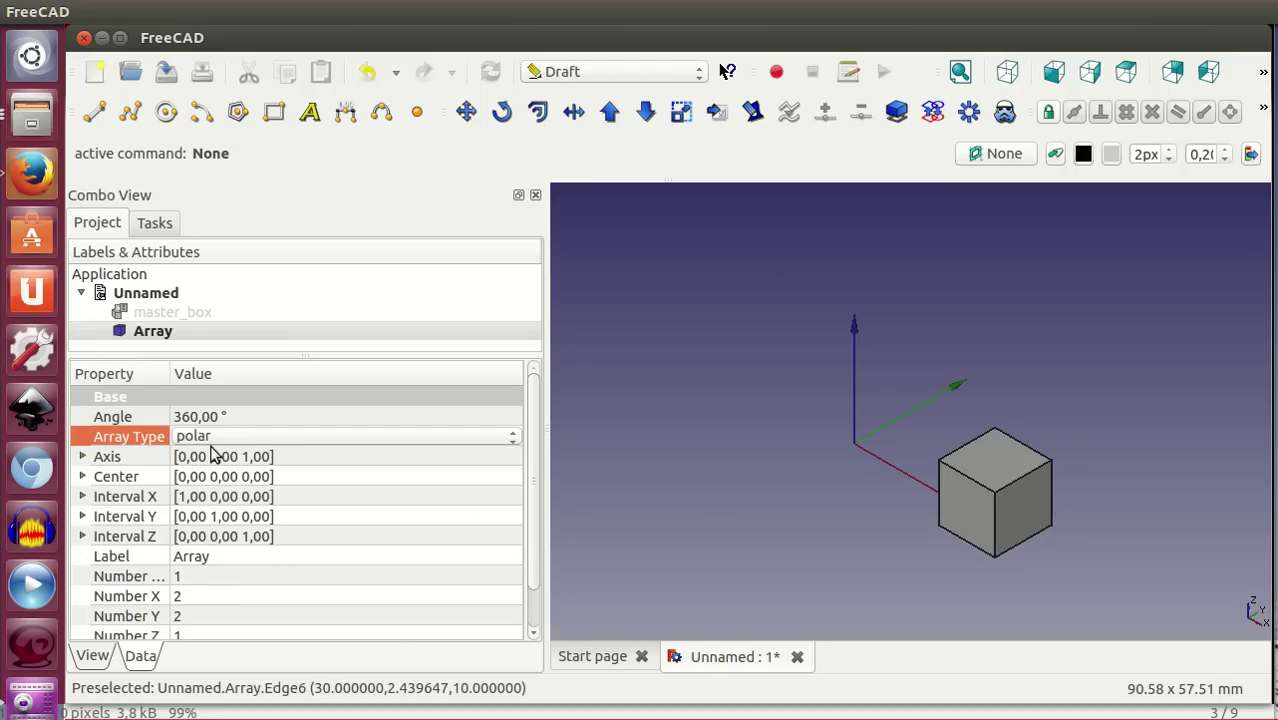
pyautogui.click(199, 578)
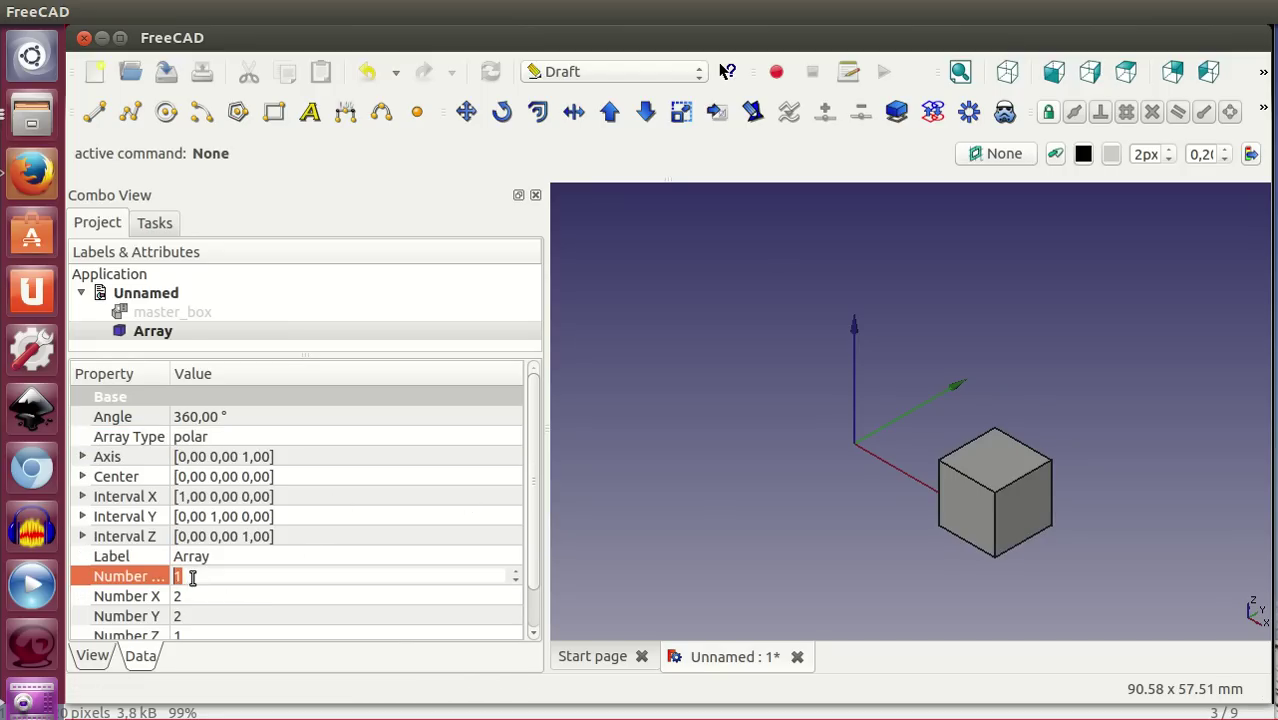
# Set the polar array's number of copies to 6 and fit the six-cube ring in view
pyautogui.scroll(1, 199, 578)
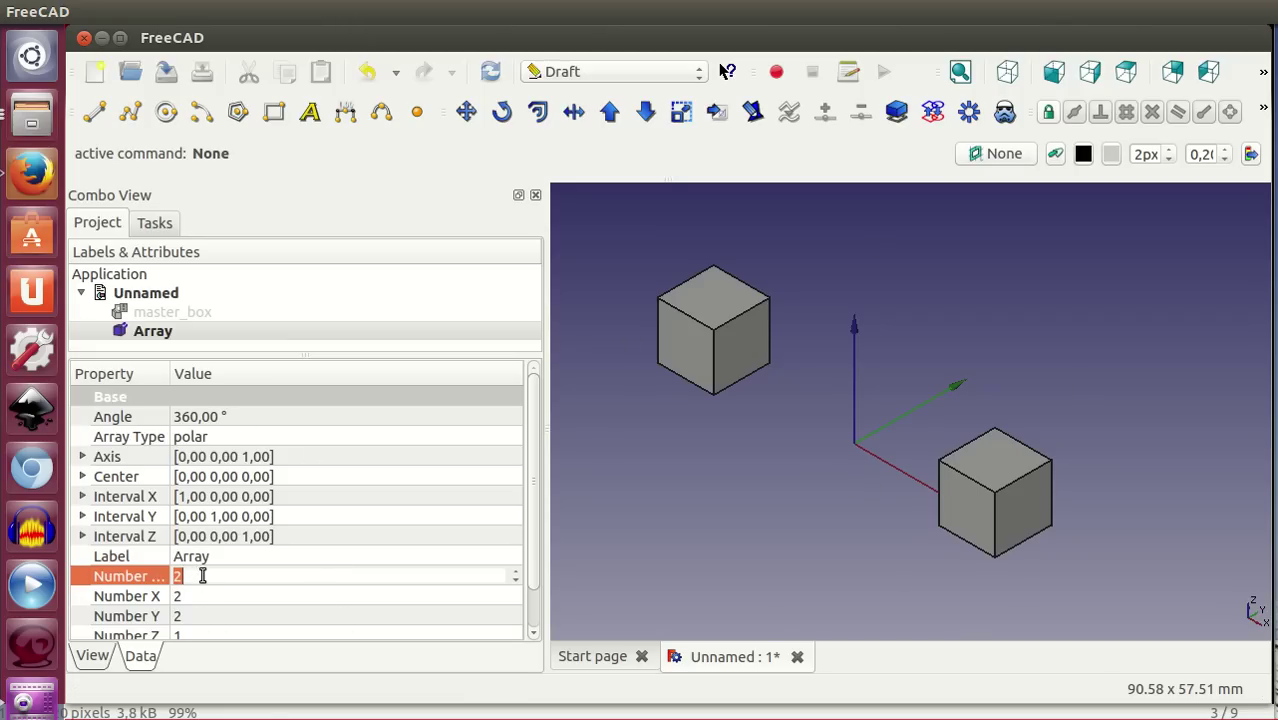
pyautogui.scroll(1, 202, 576)
pyautogui.scroll(1, 202, 576)
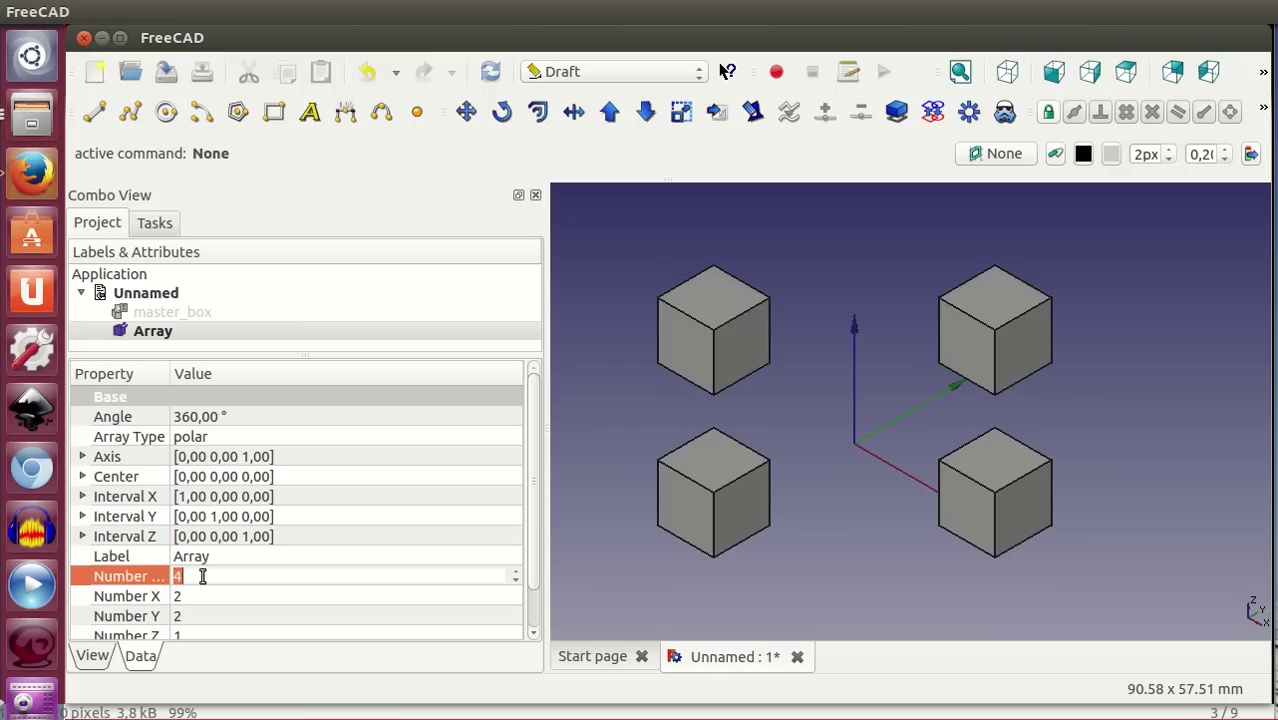
pyautogui.scroll(1, 202, 576)
pyautogui.scroll(1, 202, 576)
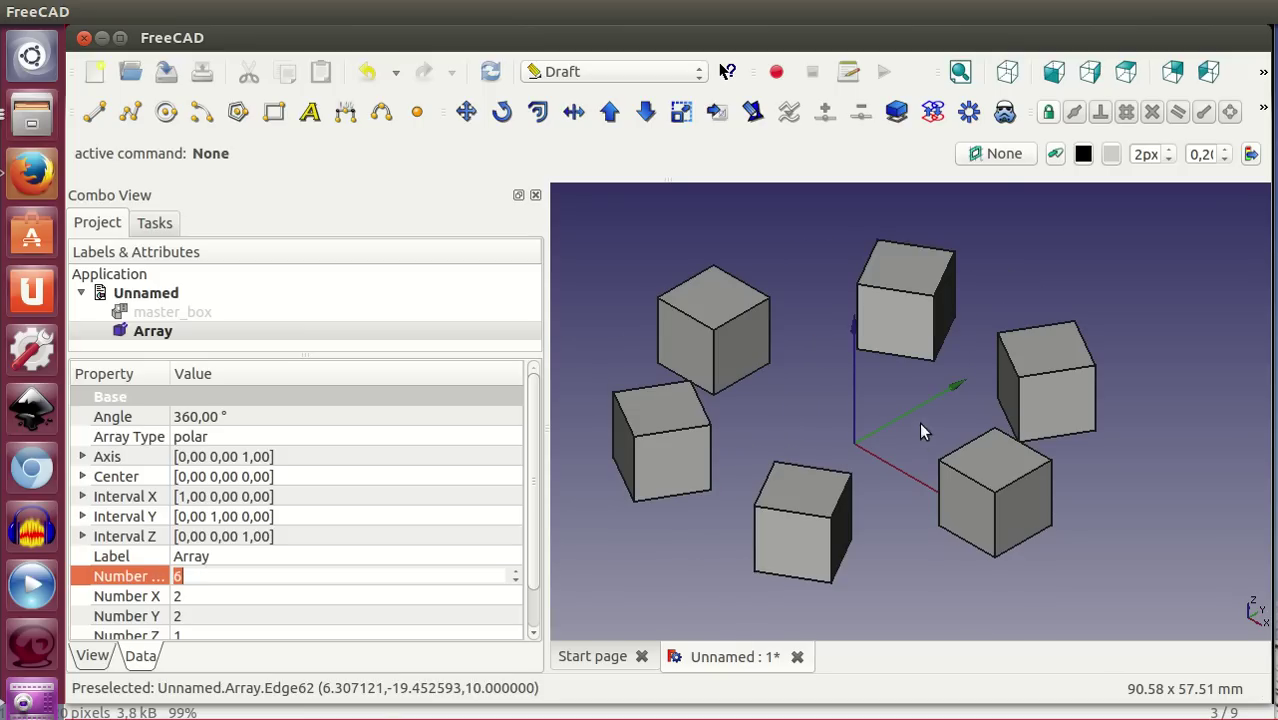
pyautogui.click(958, 72)
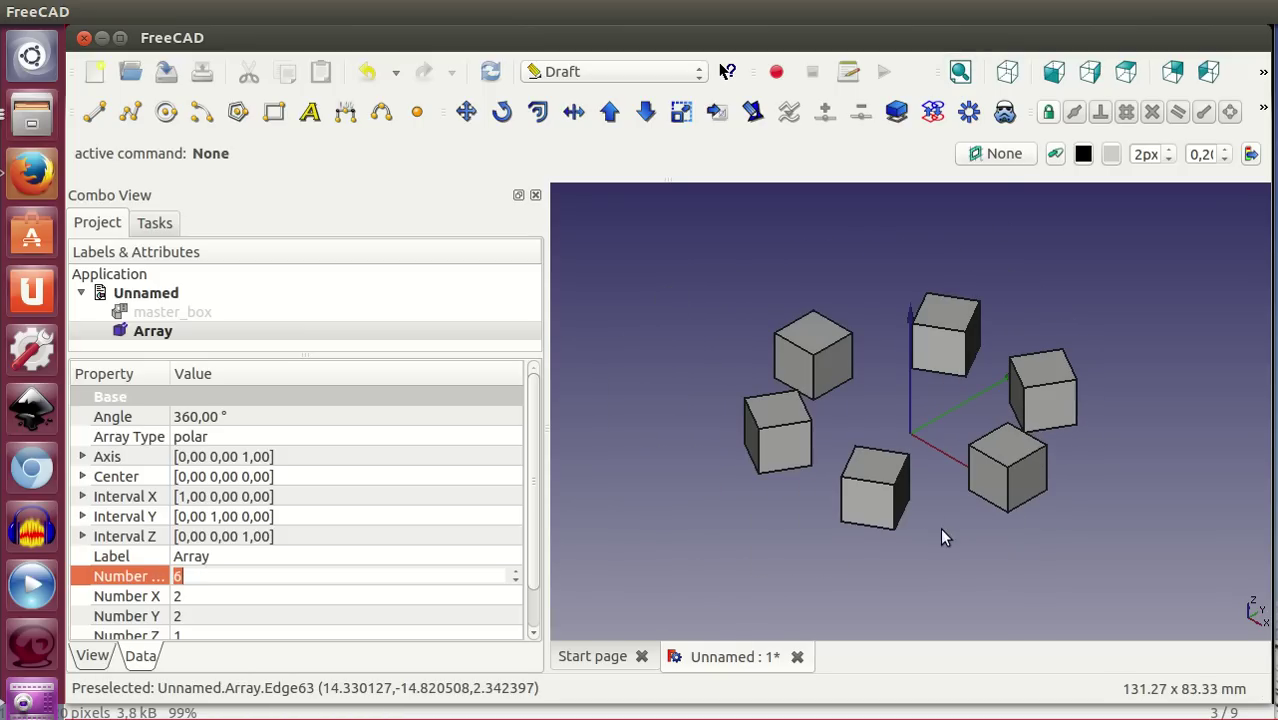
pyautogui.moveTo(940, 528); pyautogui.dragTo(986, 548, button='middle')
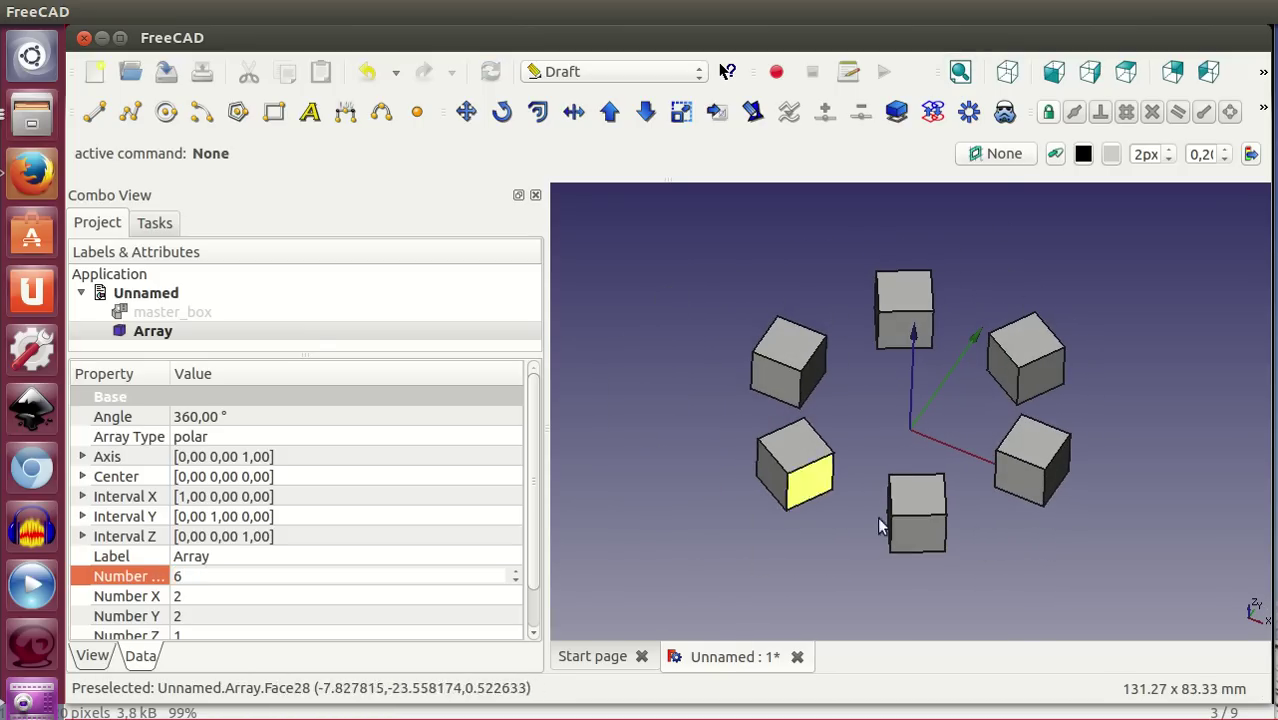
pyautogui.moveTo(1010, 564); pyautogui.dragTo(1027, 557, button='middle')
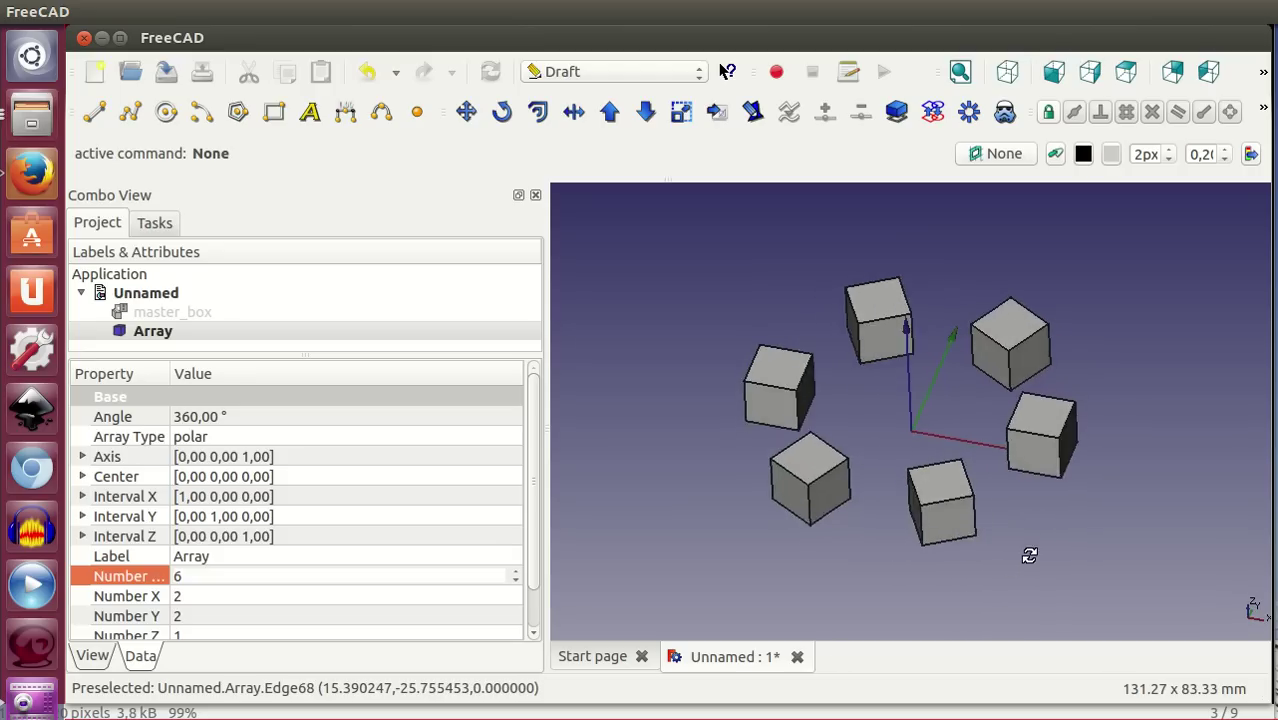
pyautogui.click(250, 414)
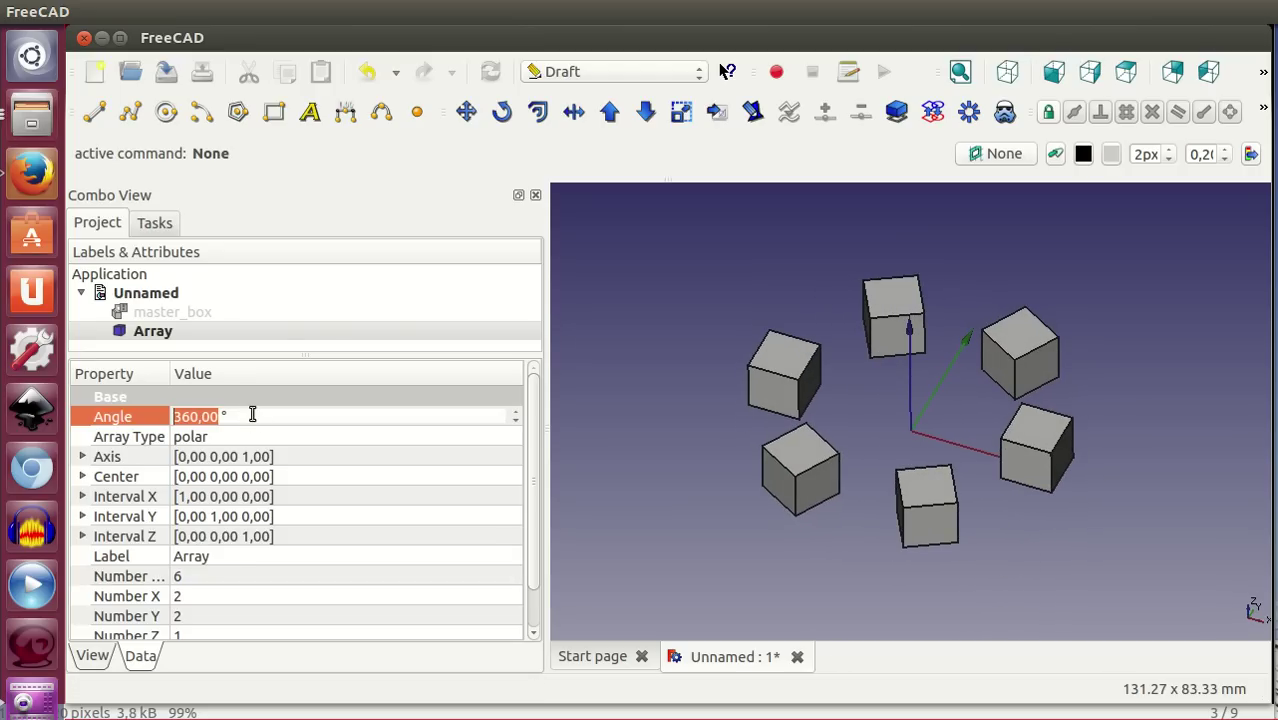
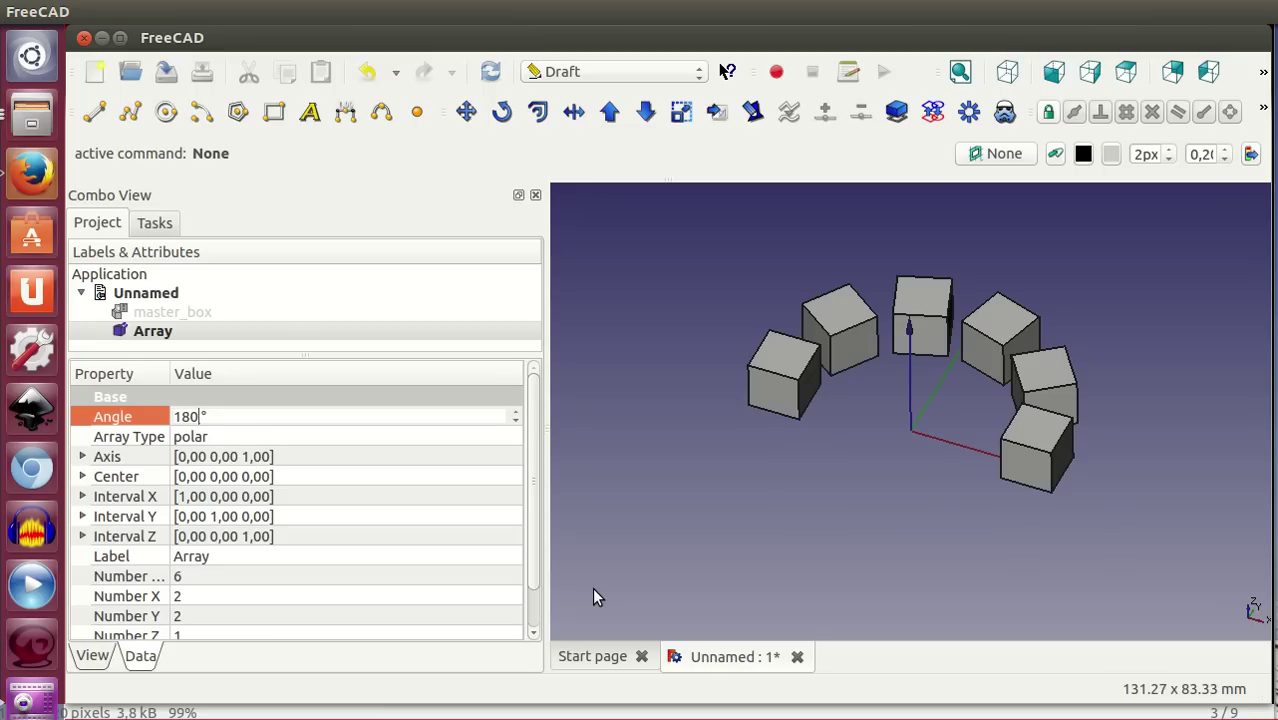
# Commit the array angle at 180°, then hide the Array so the 3D view is empty
pyautogui.click(177, 312)
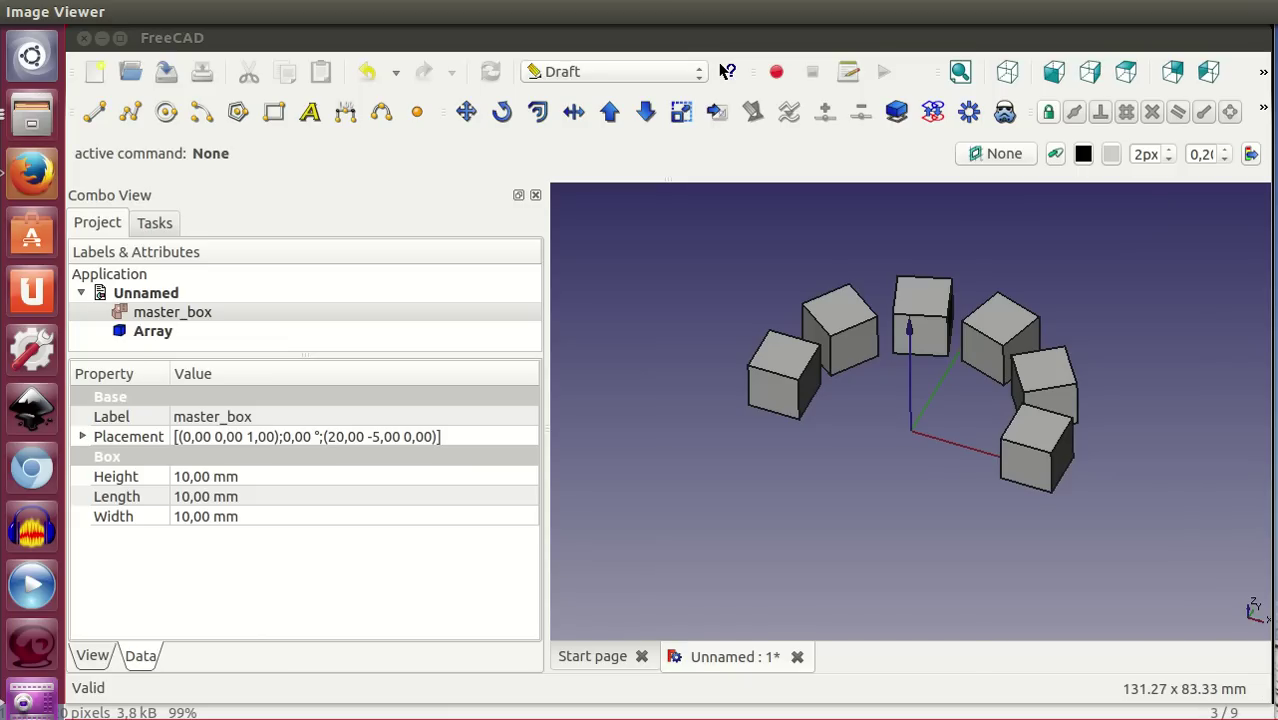
pyautogui.click(200, 313)
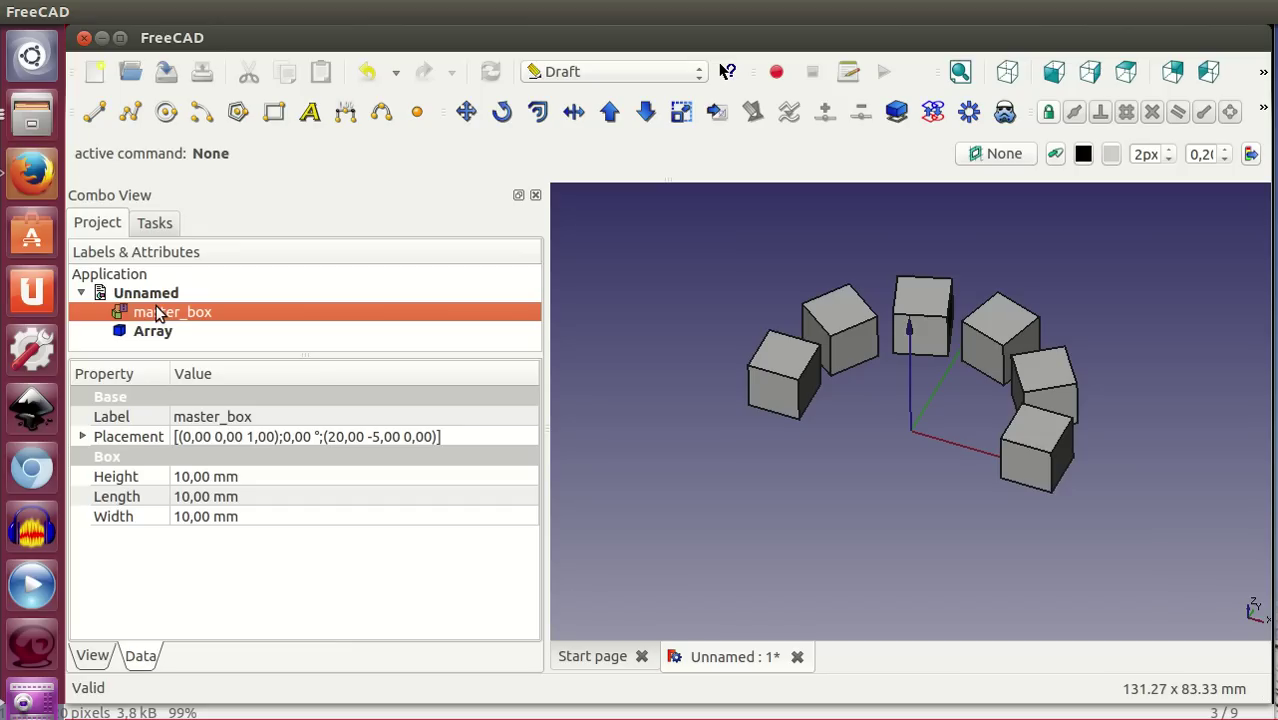
pyautogui.click(157, 331)
pyautogui.press('space')
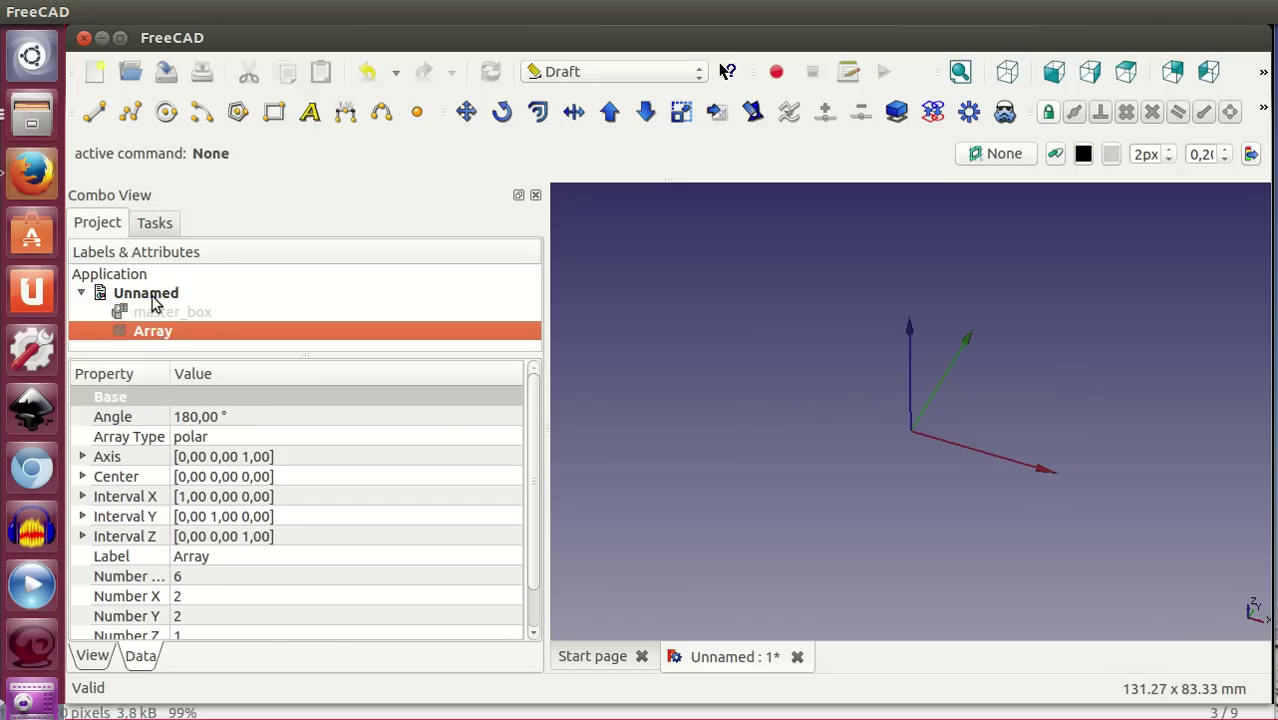
pyautogui.click(153, 296)
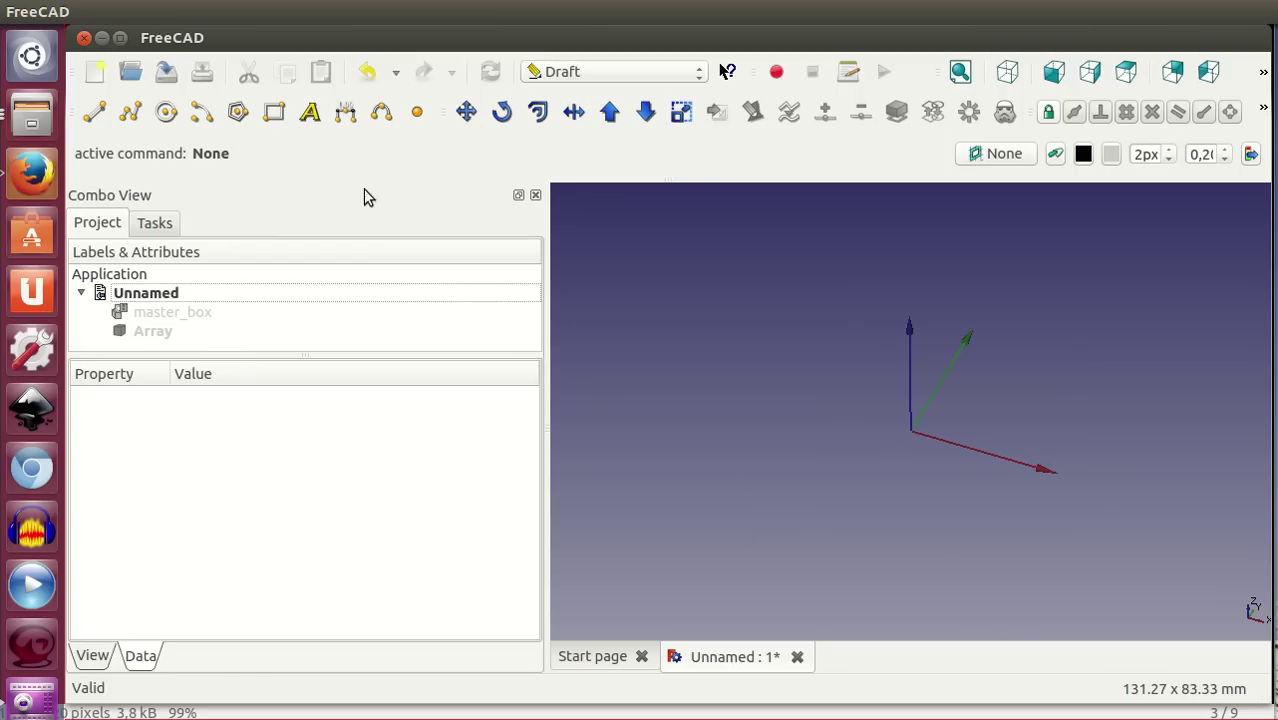
# Switch to the Part workbench and create a new cylinder
pyautogui.click(584, 72)
pyautogui.click(620, 314)
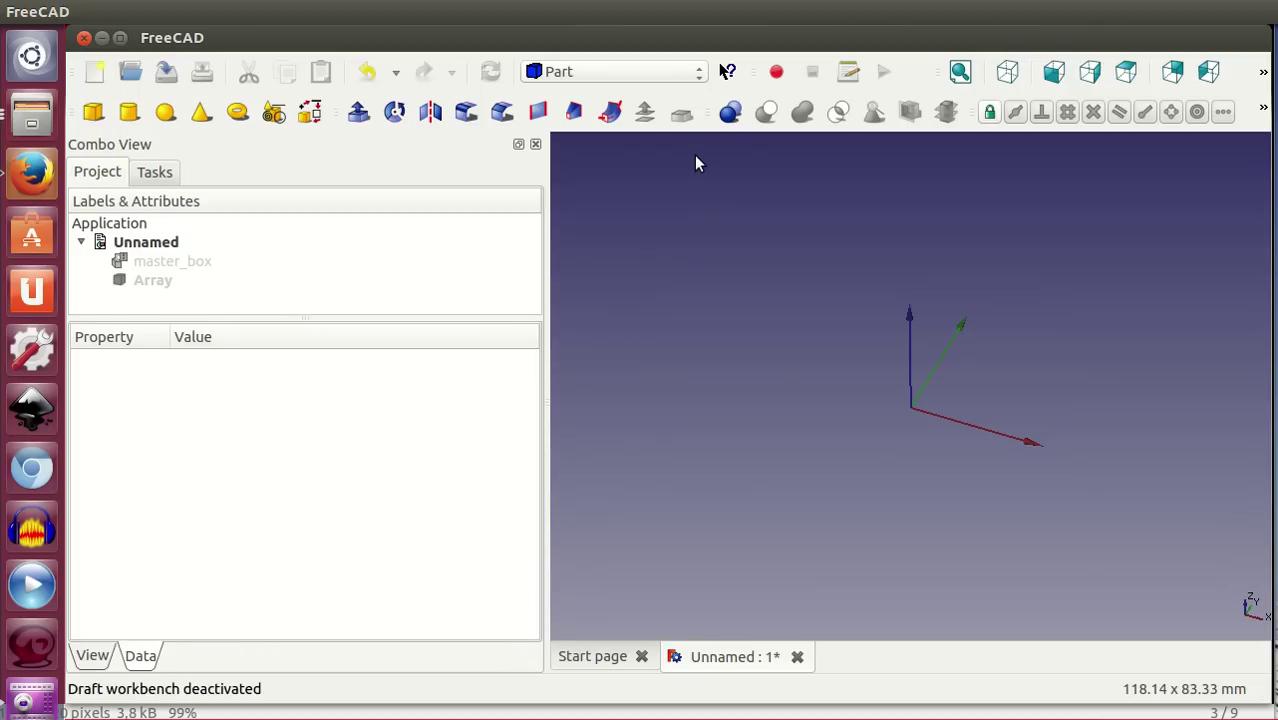
pyautogui.click(135, 118)
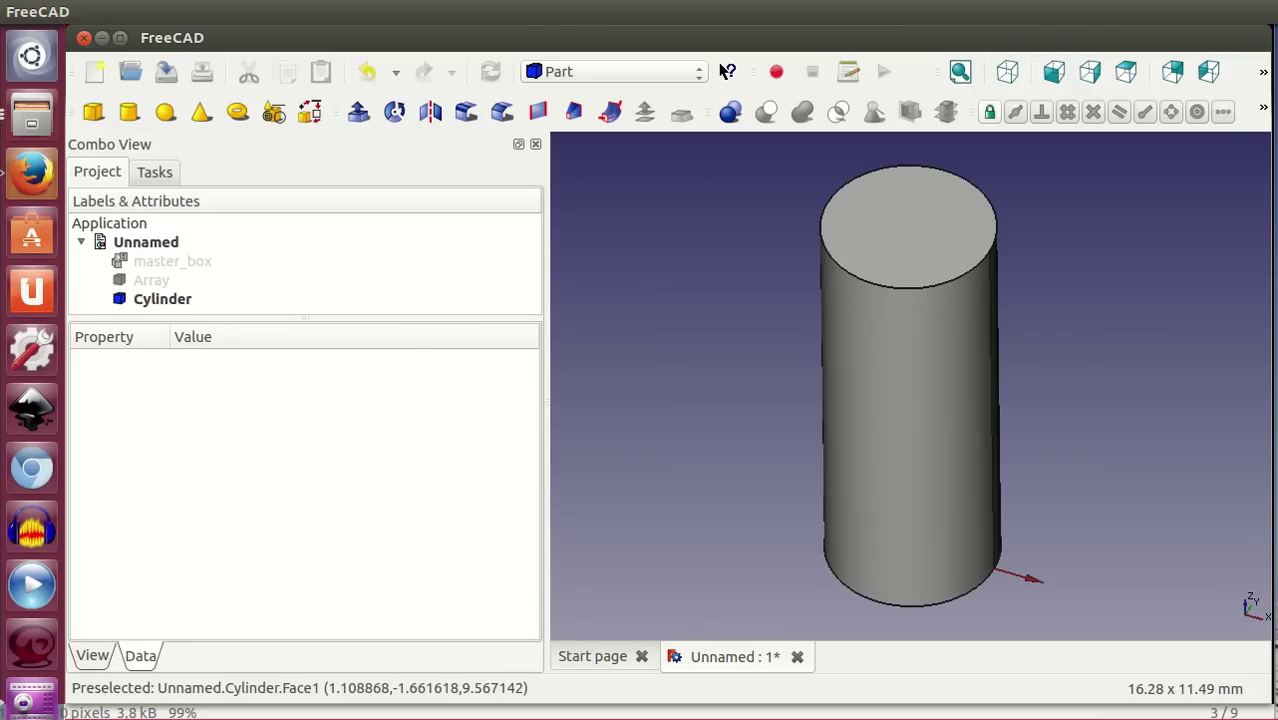
pyautogui.hotkey('alt', 'Tab')
# Set the cylinder's radius to 30 mm and height to 5 mm
pyautogui.click(196, 298)
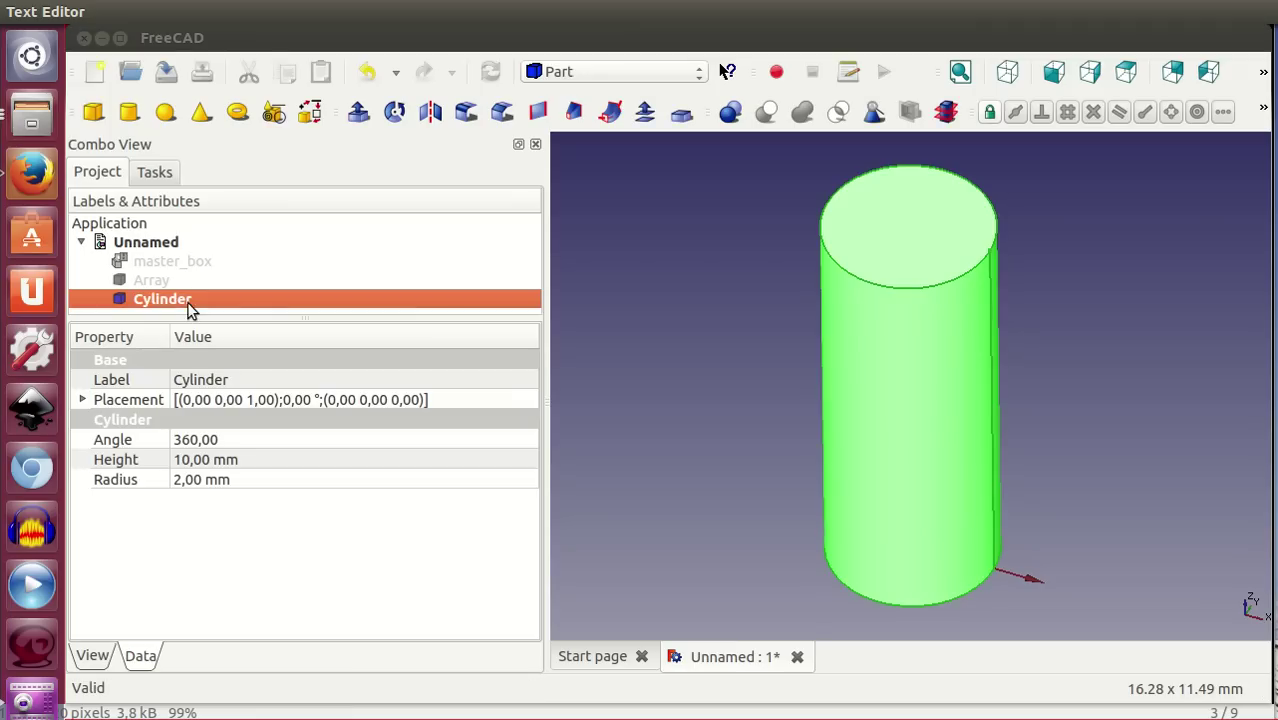
pyautogui.click(248, 460)
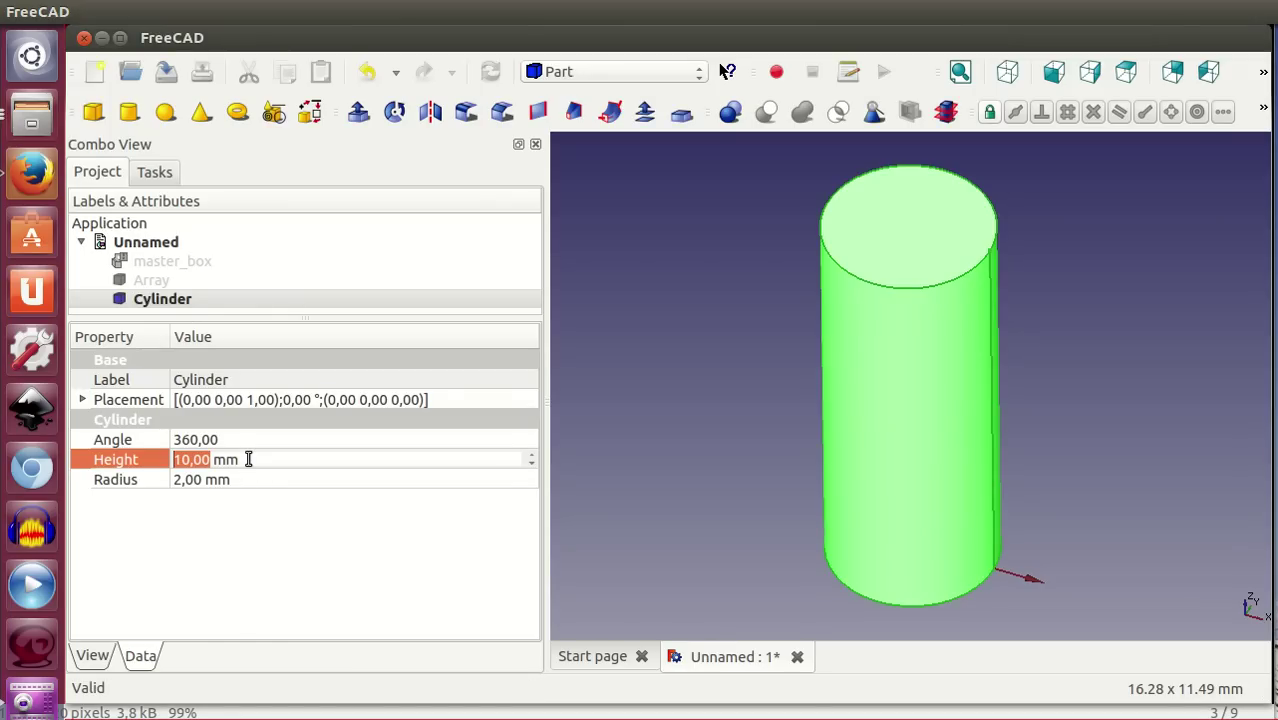
pyautogui.click(242, 476)
pyautogui.click(240, 476)
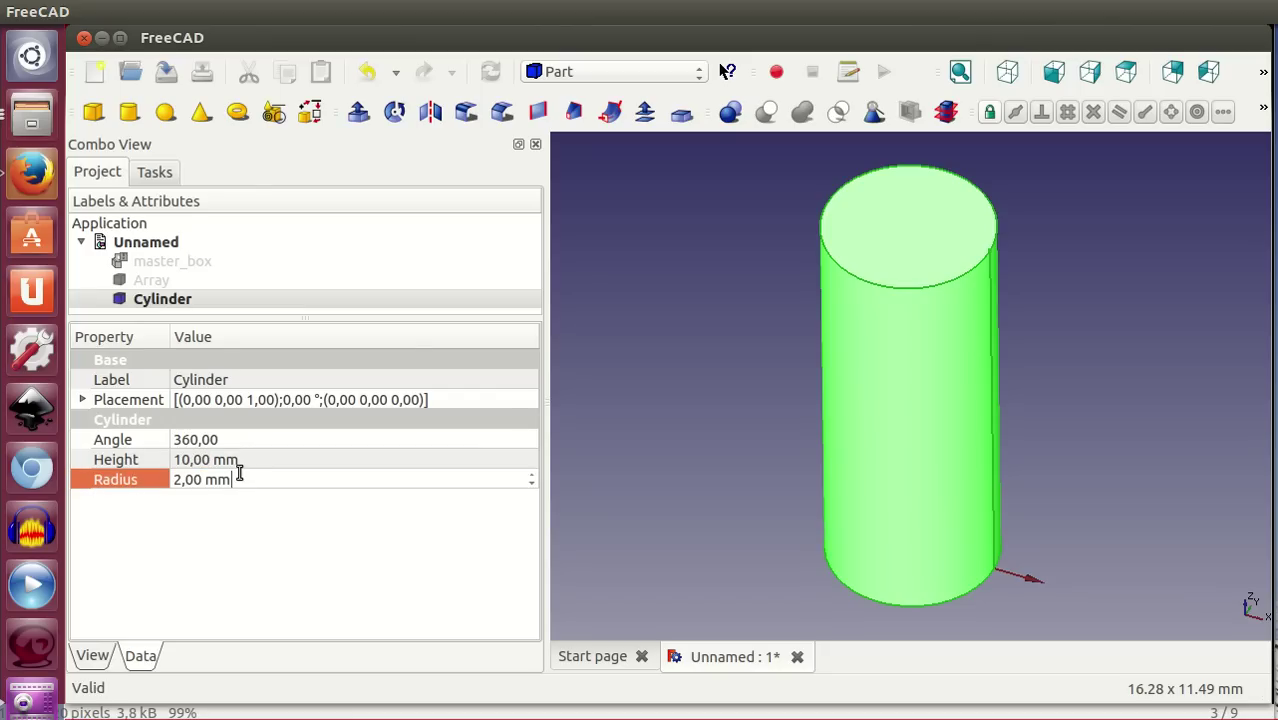
pyautogui.press('BackSpace')
pyautogui.press('BackSpace')
pyautogui.press('BackSpace')
pyautogui.press('BackSpace')
pyautogui.write('30')
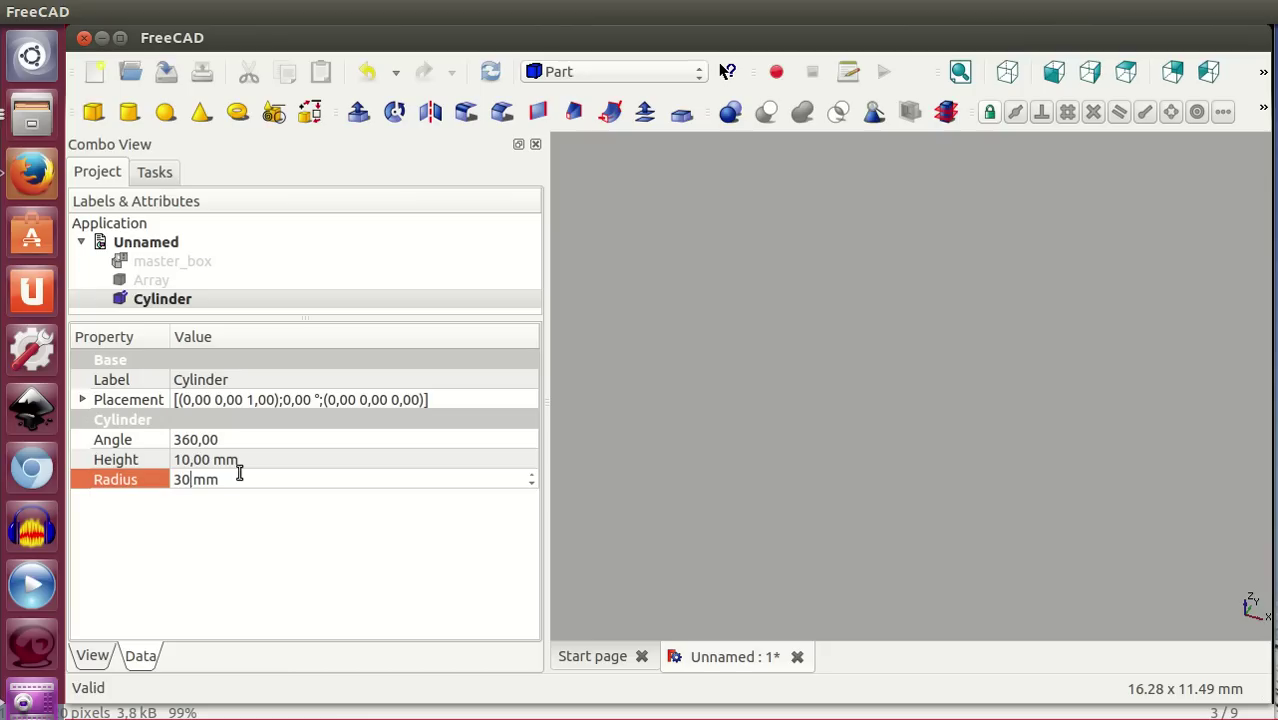
pyautogui.click(203, 460)
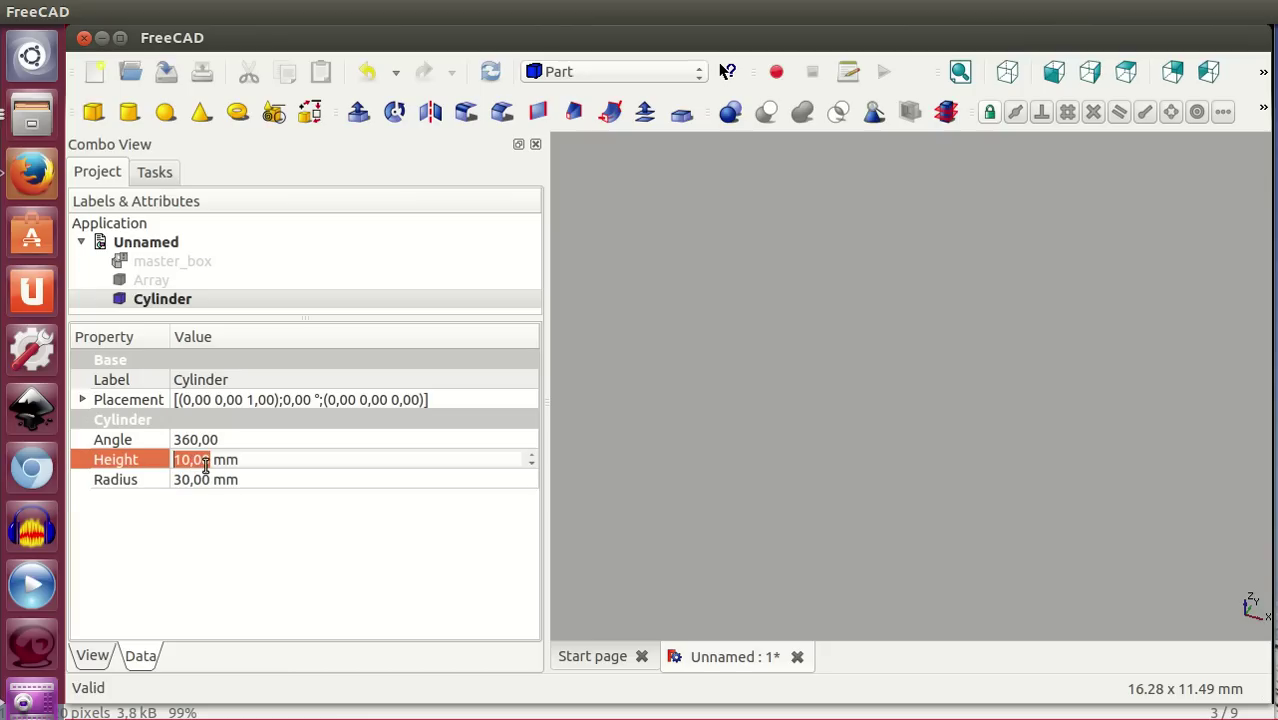
pyautogui.write('5')
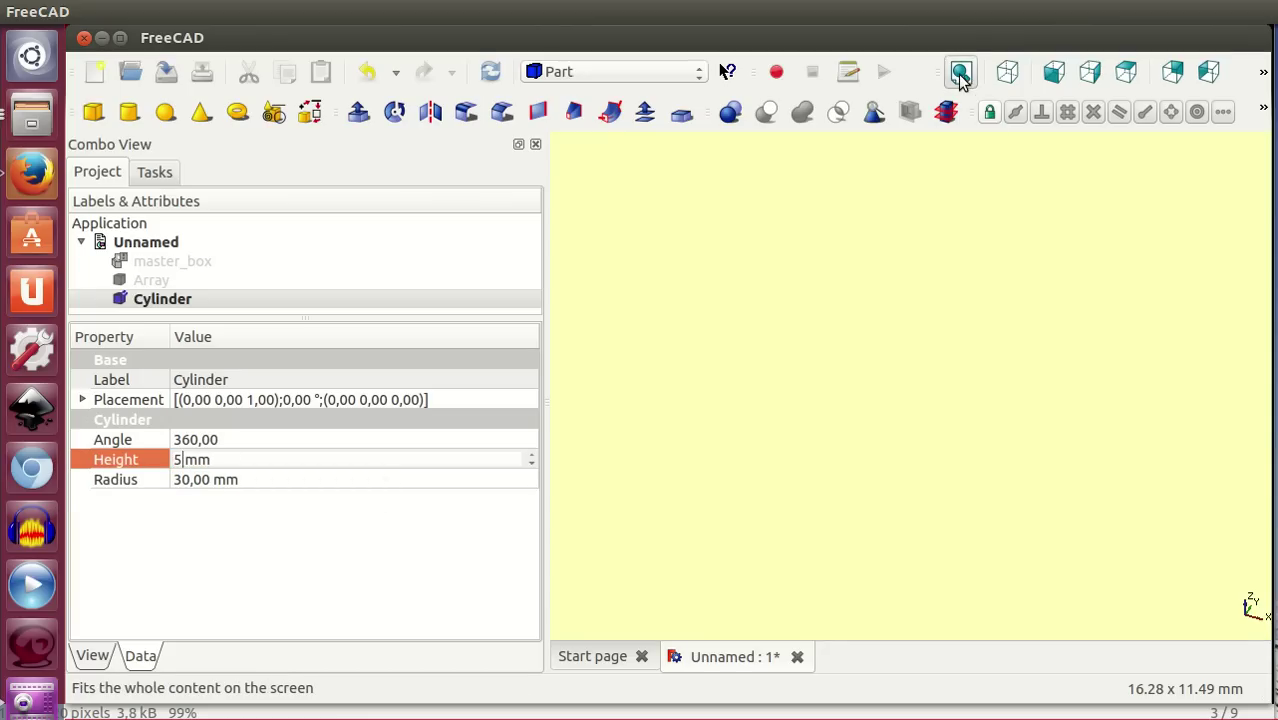
pyautogui.click(960, 71)
pyautogui.moveTo(1003, 452); pyautogui.dragTo(976, 550, button='middle')
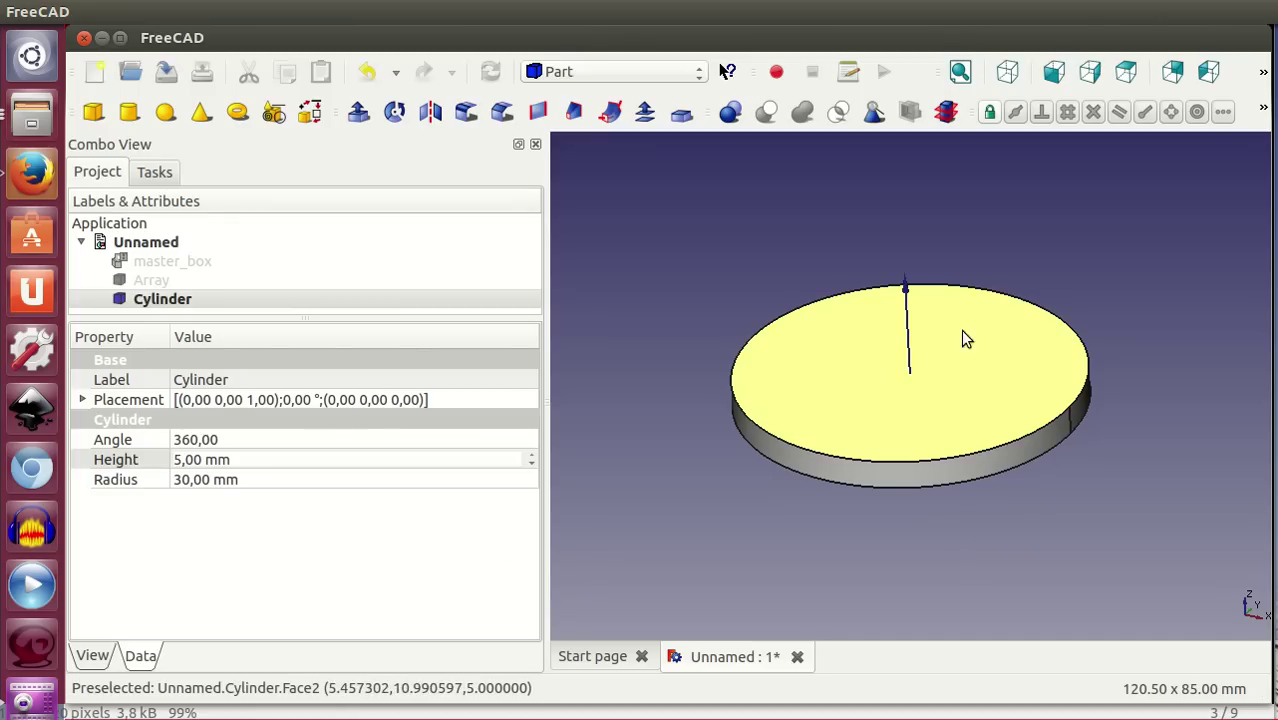
# Rename the cylinder to Base
pyautogui.click(218, 298)
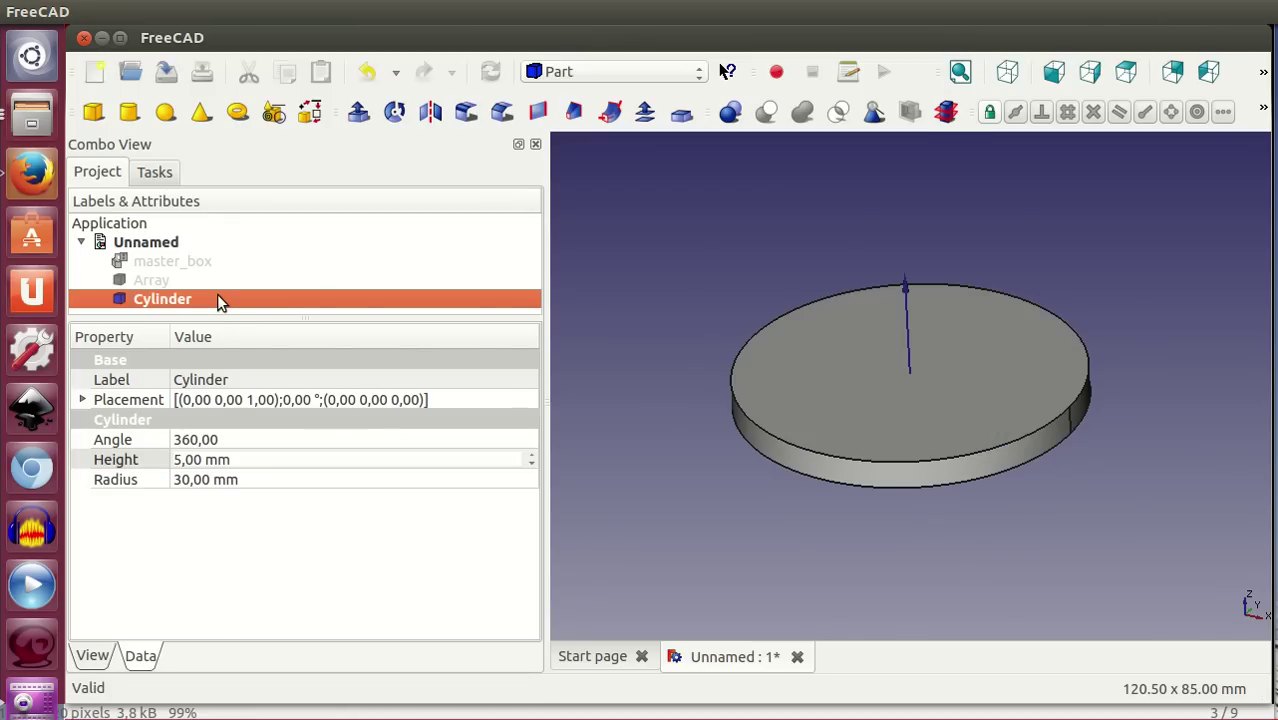
pyautogui.doubleClick(218, 298)
pyautogui.rightClick(212, 299)
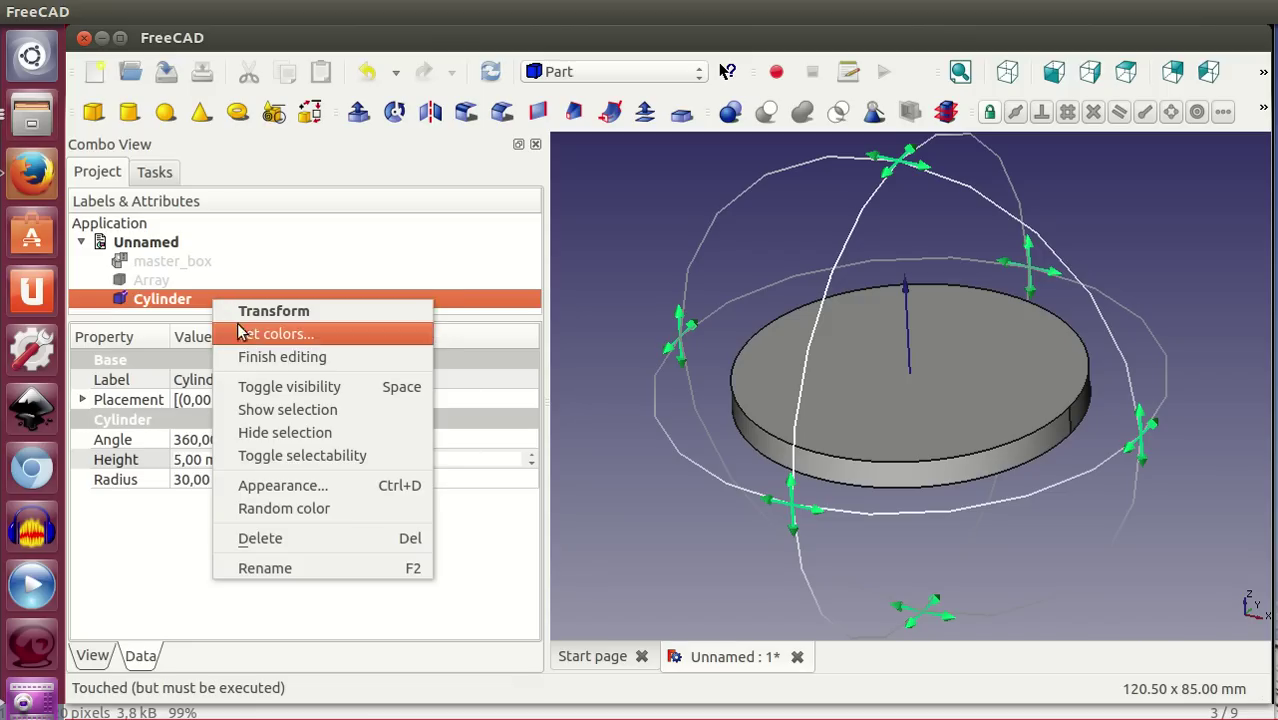
pyautogui.click(262, 356)
pyautogui.click(209, 298)
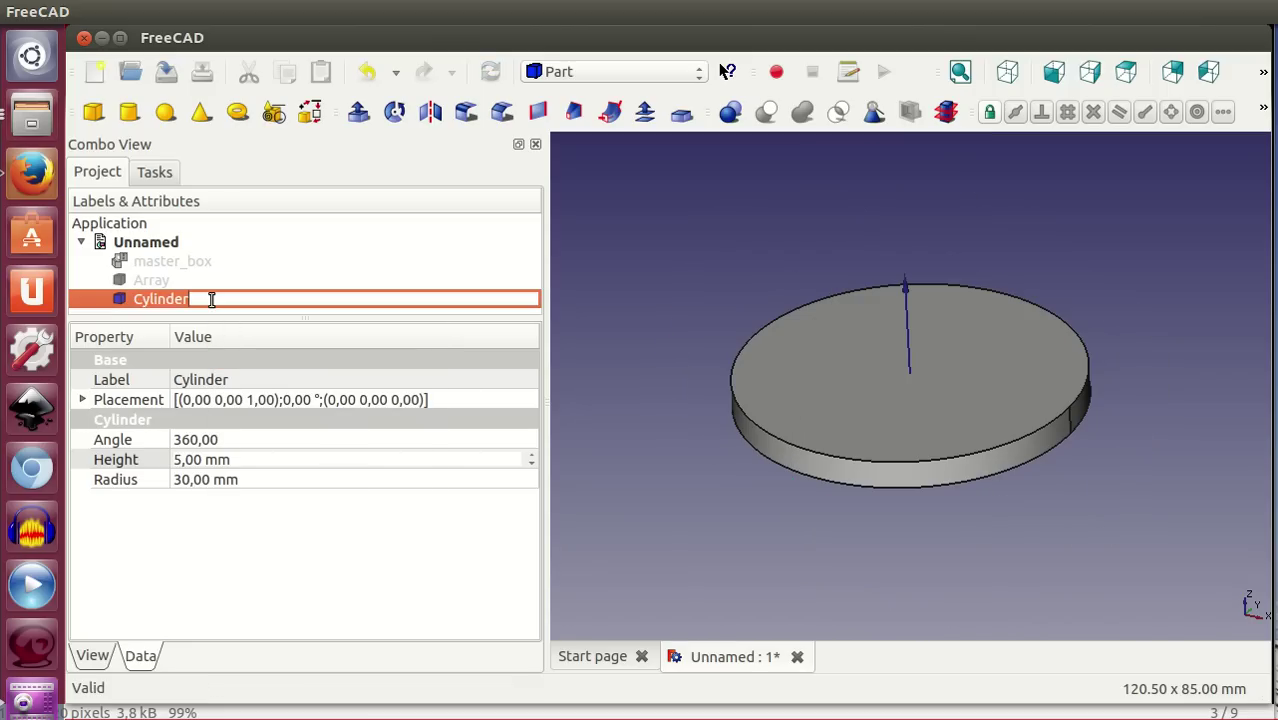
pyautogui.press('BackSpace')
pyautogui.write('Base')
pyautogui.press('Return')
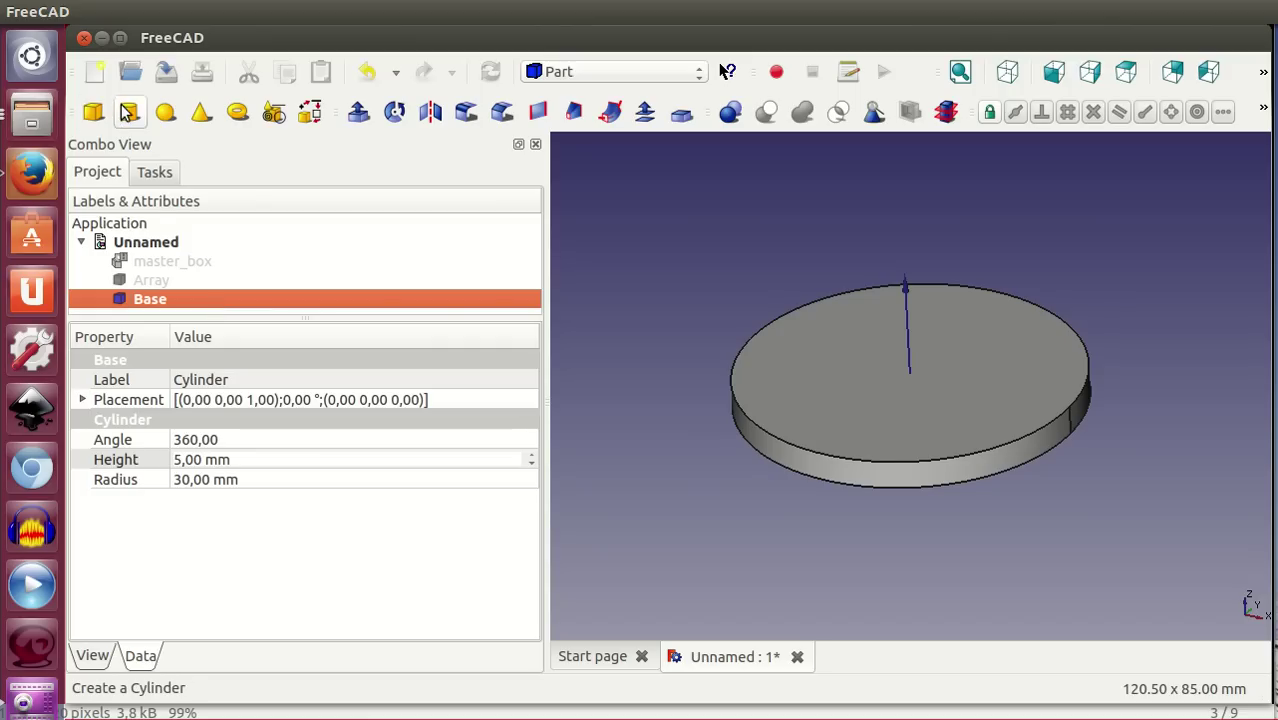
# Add a second cylinder with radius 15 mm and height 12 mm, named Tubo_exterior
pyautogui.click(129, 112)
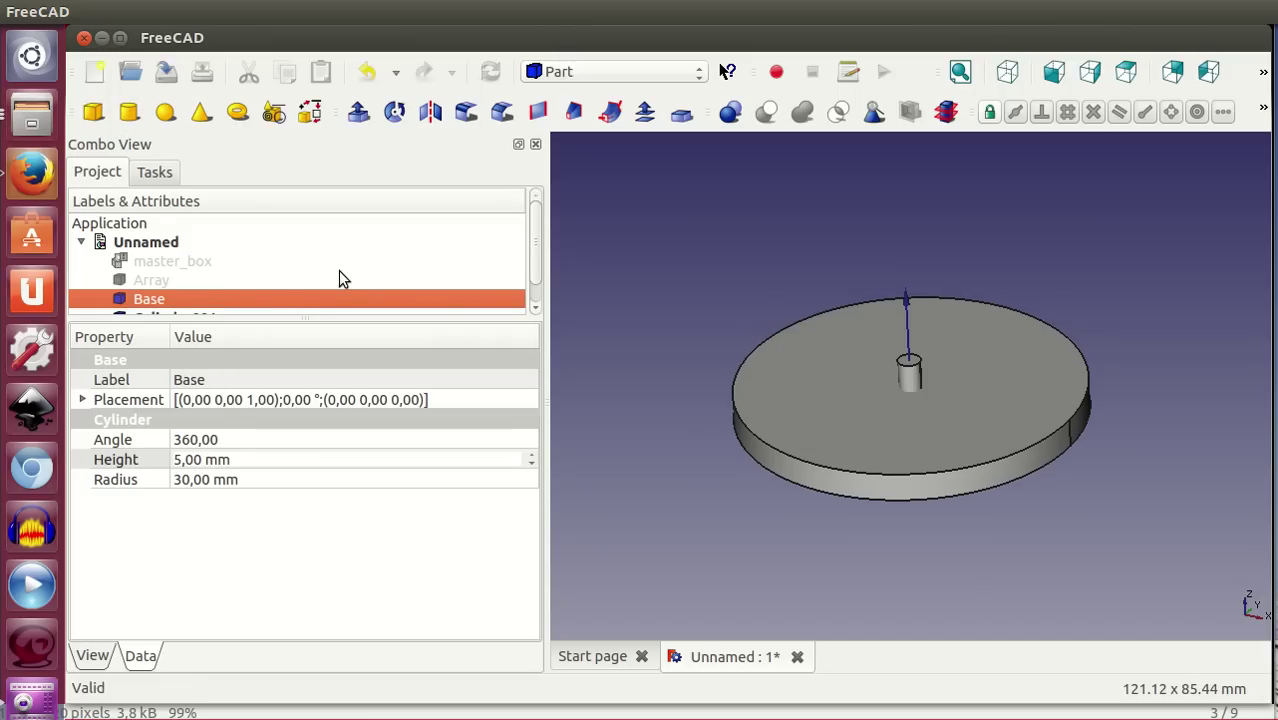
pyautogui.scroll(-1, 338, 270)
pyautogui.click(240, 300)
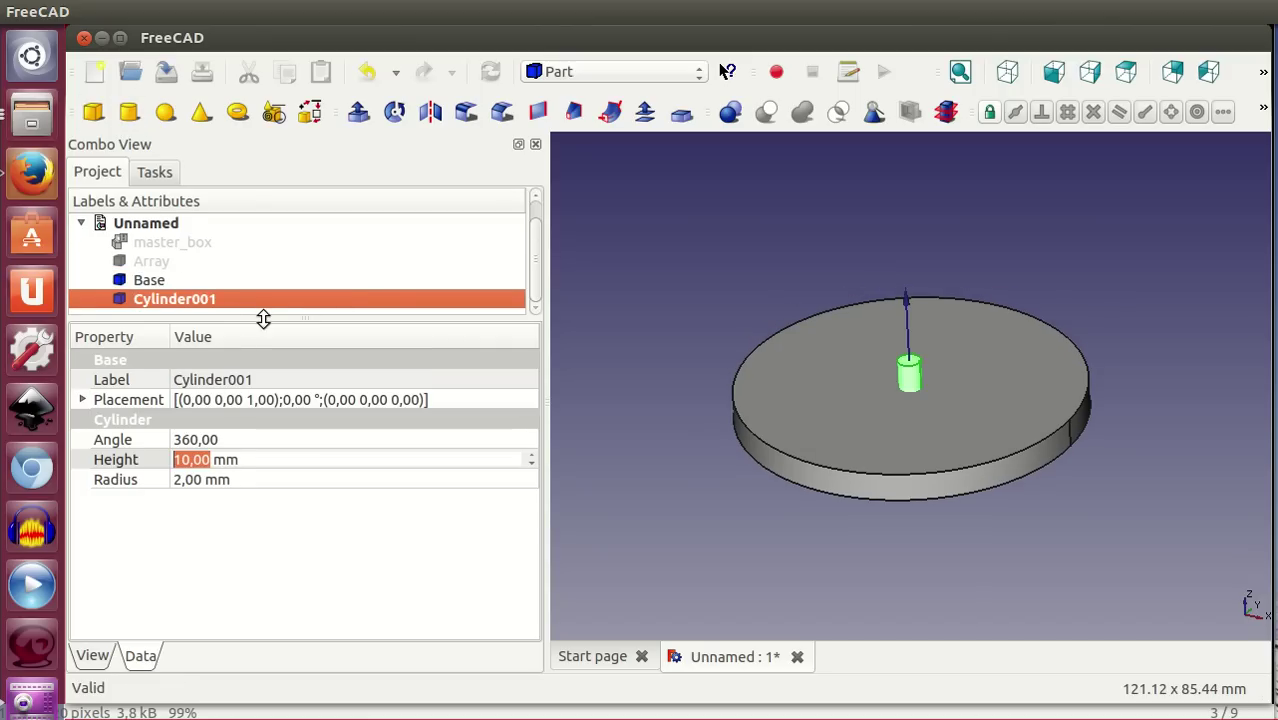
pyautogui.moveTo(265, 316); pyautogui.dragTo(263, 368)
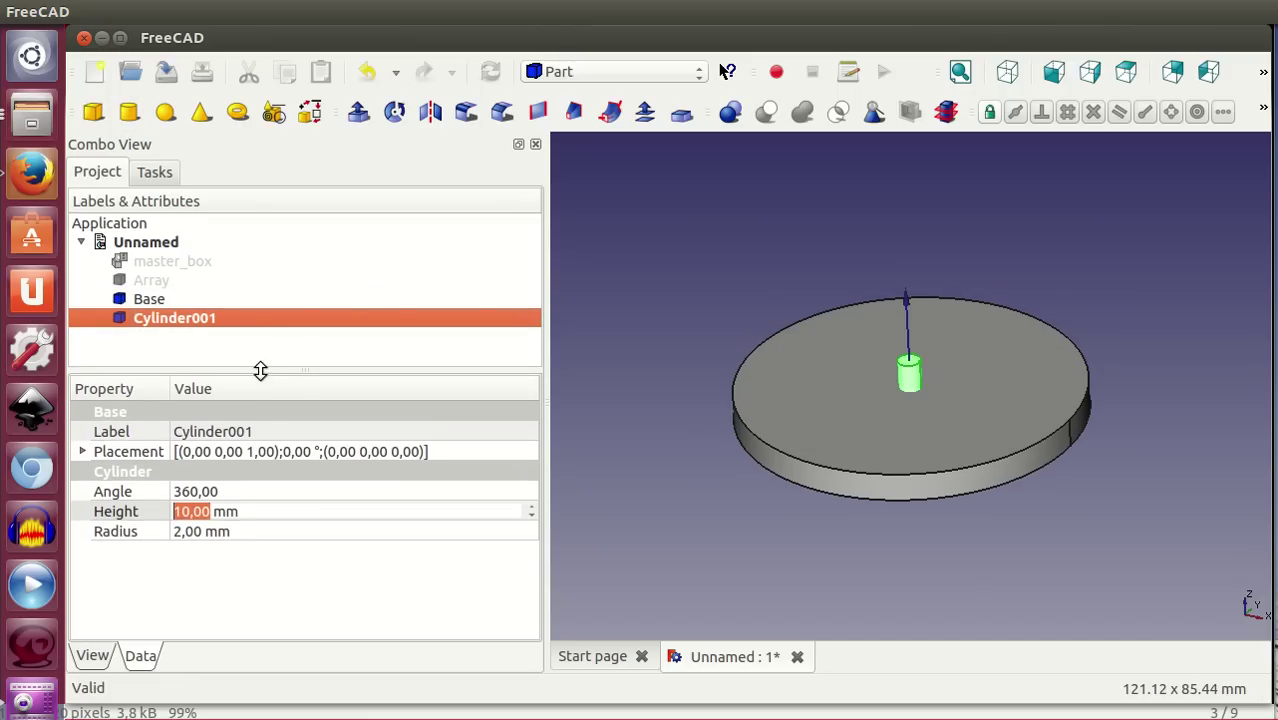
pyautogui.click(200, 531)
pyautogui.write('15')
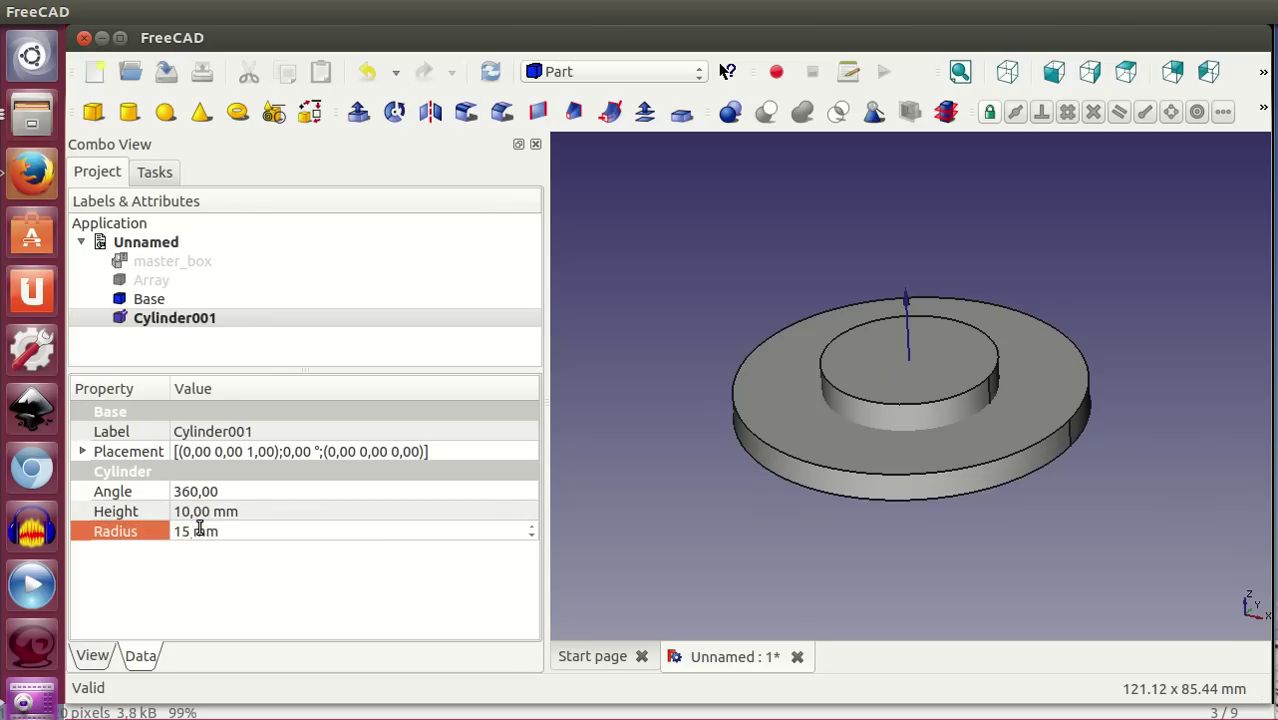
pyautogui.click(190, 513)
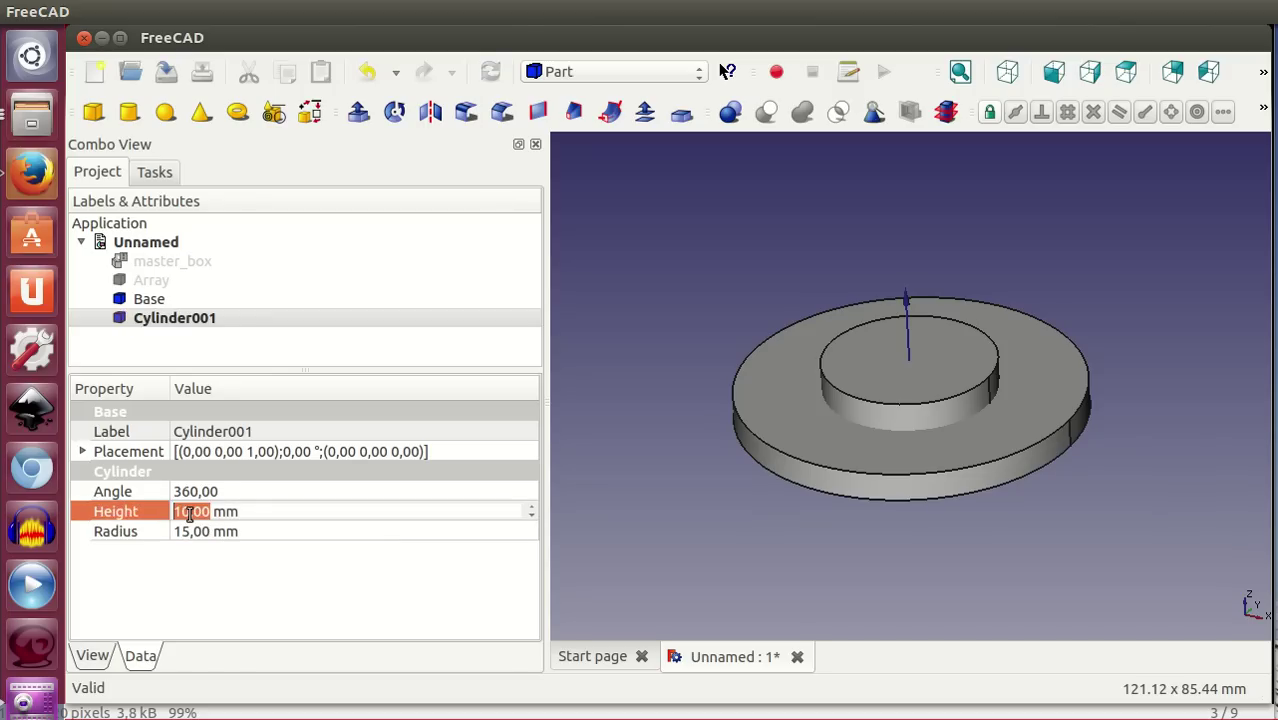
pyautogui.scroll(2, 190, 513)
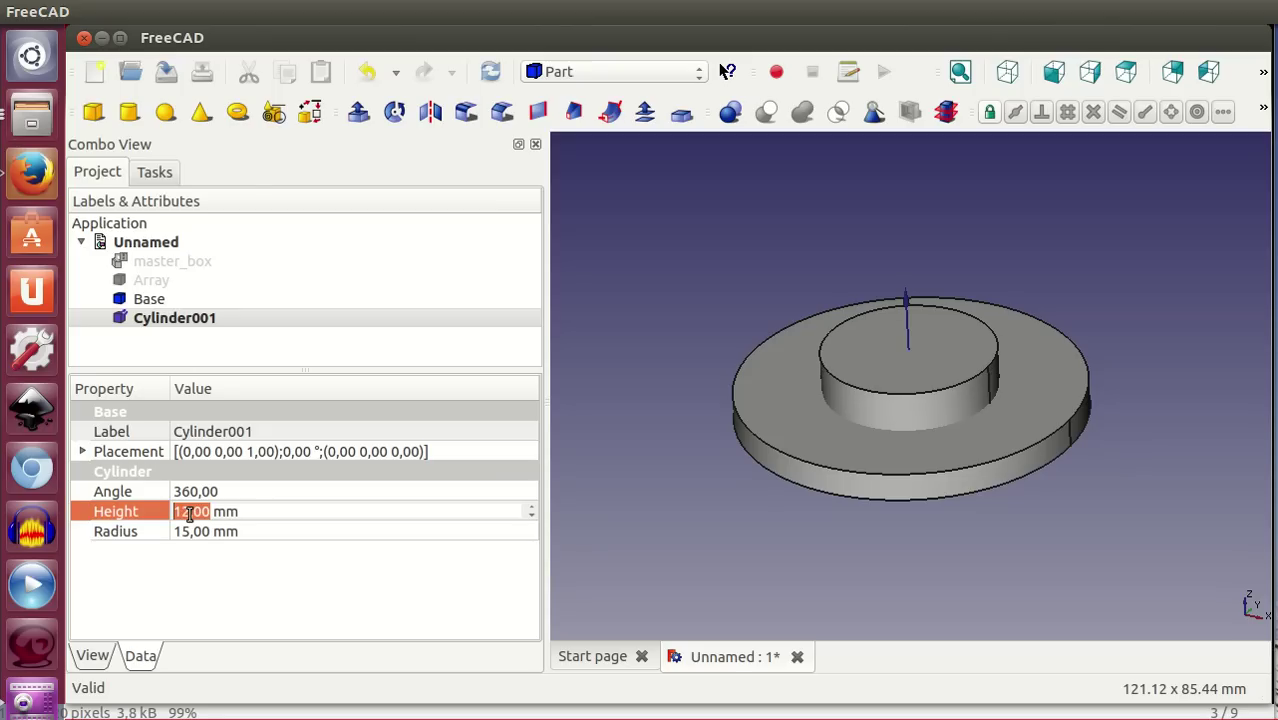
pyautogui.click(203, 322)
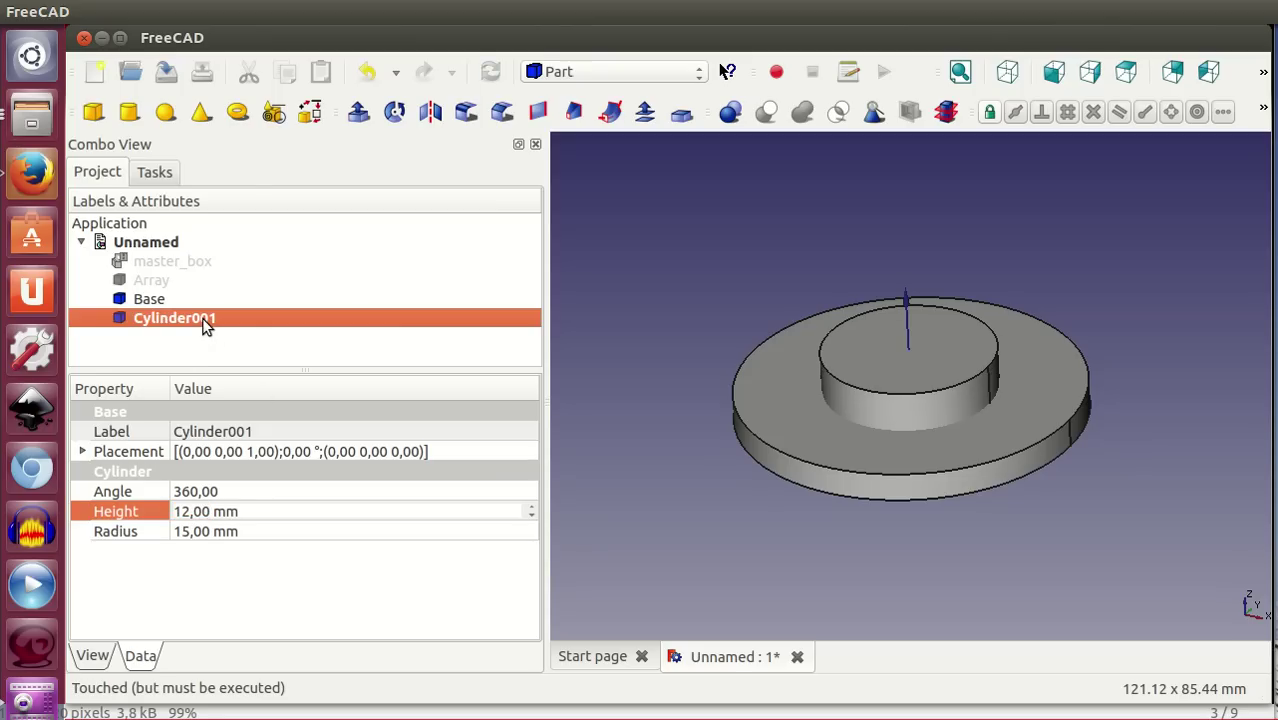
pyautogui.click(203, 322)
pyautogui.write('Tubo exterior')
pyautogui.press('Return')
# Fuse Base and Tubo_exterior into a Fusion, then add another cylinder
pyautogui.click(160, 302)
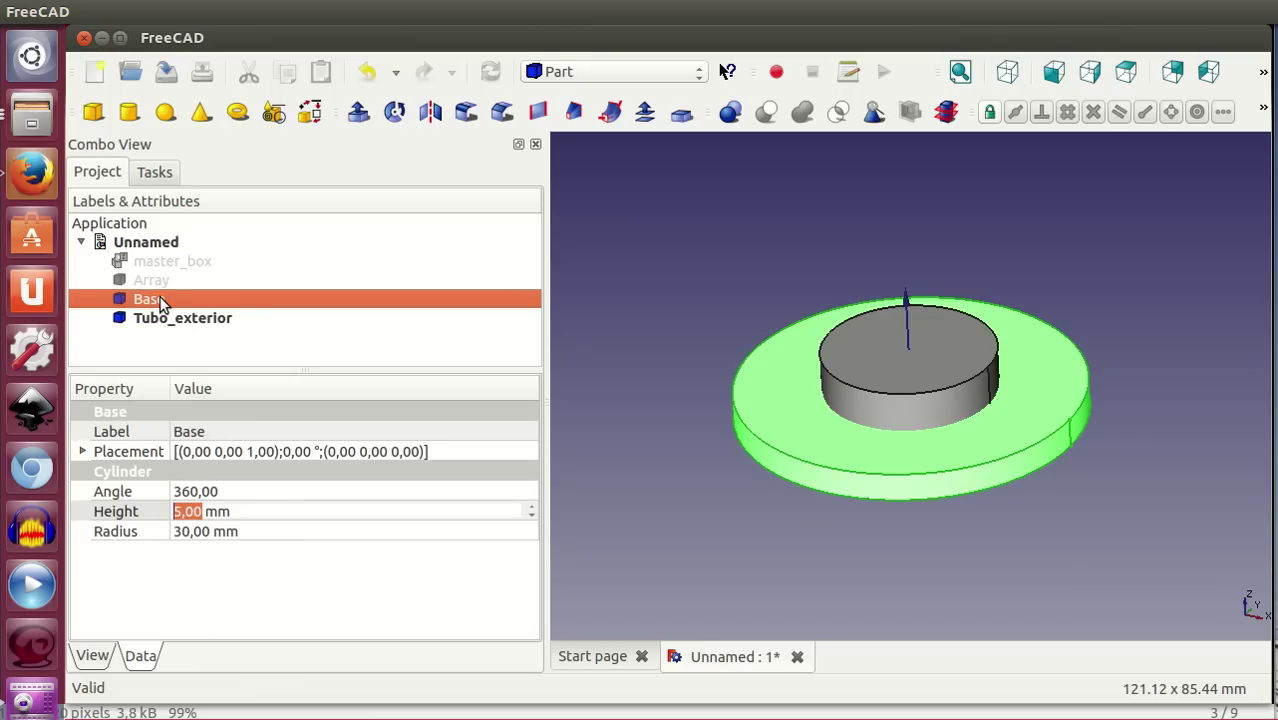
pyautogui.keyDown('ctrl'); pyautogui.click(185, 320); pyautogui.keyUp('ctrl')
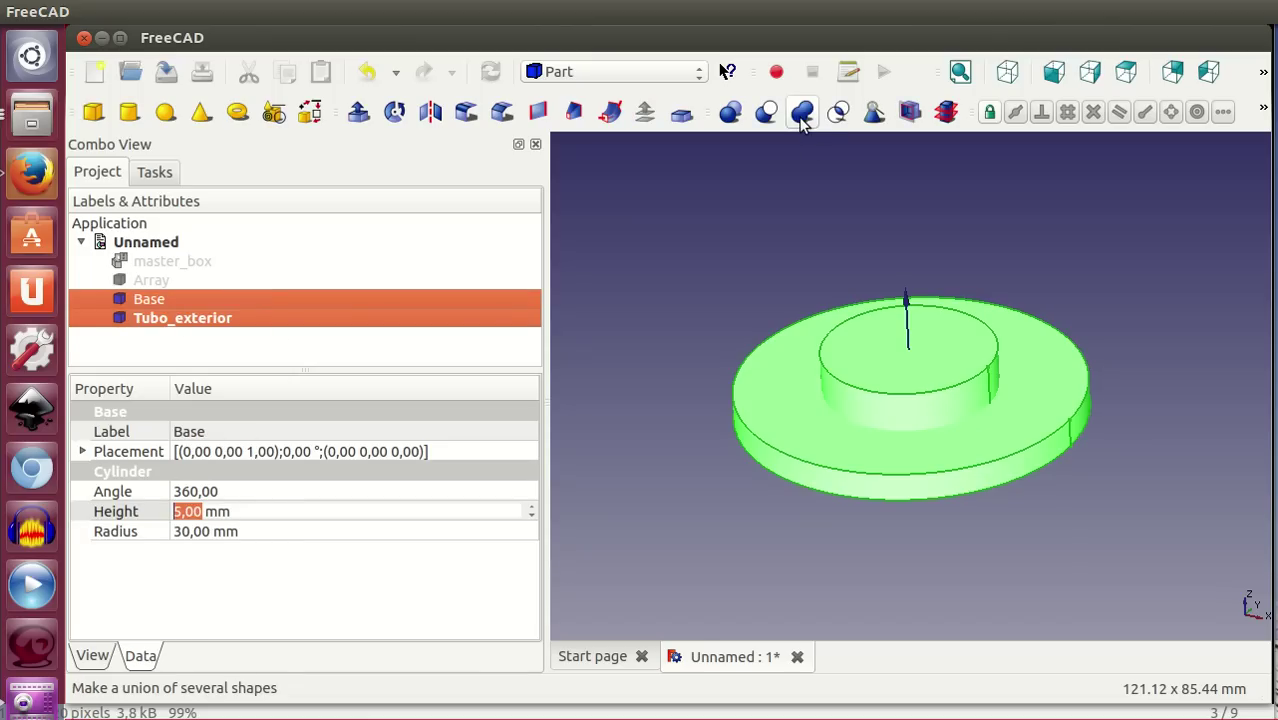
pyautogui.click(802, 113)
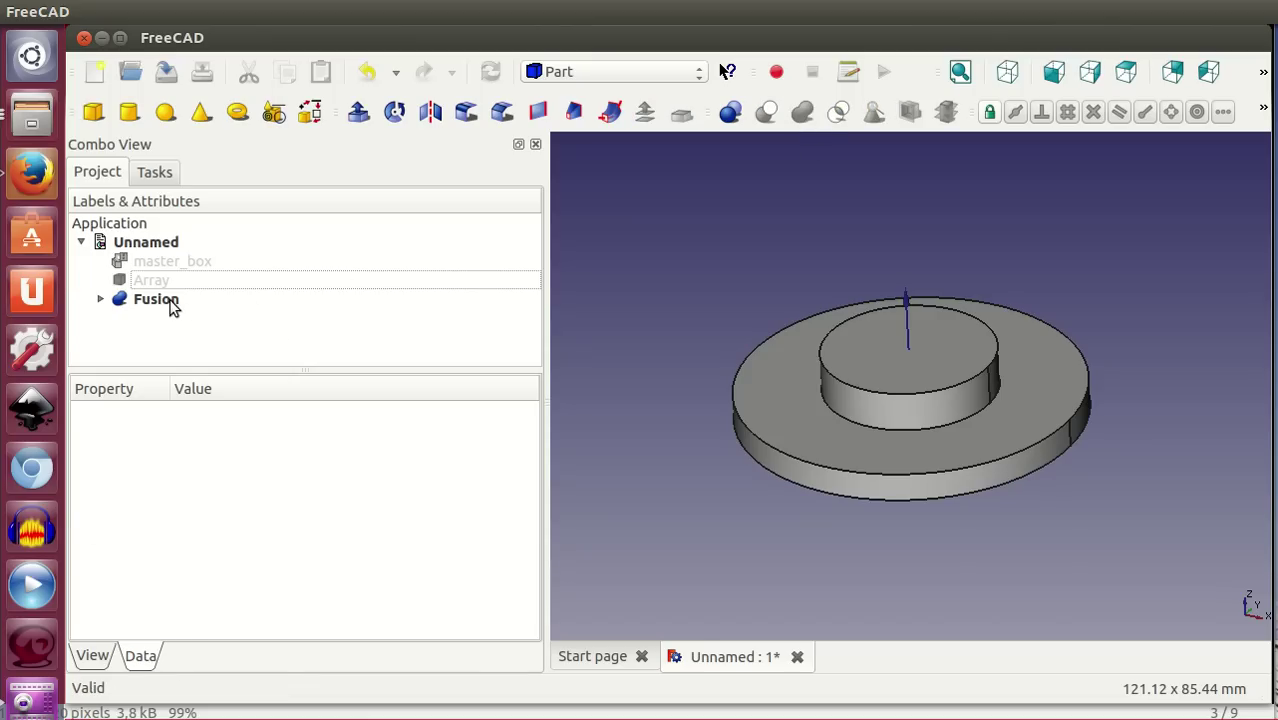
pyautogui.click(170, 304)
pyautogui.click(288, 336)
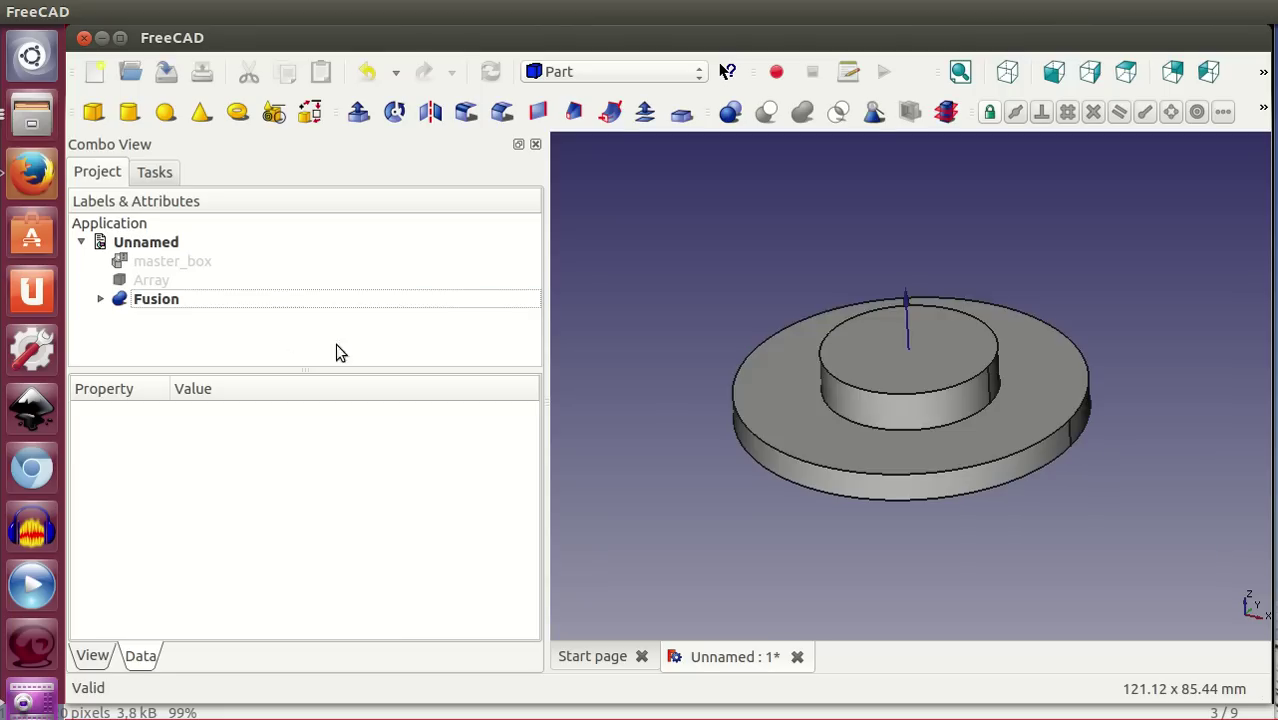
pyautogui.click(131, 115)
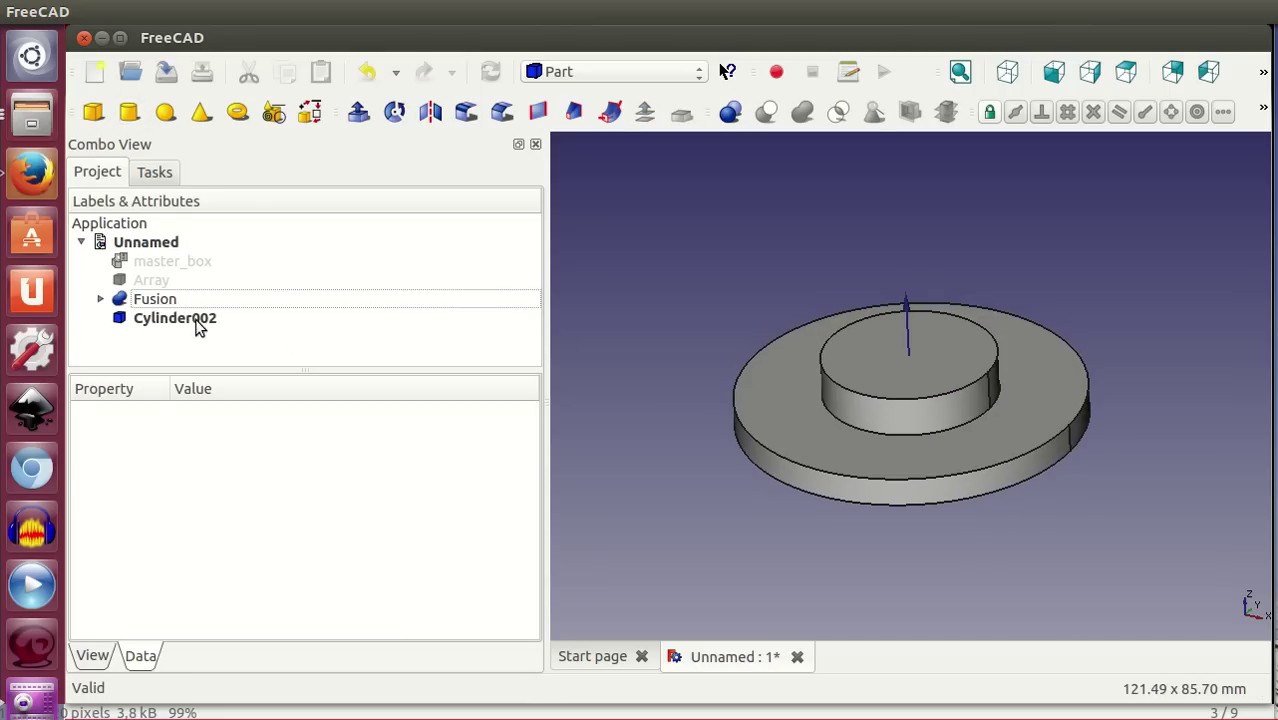
# Rename the new cylinder Tubo_interior and give it radius 10 mm, height 30 mm
pyautogui.click(197, 318)
pyautogui.click(197, 318)
pyautogui.write('Tubo_interior')
pyautogui.press('Return')
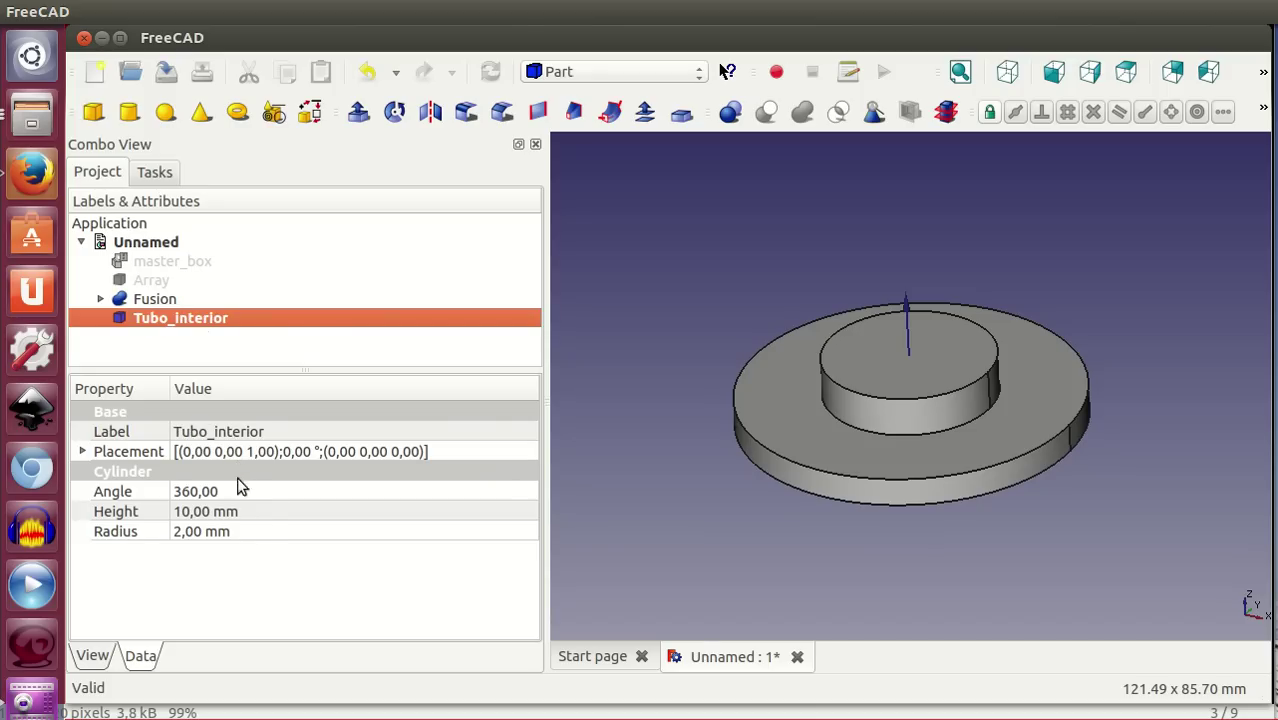
pyautogui.click(245, 535)
pyautogui.write('10')
pyautogui.press('Return')
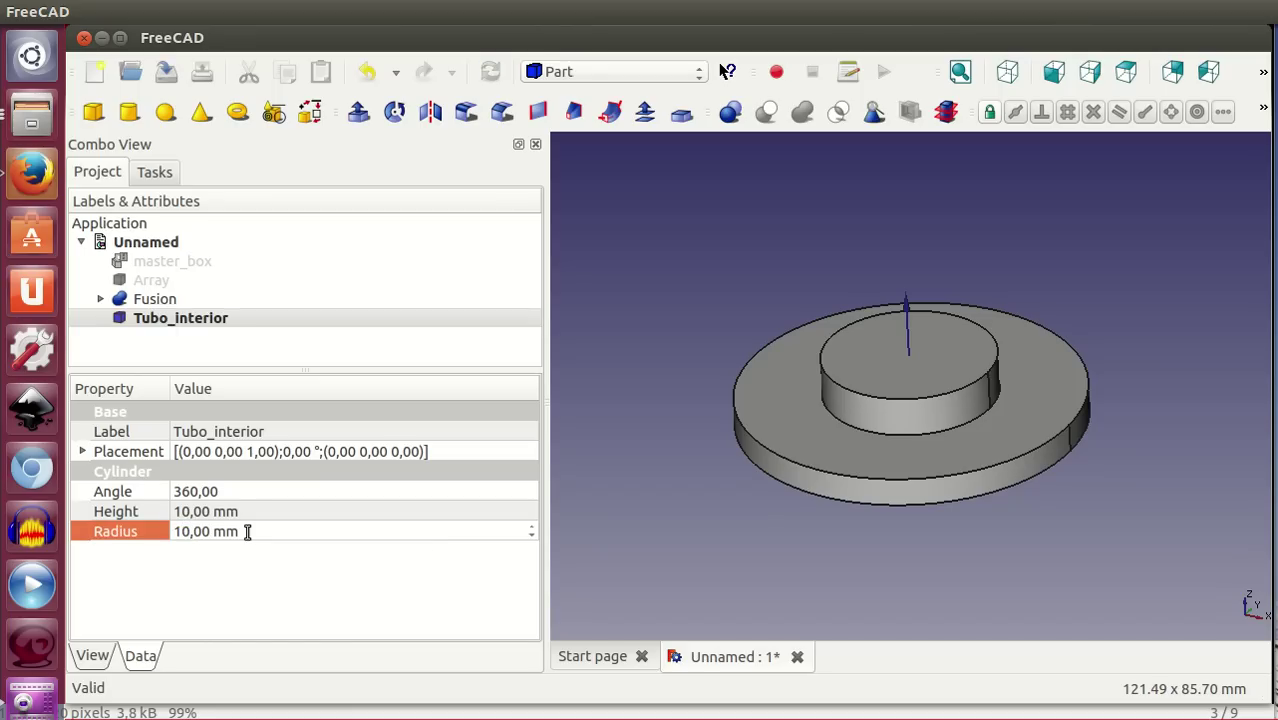
pyautogui.click(254, 512)
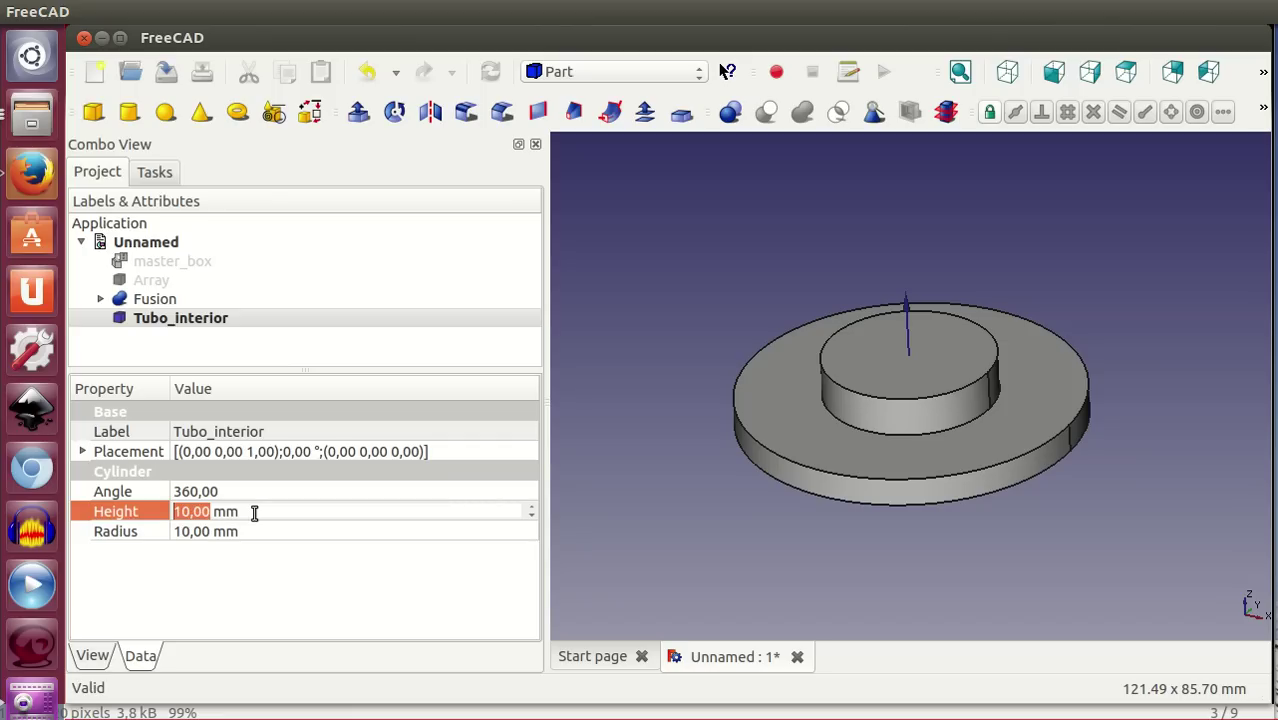
pyautogui.write('30')
pyautogui.press('Return')
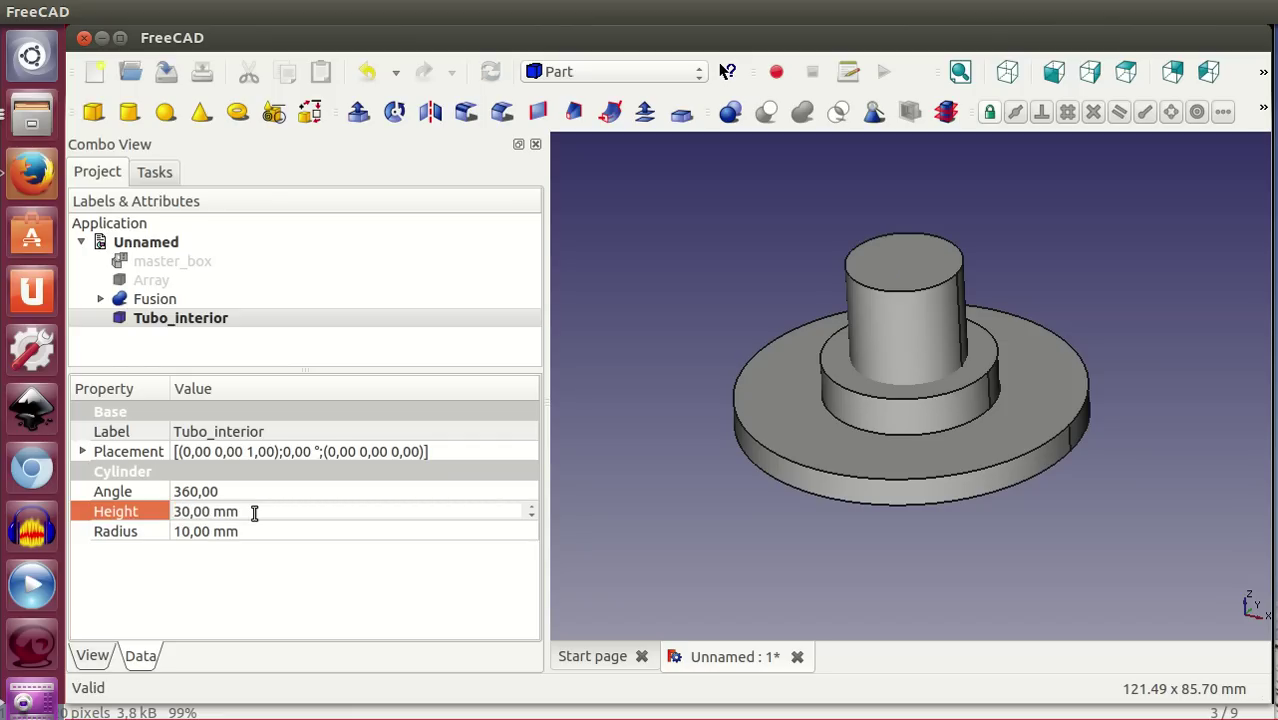
# Lower Tubo_interior 1 mm by setting its placement Z to -1
pyautogui.click(356, 451)
pyautogui.click(527, 455)
pyautogui.scroll(-1, 242, 341)
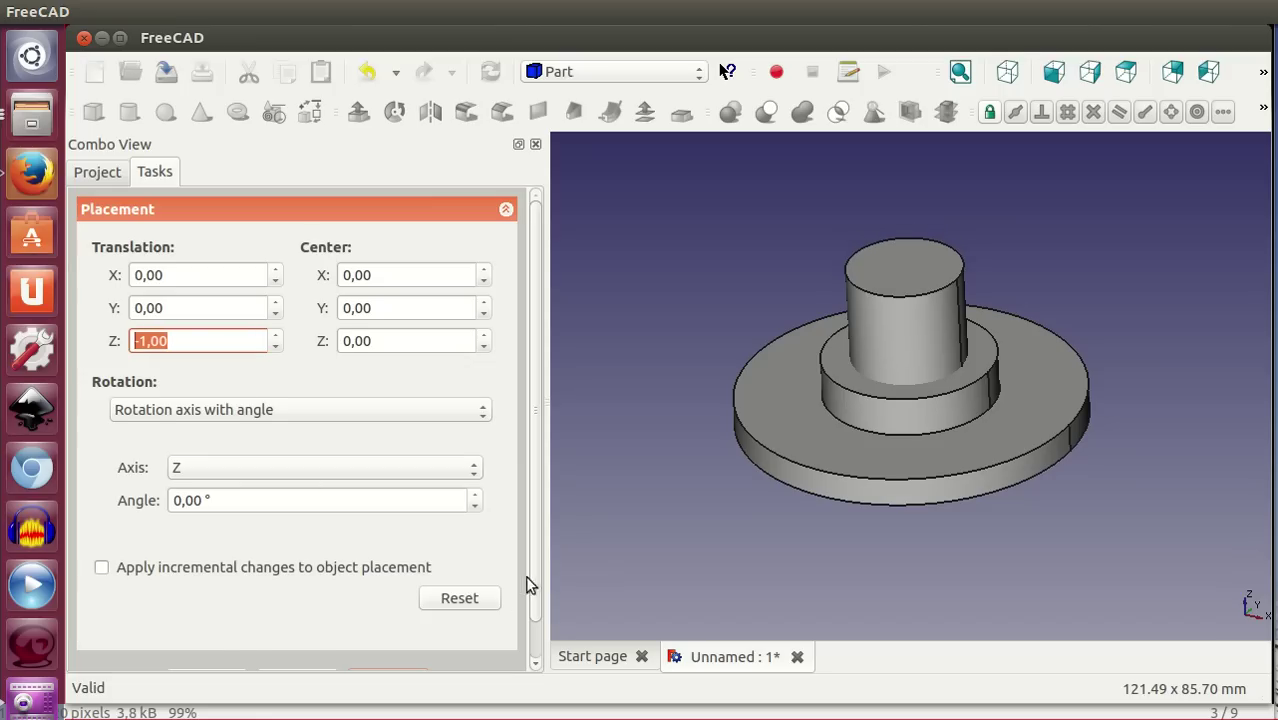
pyautogui.scroll(-2, 525, 575)
pyautogui.click(393, 640)
pyautogui.moveTo(911, 544)
pyautogui.mouseDown(button='middle')
pyautogui.moveTo(888, 521)
pyautogui.moveTo(901, 551)
pyautogui.mouseUp(button='middle')
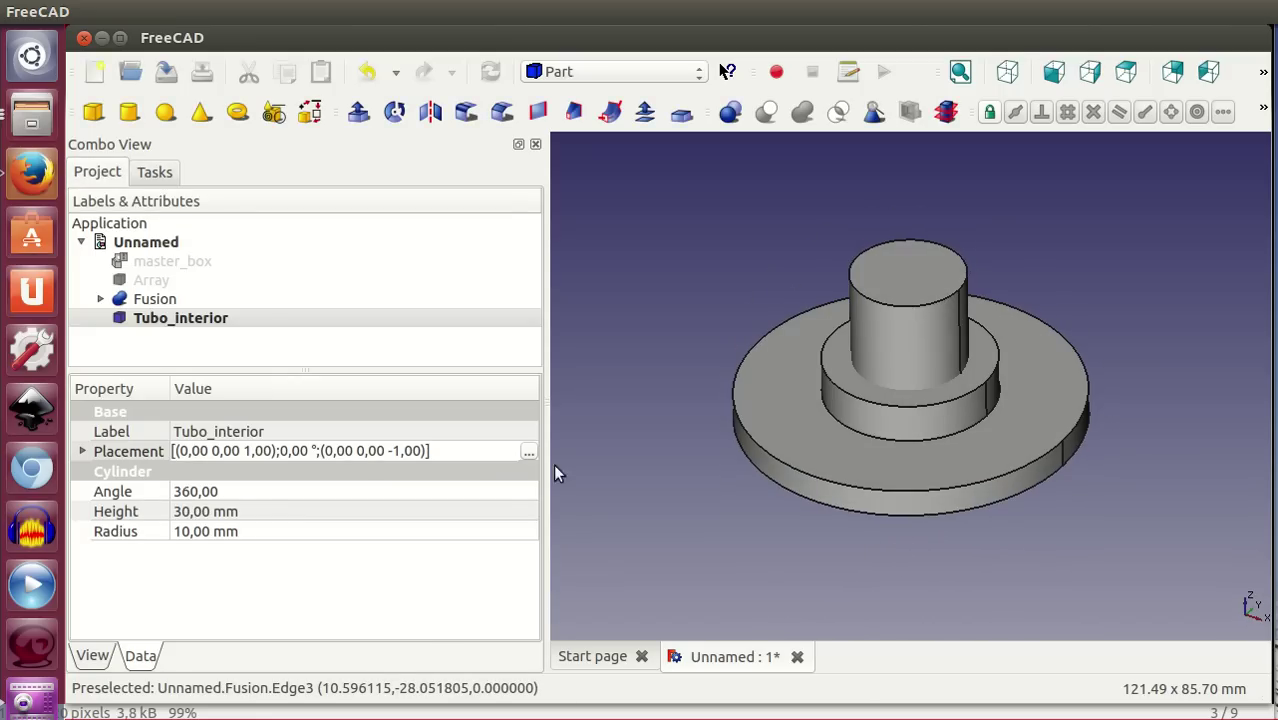
# Subtract Tubo_interior from the Fusion with a Part Cut
pyautogui.click(155, 300)
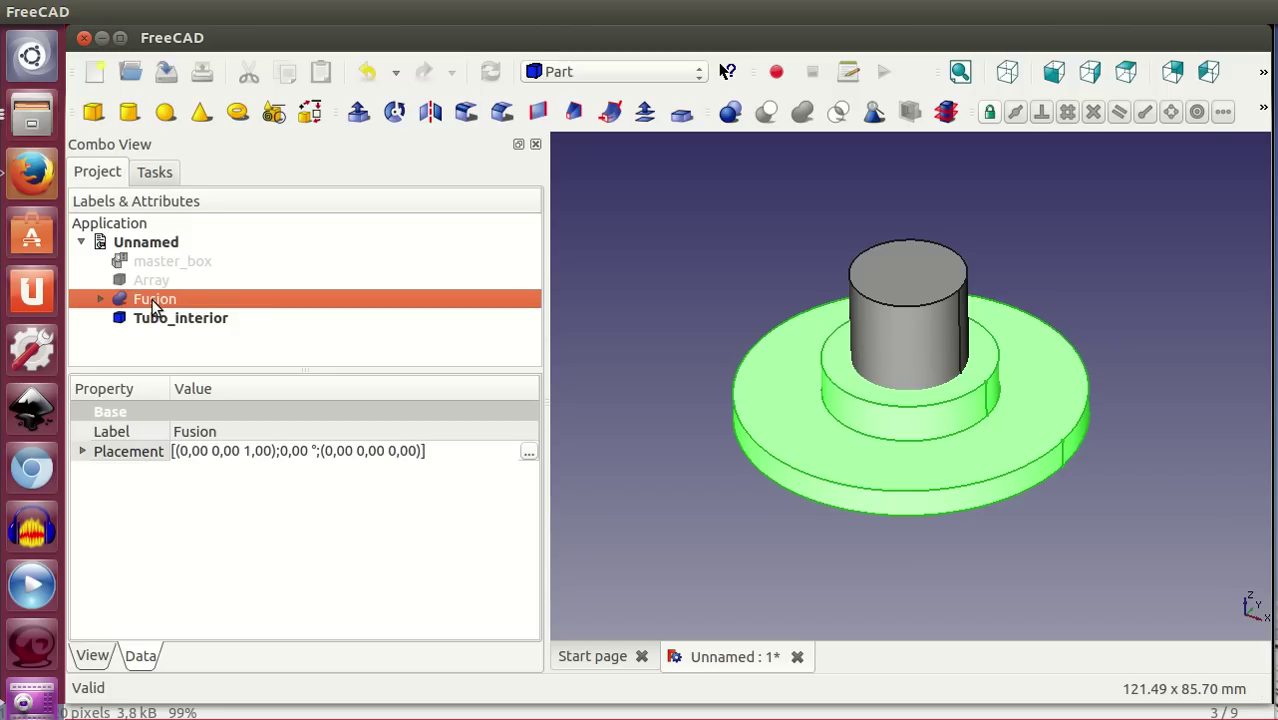
pyautogui.keyDown('ctrl'); pyautogui.click(166, 320); pyautogui.keyUp('ctrl')
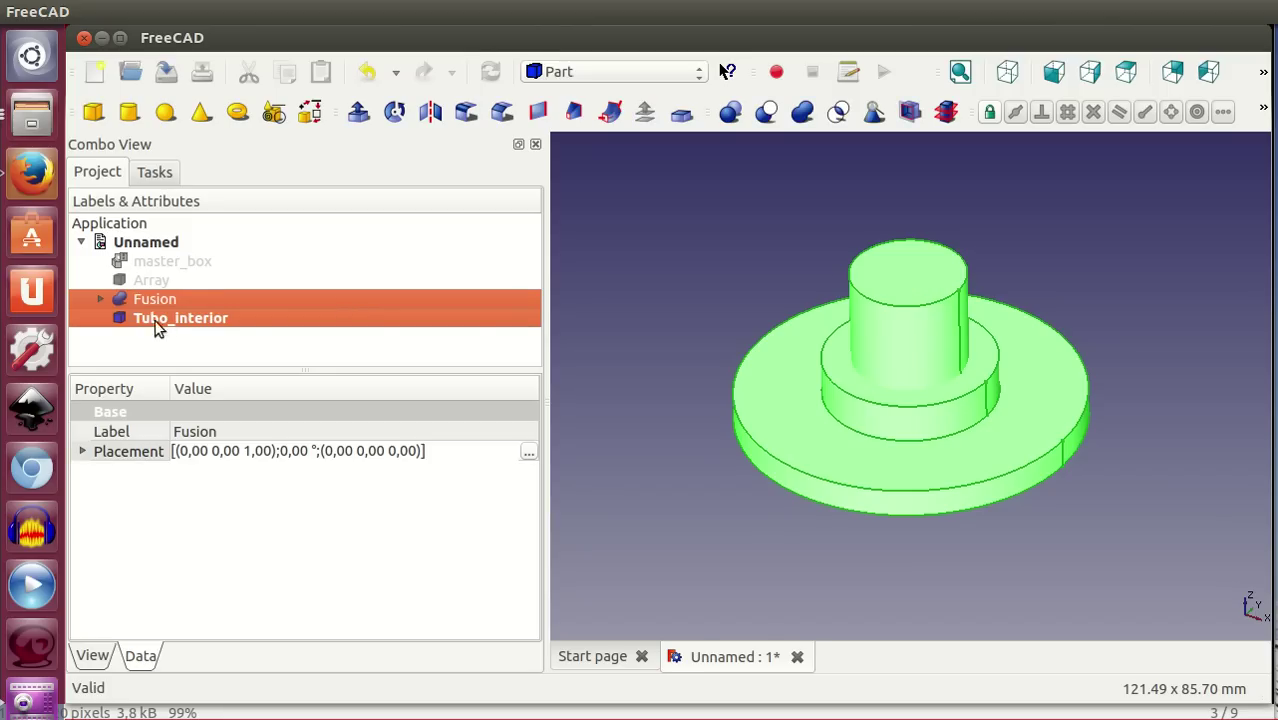
pyautogui.click(766, 115)
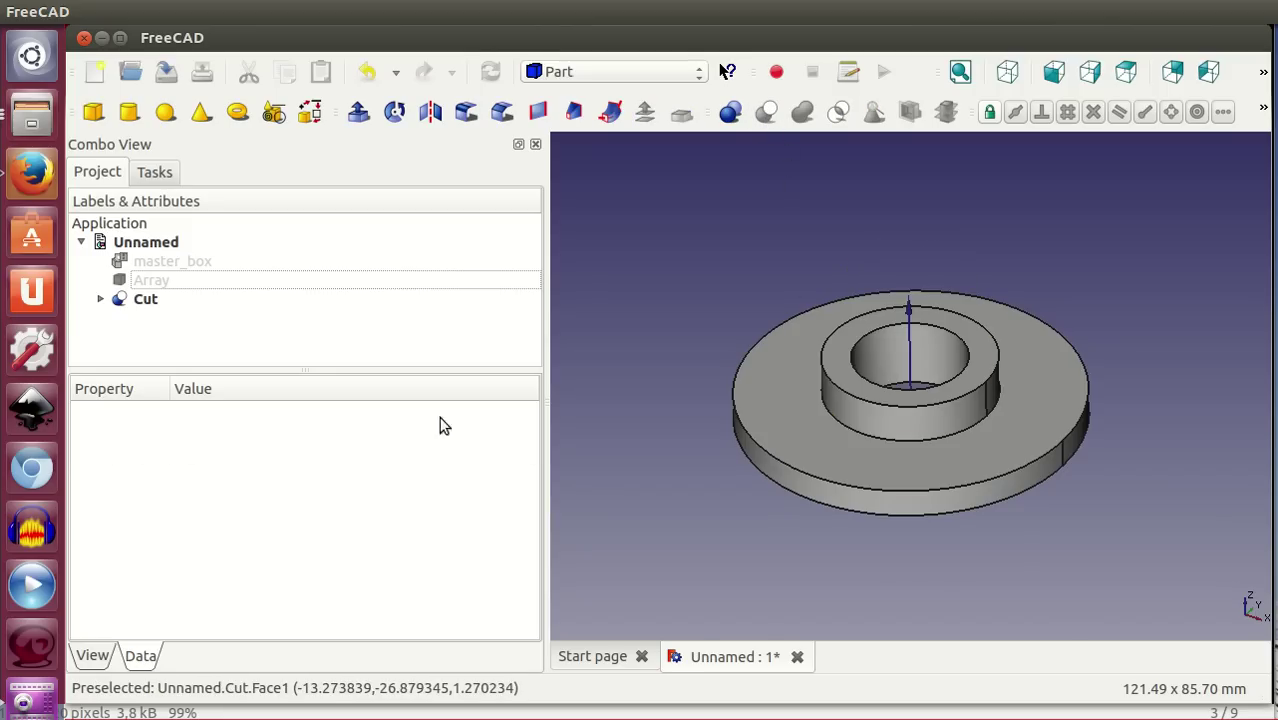
# Rename the Cut to 'Brida sin los taladros', fixing the typo, and inspect the bored hub
pyautogui.click(145, 300)
pyautogui.click(145, 298)
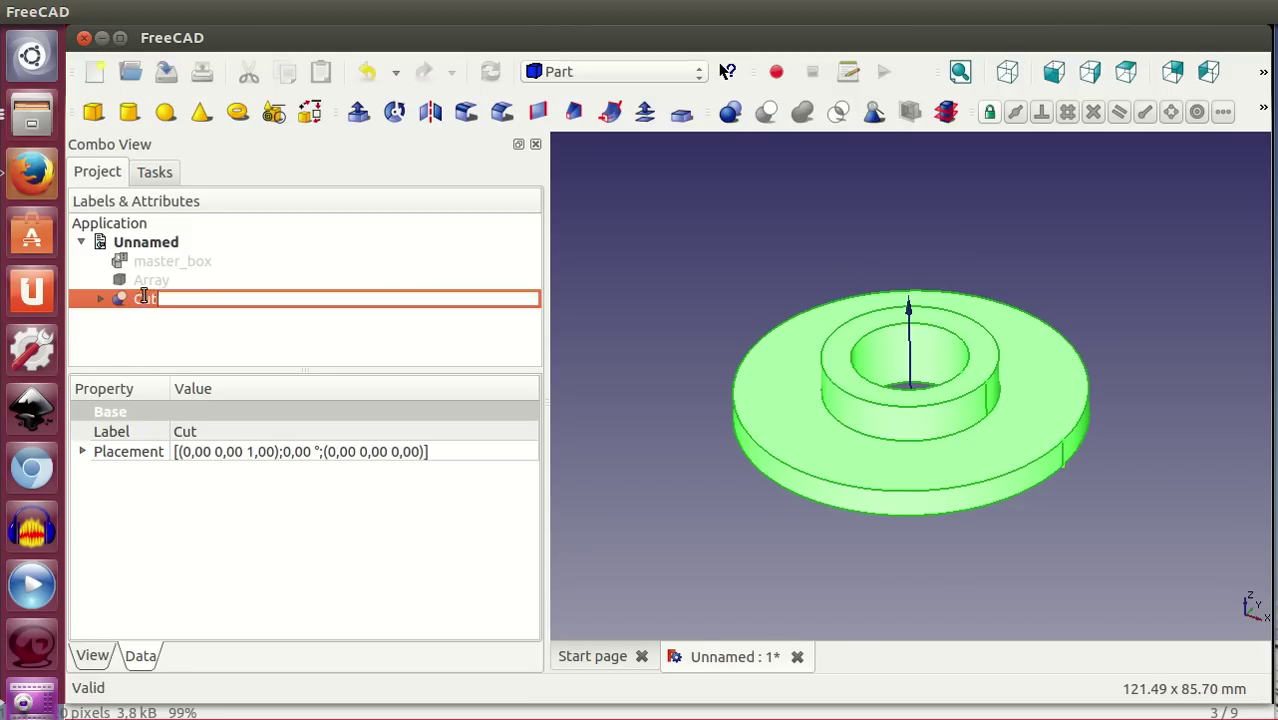
pyautogui.write('Brida sin los taladro')
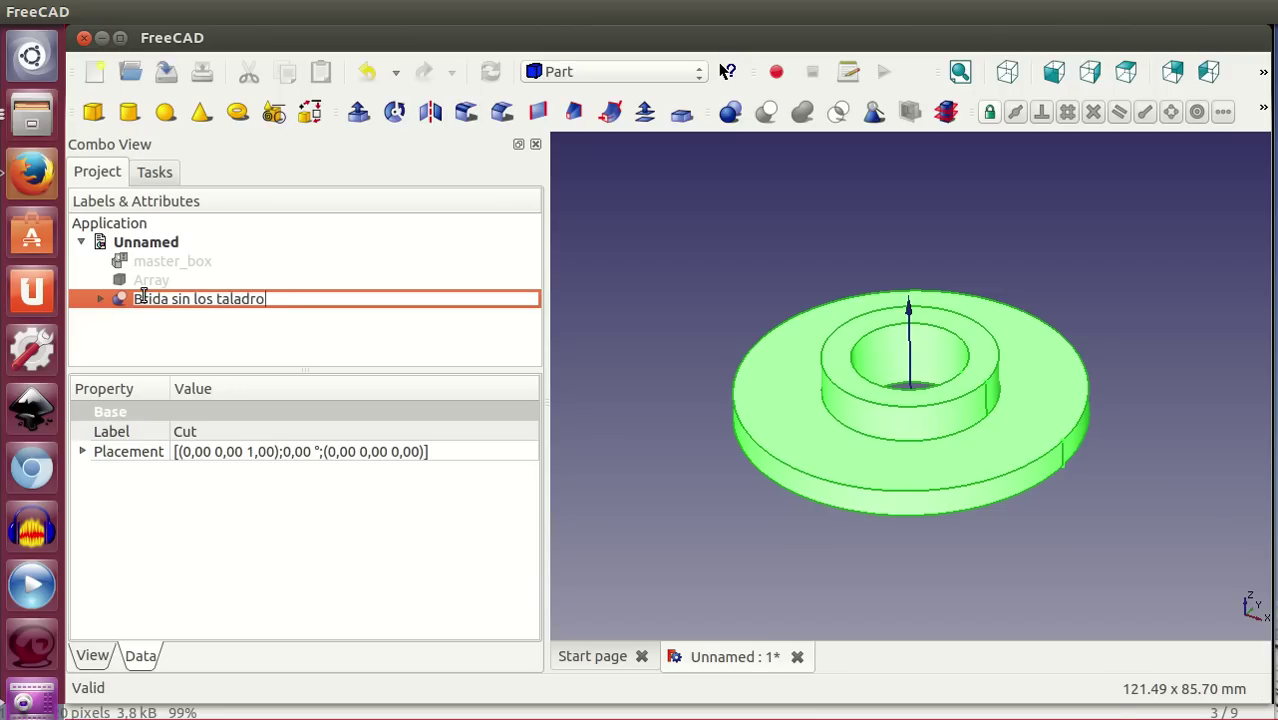
pyautogui.write('d')
pyautogui.press('Return')
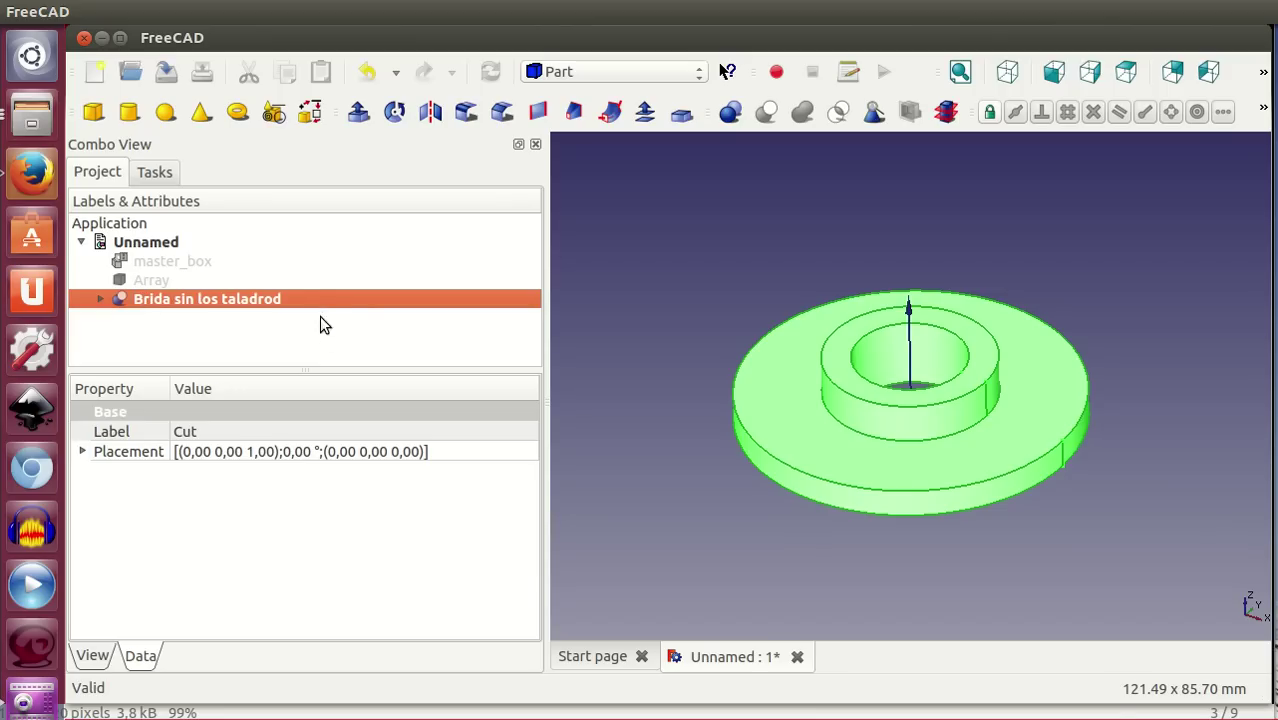
pyautogui.click(295, 298)
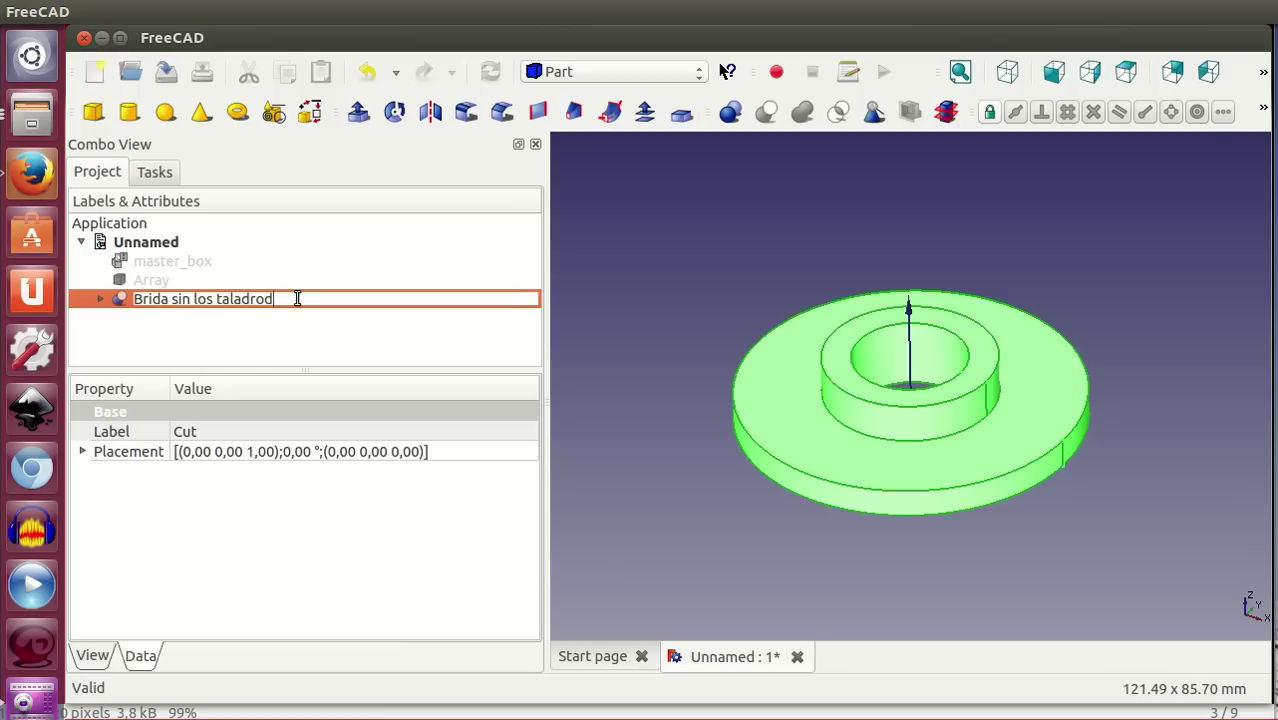
pyautogui.write('s')
pyautogui.press('Return')
pyautogui.click(650, 397)
pyautogui.moveTo(800, 390)
pyautogui.mouseDown(button='middle')
pyautogui.moveTo(676, 368)
pyautogui.moveTo(679, 416)
pyautogui.moveTo(1055, 436)
pyautogui.moveTo(990, 420)
pyautogui.mouseUp(button='middle')
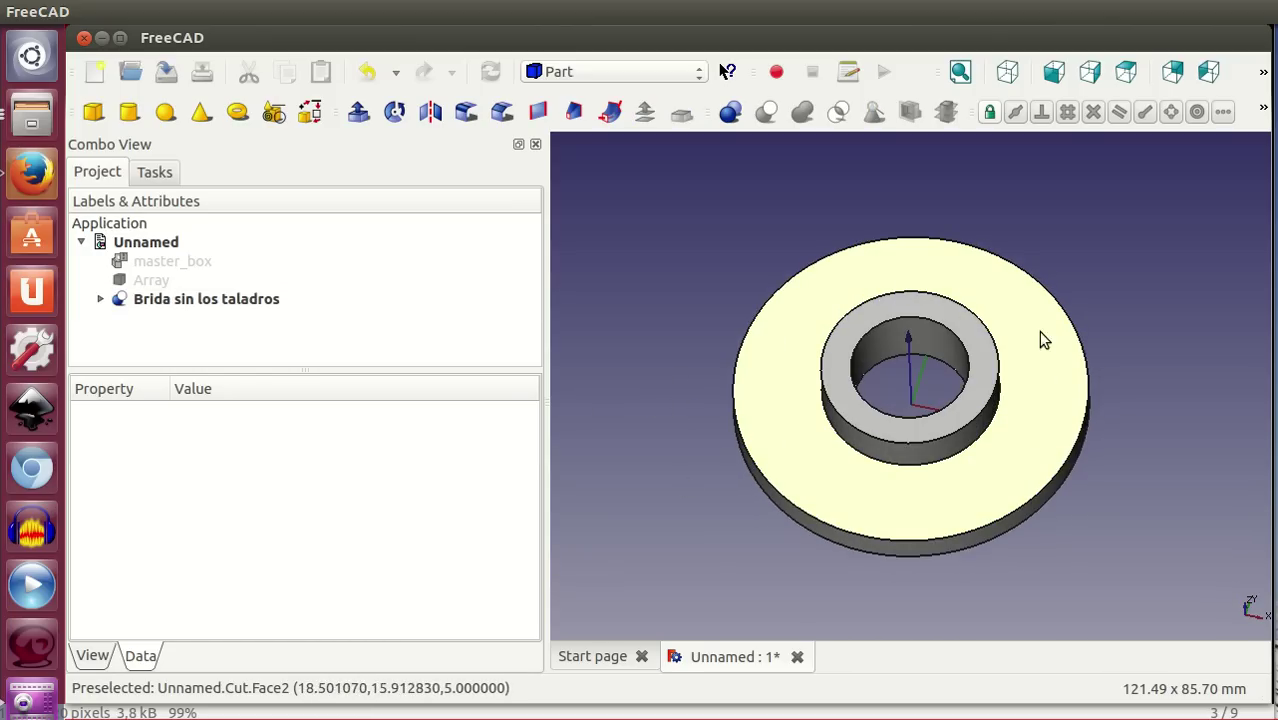
pyautogui.moveTo(920, 550); pyautogui.dragTo(921, 528, button='middle')
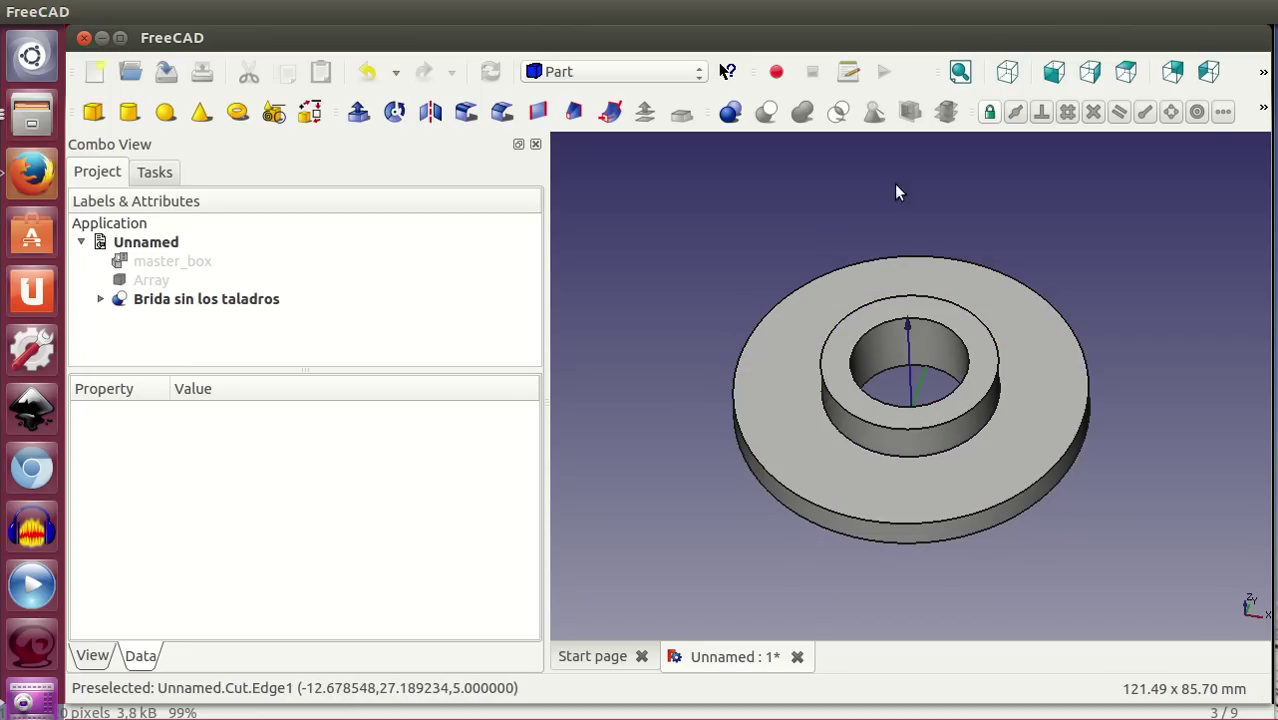
# Add a new cylinder for the bolt hole and name it Taladro_master
pyautogui.click(233, 299)
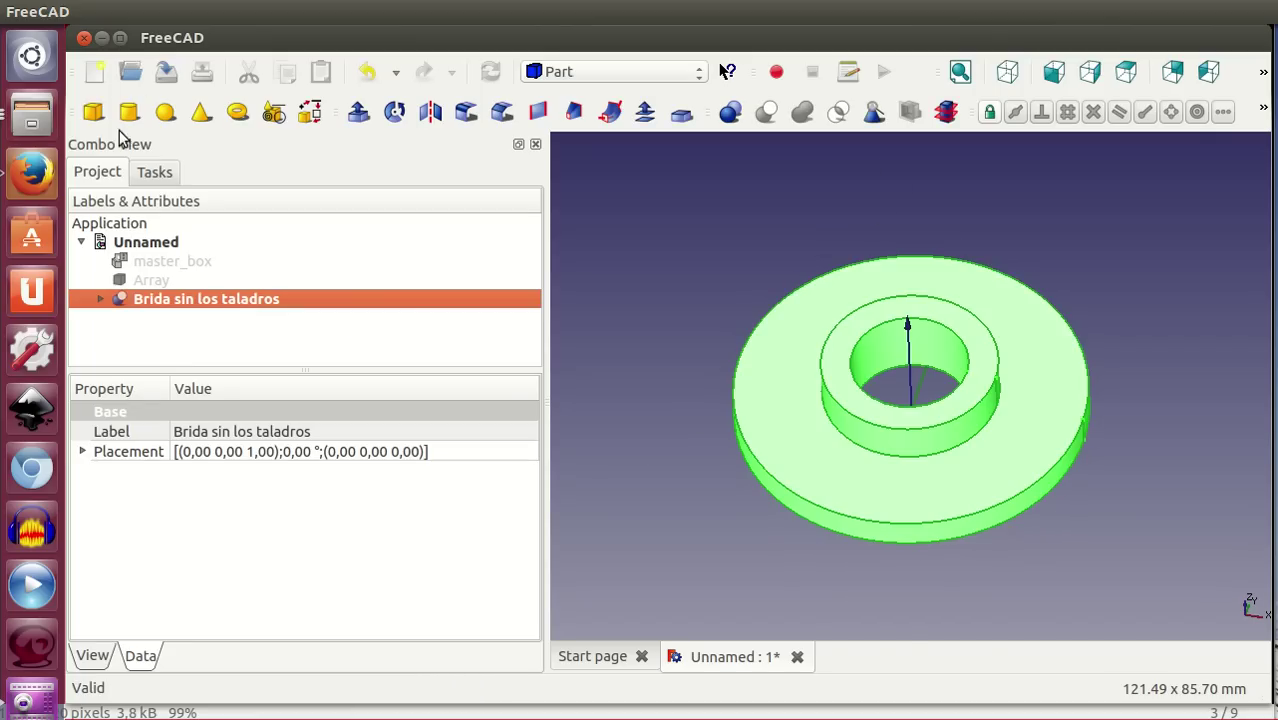
pyautogui.click(130, 113)
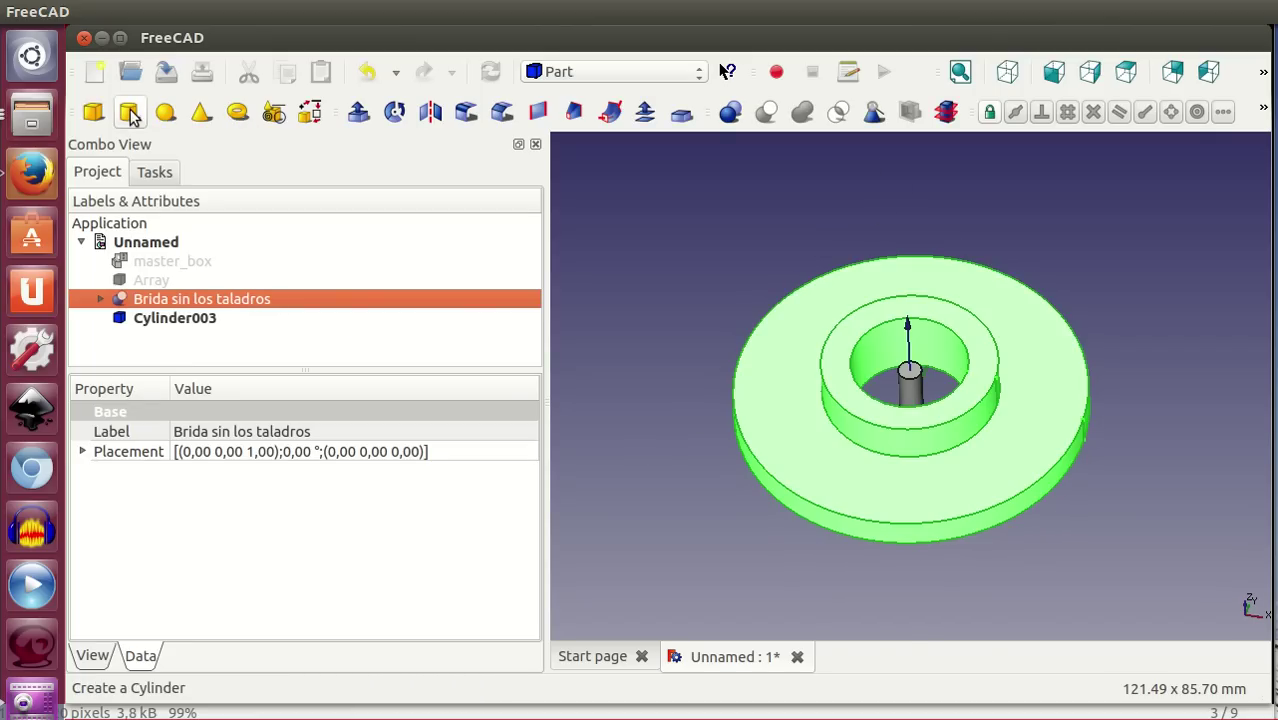
pyautogui.click(216, 316)
pyautogui.click(216, 317)
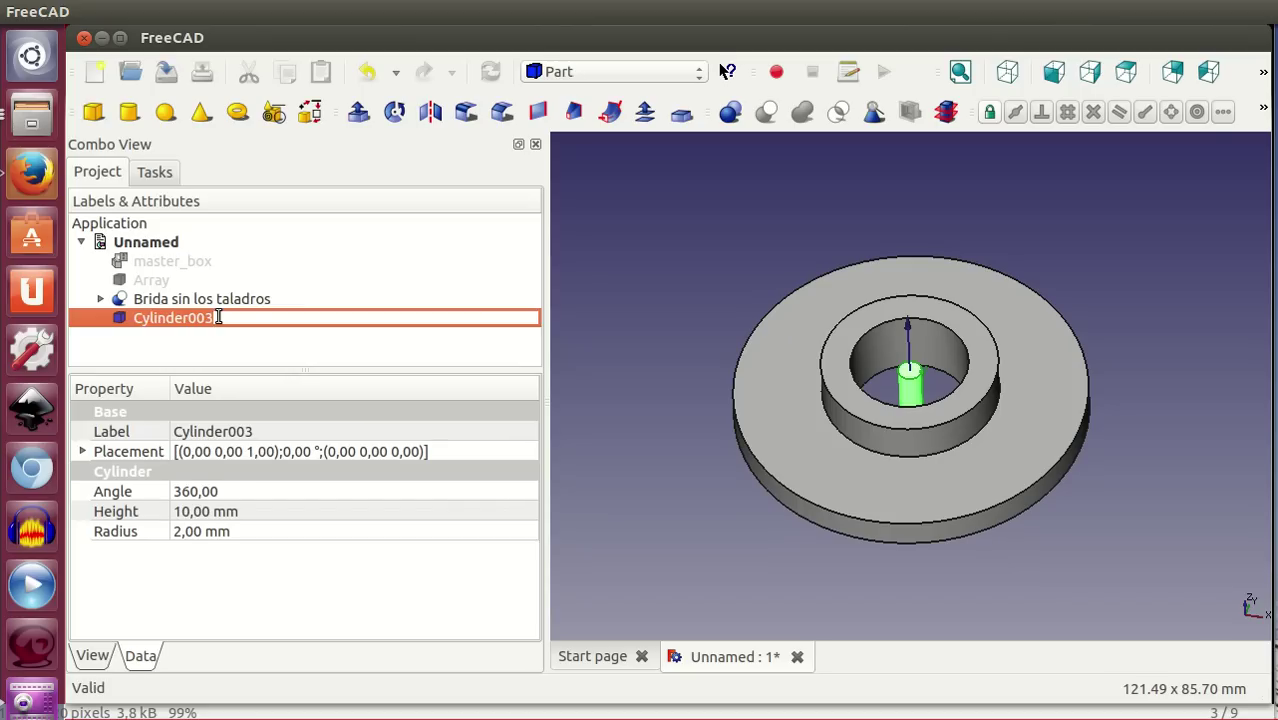
pyautogui.write('Taladro_mas')
pyautogui.write('ter')
pyautogui.press('Return')
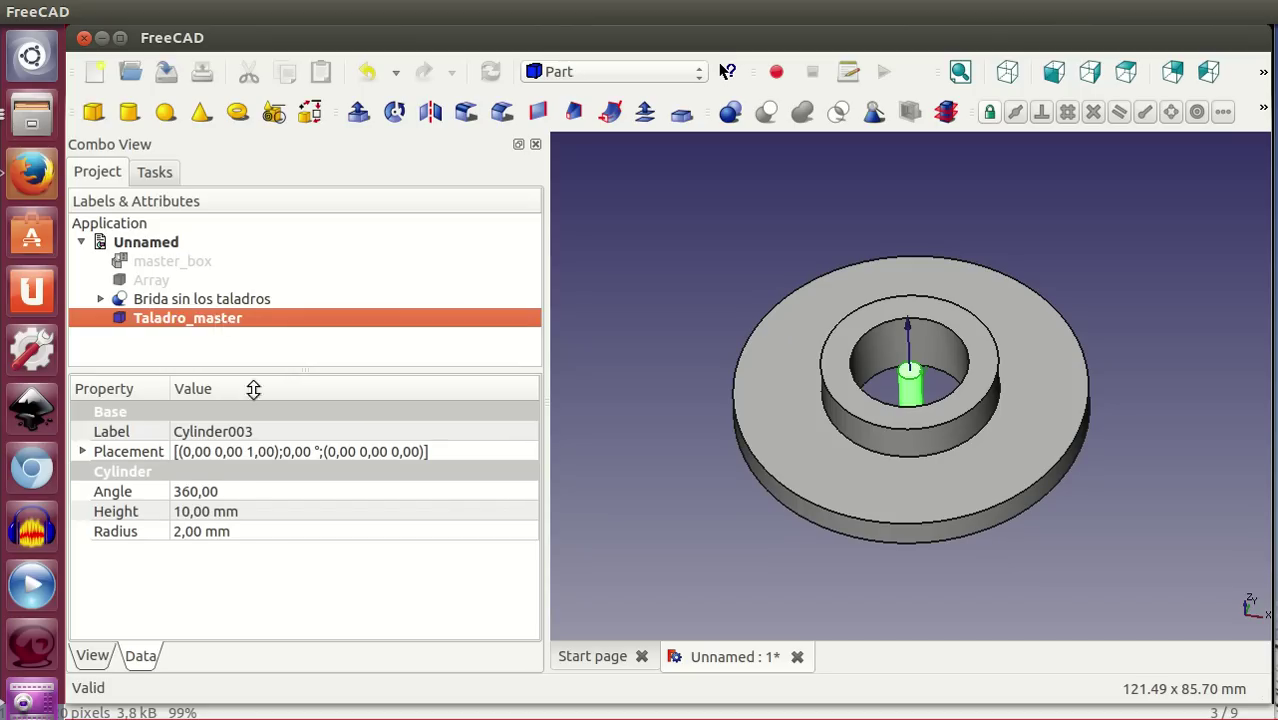
# Set Taladro_master's radius to 3 mm and bring up its Placement settings
pyautogui.click(216, 532)
pyautogui.scroll(1, 216, 532)
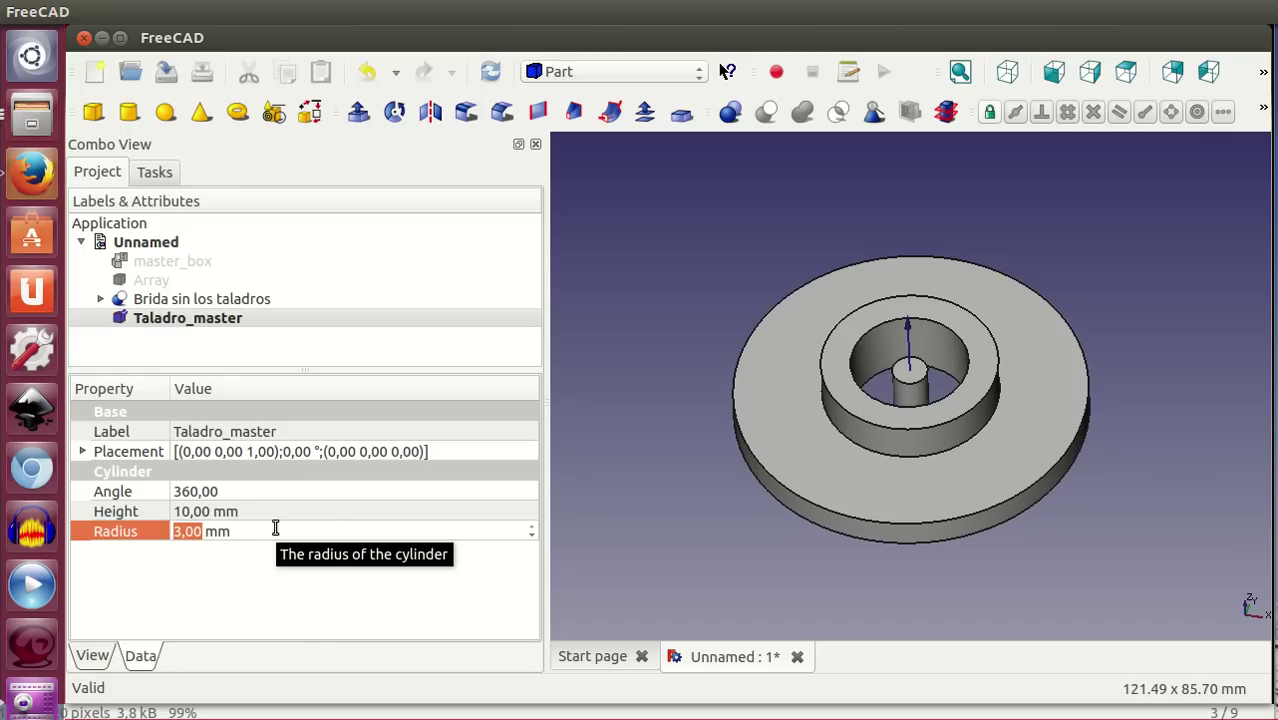
pyautogui.click(453, 451)
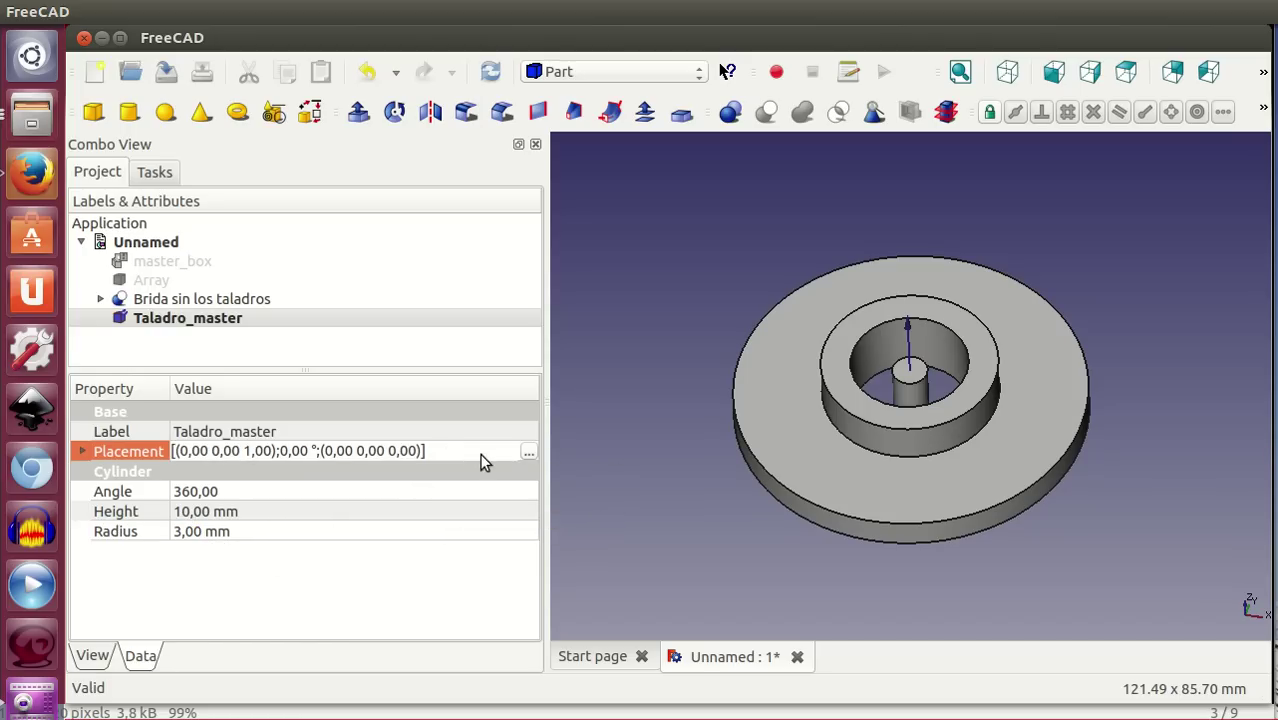
pyautogui.click(527, 452)
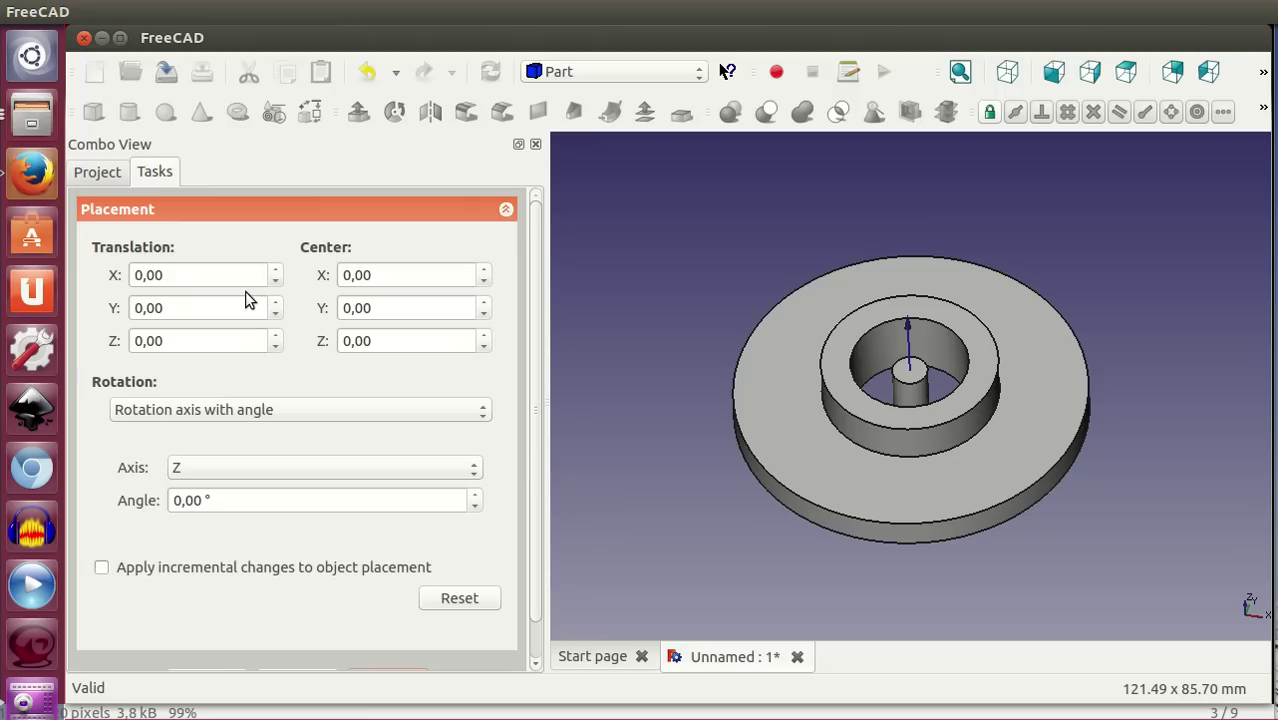
# Position Taladro_master at X 22 mm, Z -1 mm so it pierces the flange ring
pyautogui.click(1126, 76)
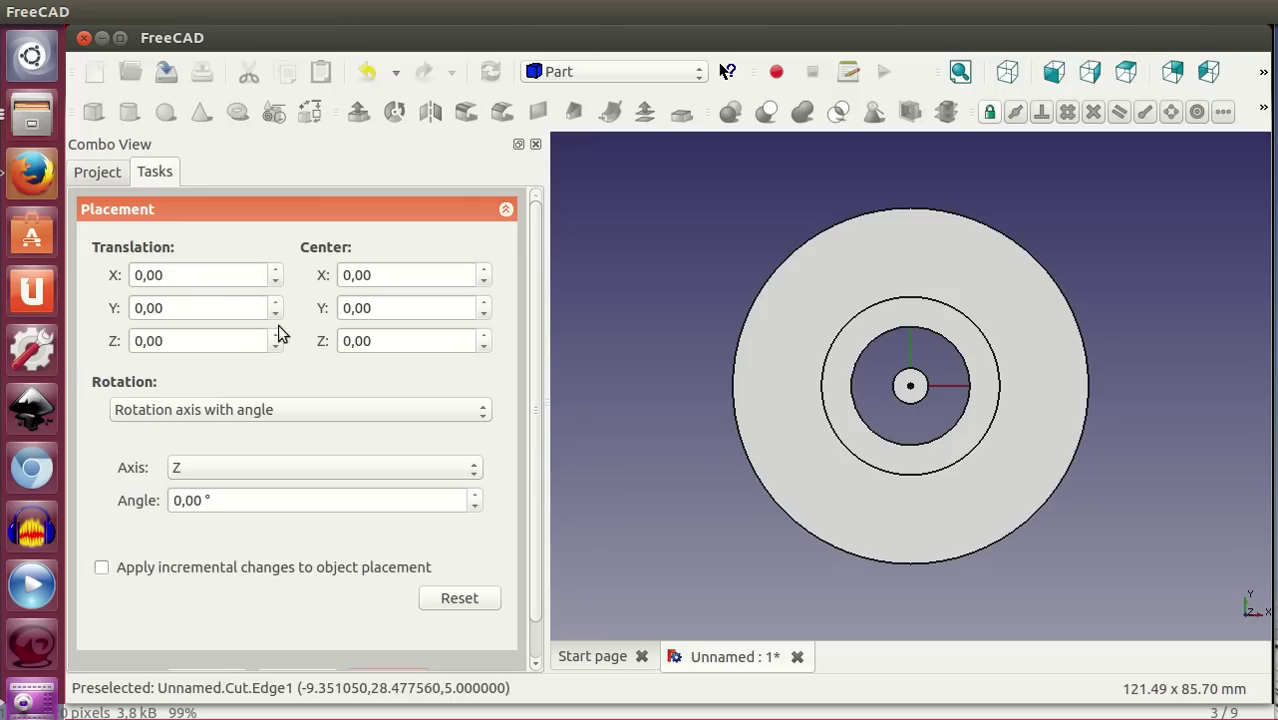
pyautogui.scroll(1, 210, 280)
pyautogui.scroll(1, 210, 280)
pyautogui.scroll(6, 210, 280)
pyautogui.scroll(7, 210, 280)
pyautogui.scroll(4, 208, 279)
pyautogui.scroll(2, 208, 279)
pyautogui.scroll(1, 208, 279)
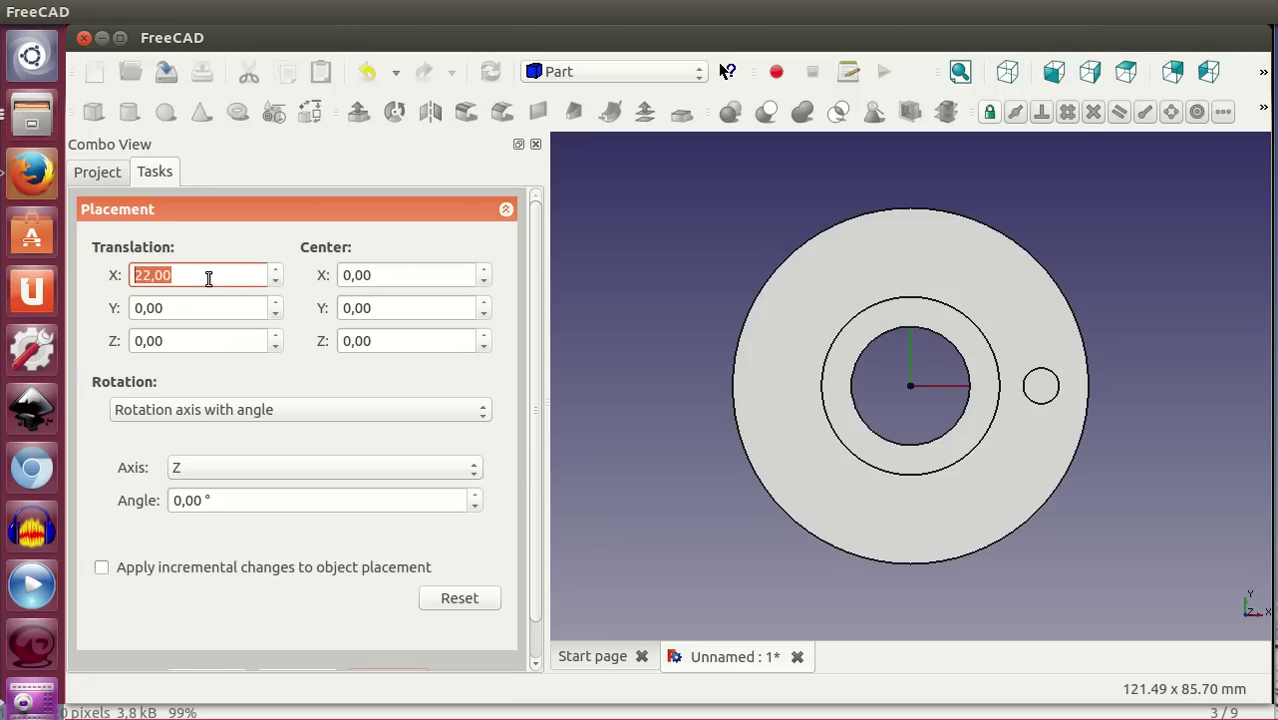
pyautogui.moveTo(533, 466); pyautogui.dragTo(535, 570)
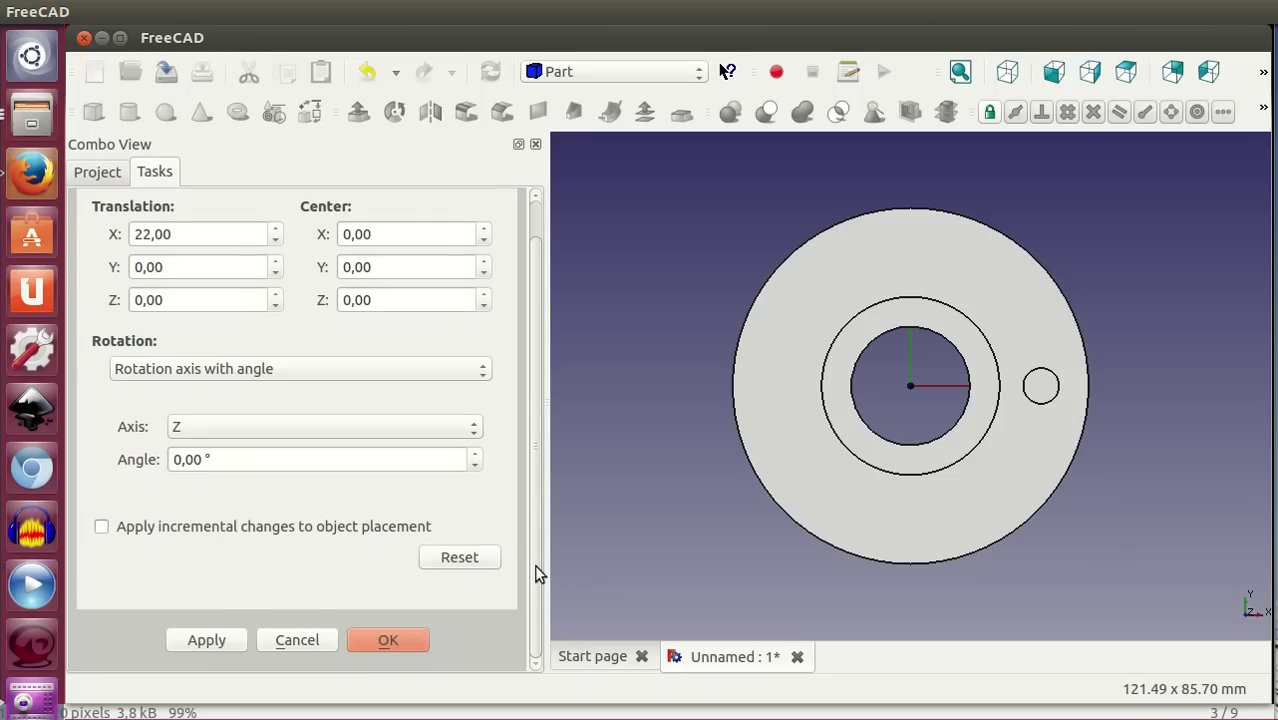
pyautogui.scroll(-1, 241, 304)
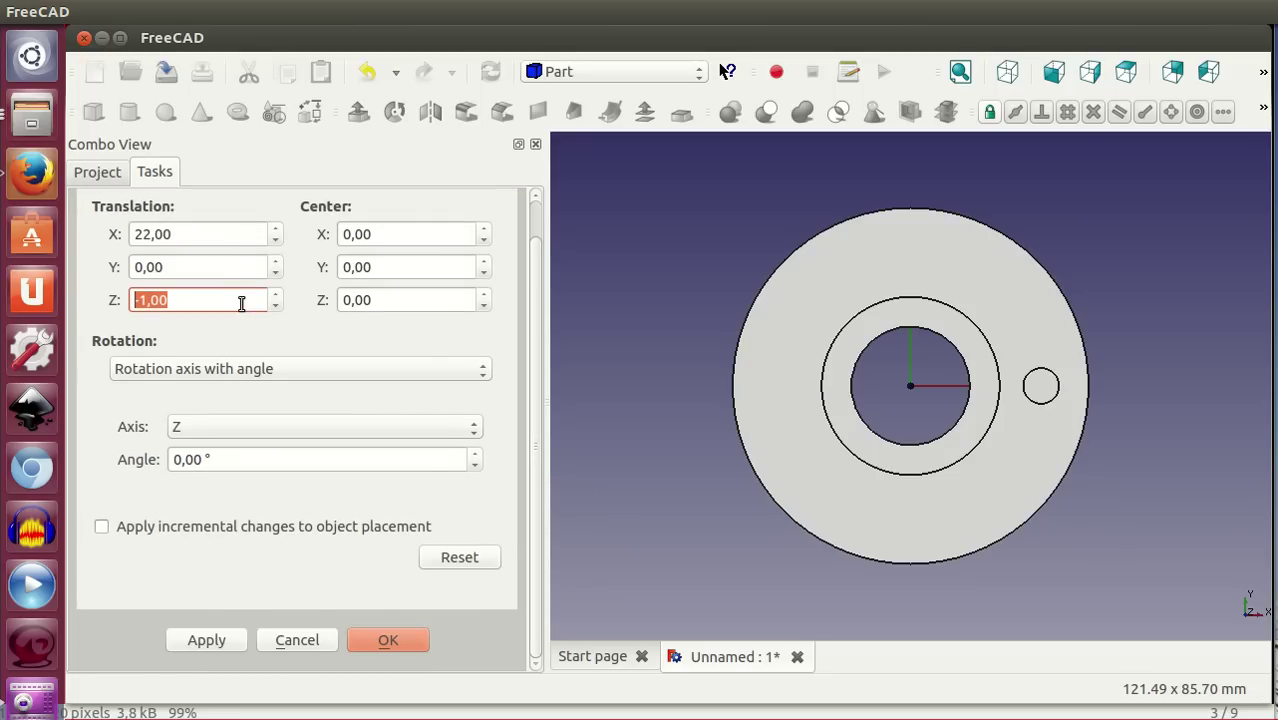
pyautogui.click(376, 641)
pyautogui.moveTo(904, 551)
pyautogui.mouseDown(button='middle')
pyautogui.moveTo(857, 334)
pyautogui.moveTo(890, 483)
pyautogui.mouseUp(button='middle')
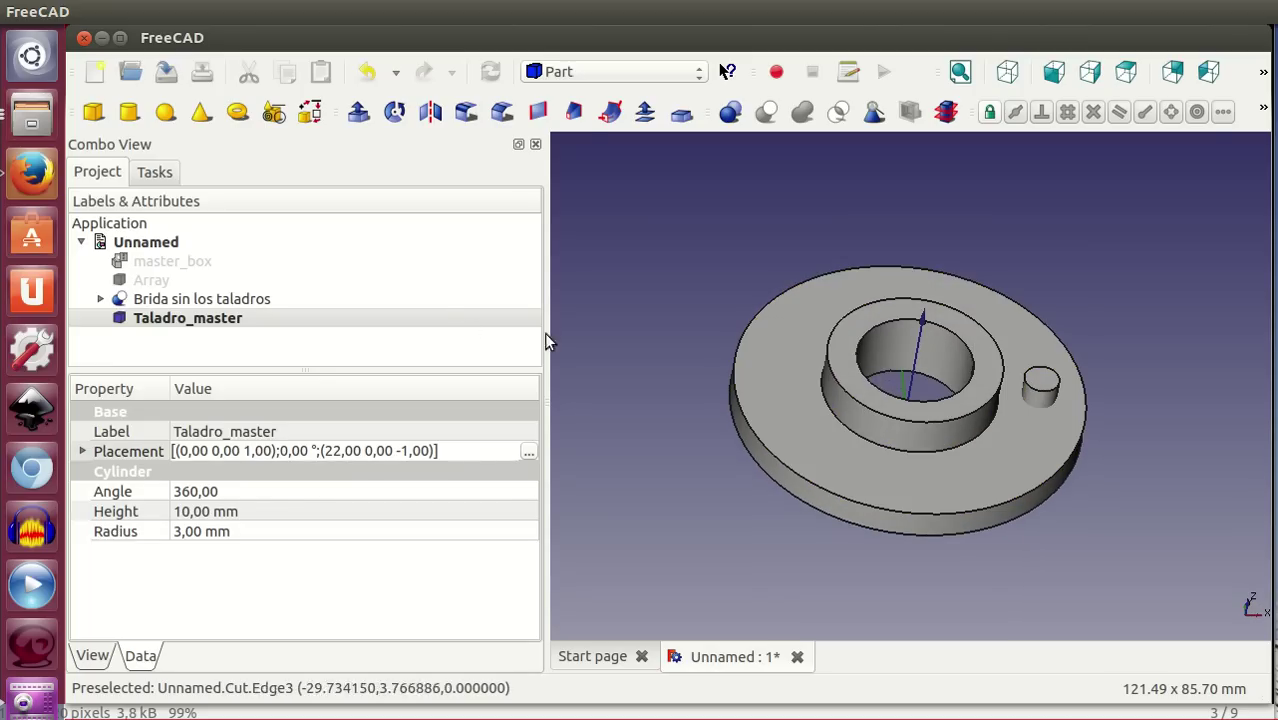
# In Draft, make a polar array of Taladro_master with 8 copies
pyautogui.click(580, 79)
pyautogui.click(576, 125)
pyautogui.click(228, 364)
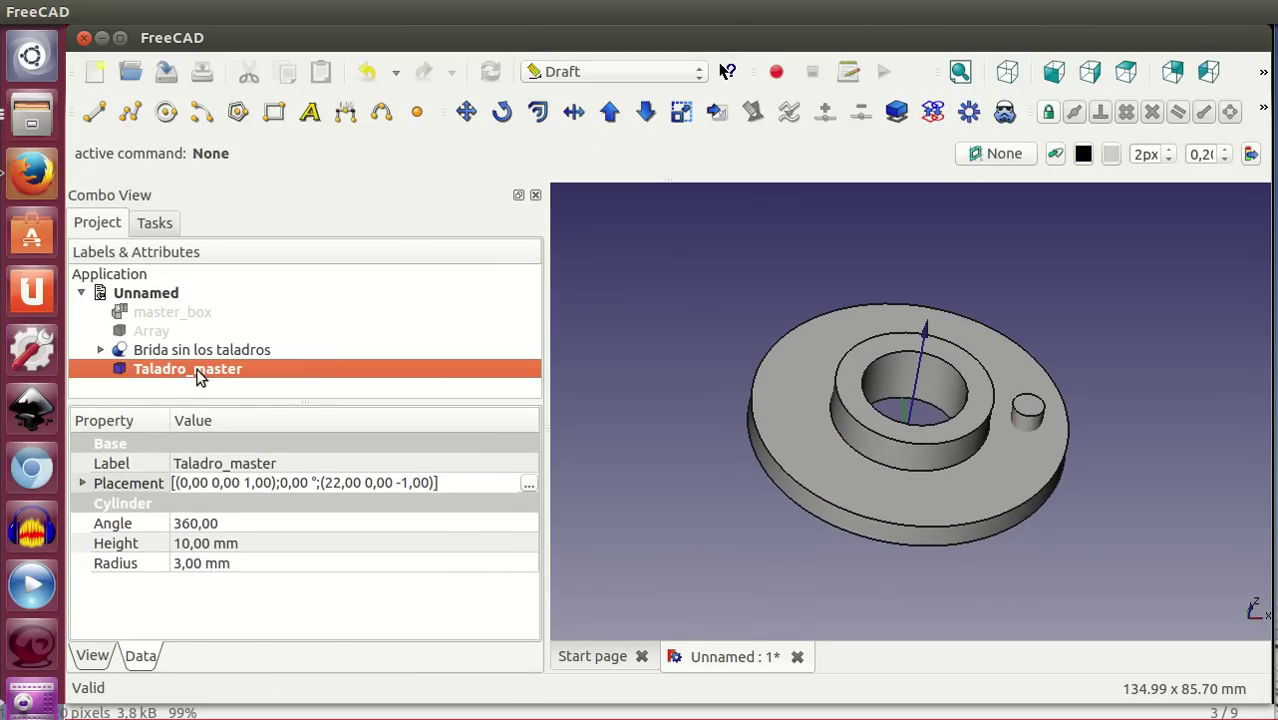
pyautogui.click(968, 116)
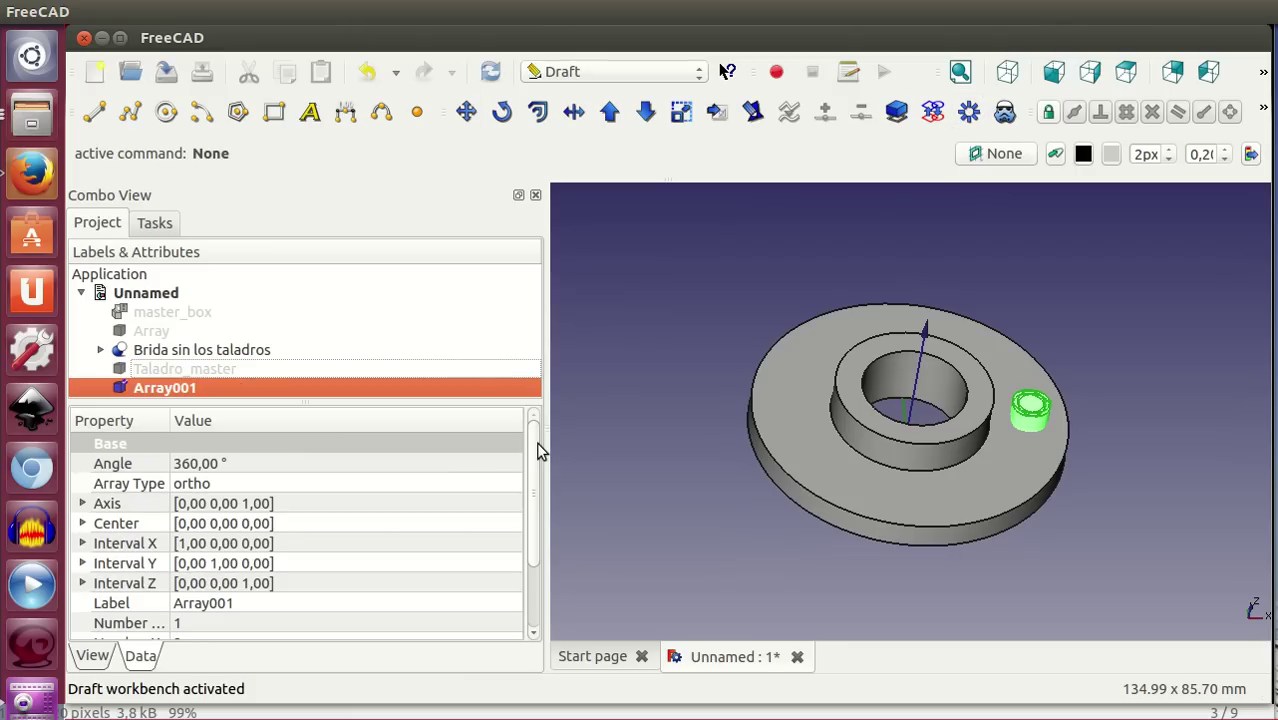
pyautogui.click(268, 485)
pyautogui.click(253, 485)
pyautogui.click(250, 508)
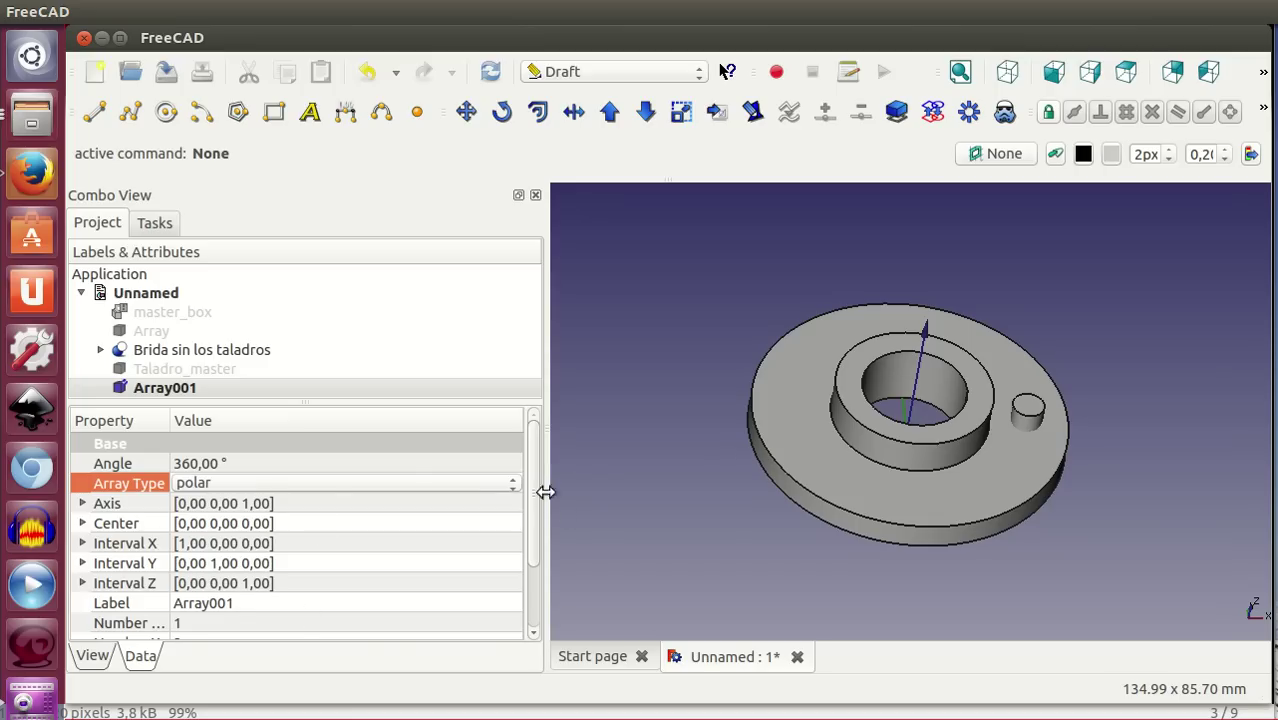
pyautogui.moveTo(535, 511); pyautogui.dragTo(534, 563)
pyautogui.click(203, 541)
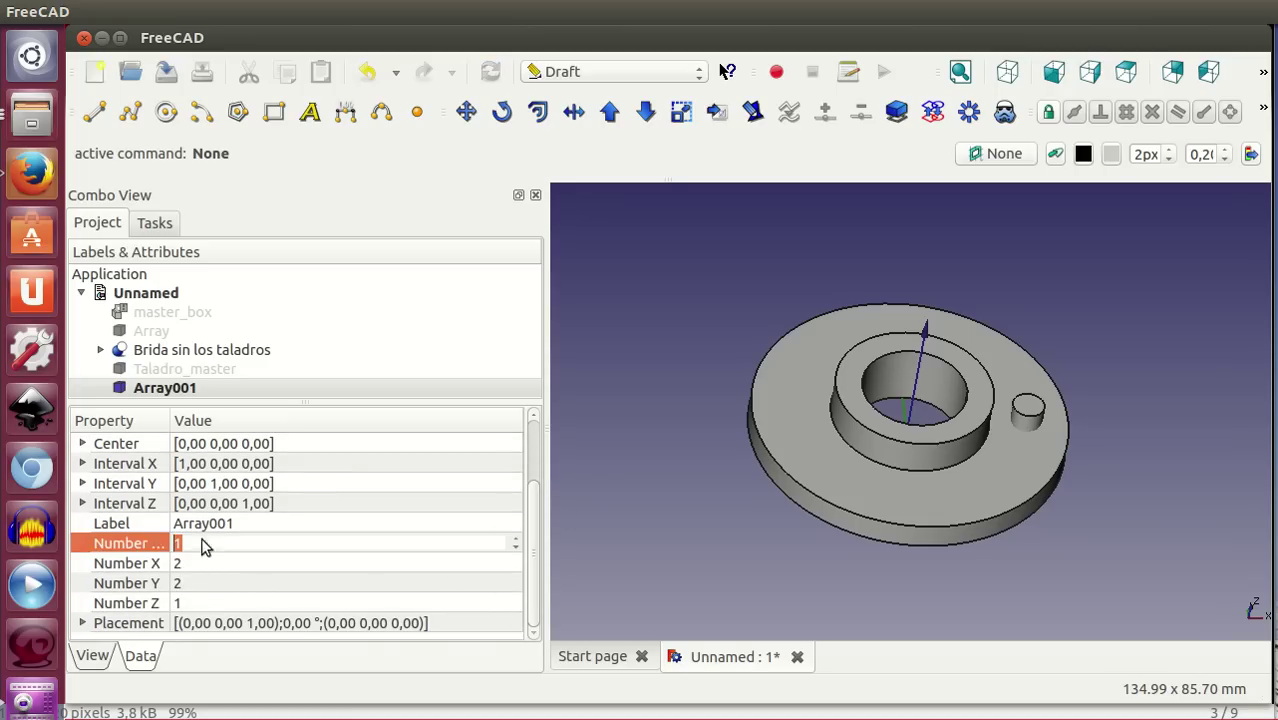
pyautogui.write('8')
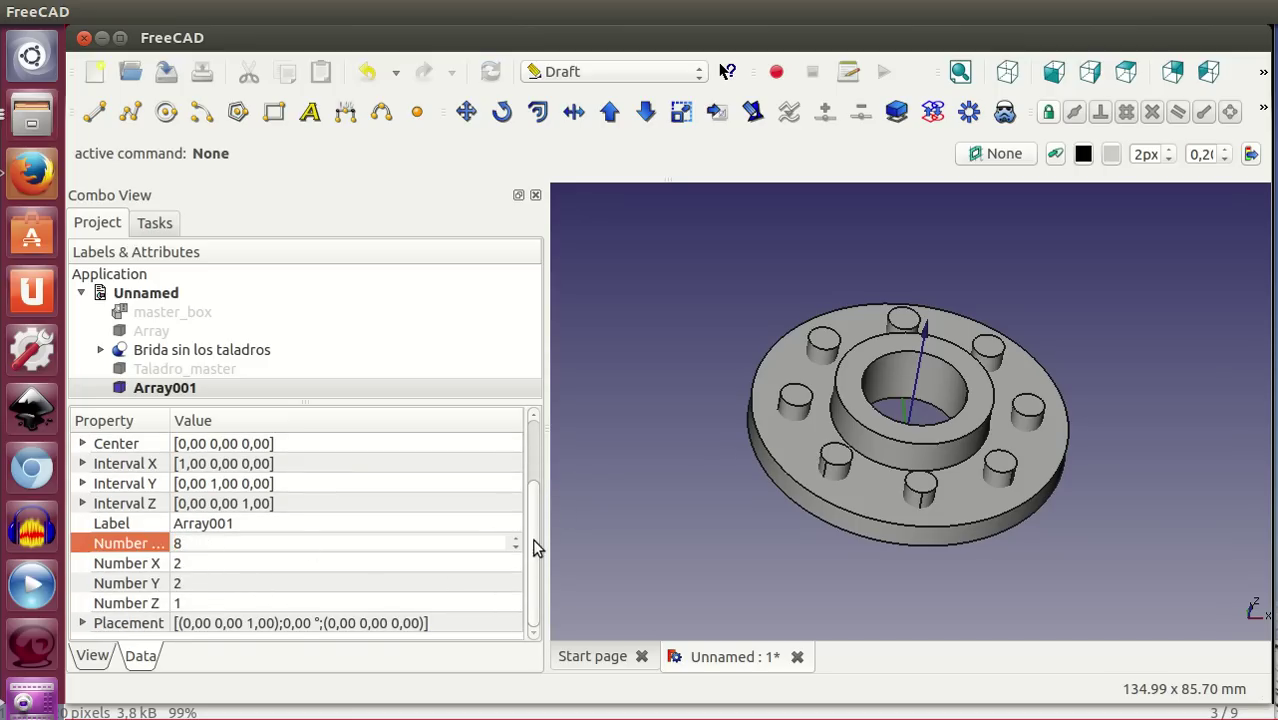
# Select the Brida sin los taladros flange together with Array001
pyautogui.click(520, 395)
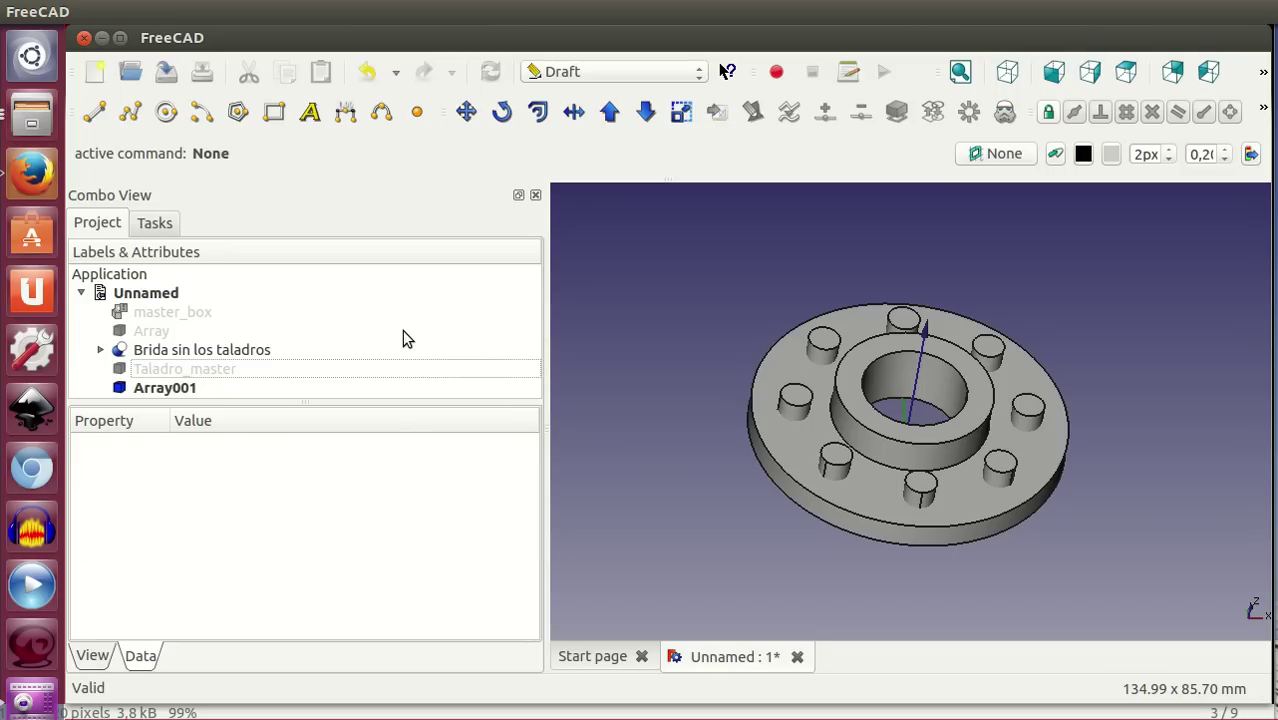
pyautogui.moveTo(765, 522); pyautogui.dragTo(813, 548, button='middle')
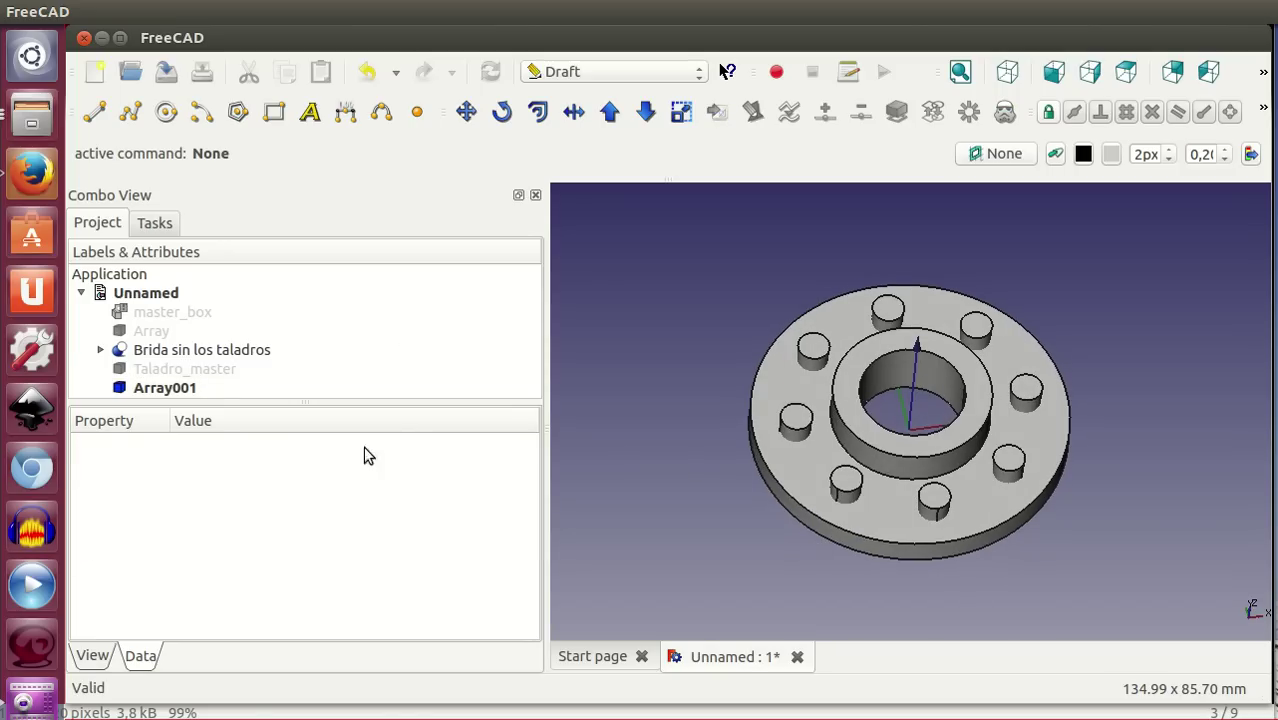
pyautogui.click(196, 354)
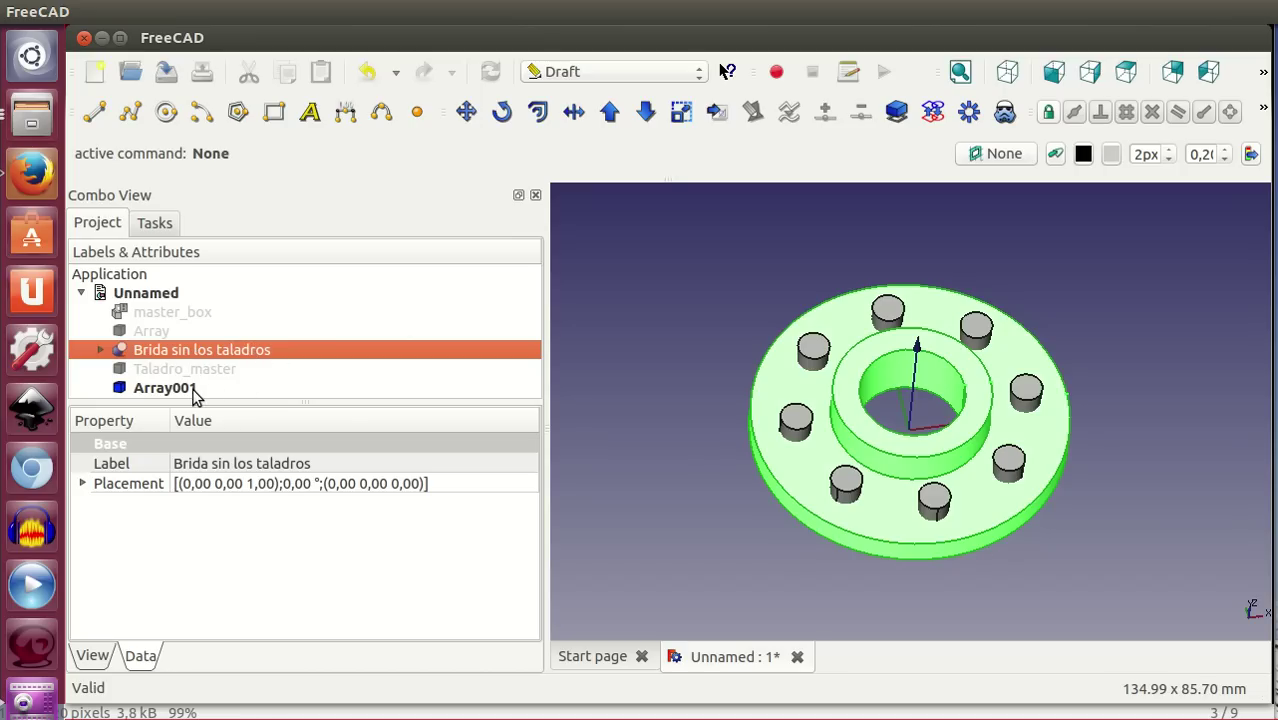
pyautogui.keyDown('ctrl'); pyautogui.click(196, 390); pyautogui.keyUp('ctrl')
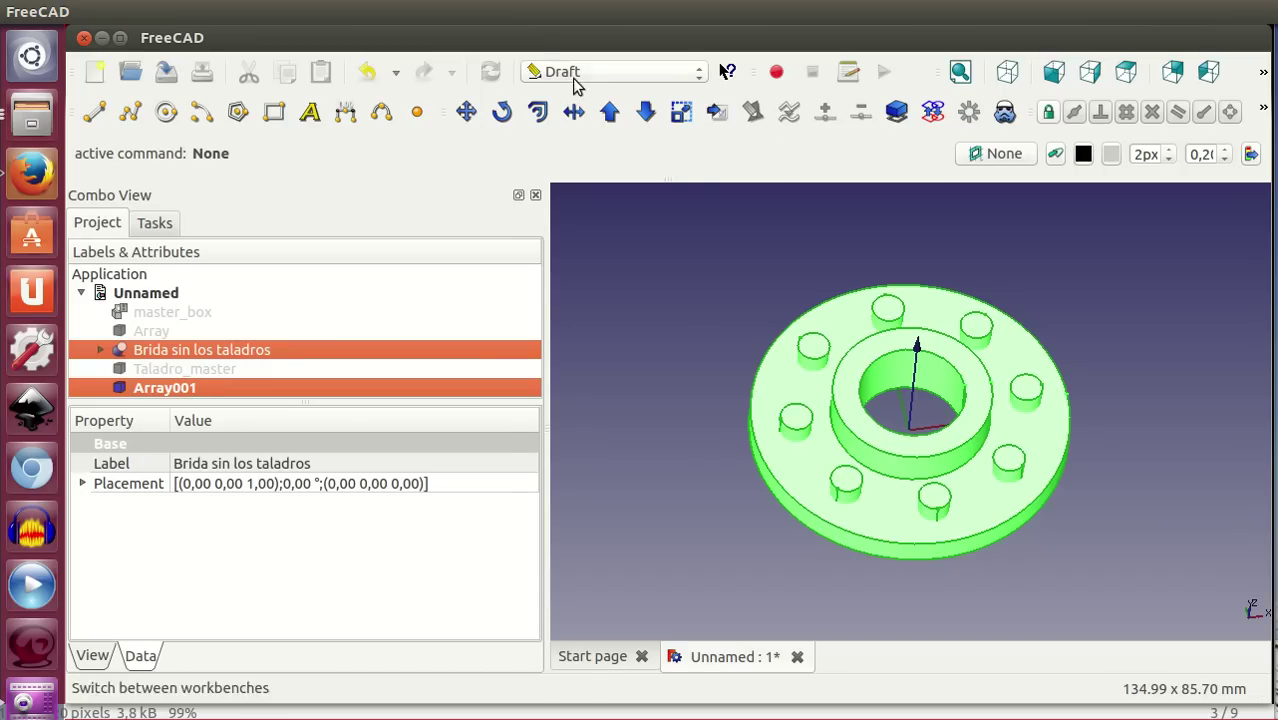
pyautogui.click(572, 74)
# Cut Array001 from the flange in Part, creating Cut001 with eight bolt holes
pyautogui.click(578, 312)
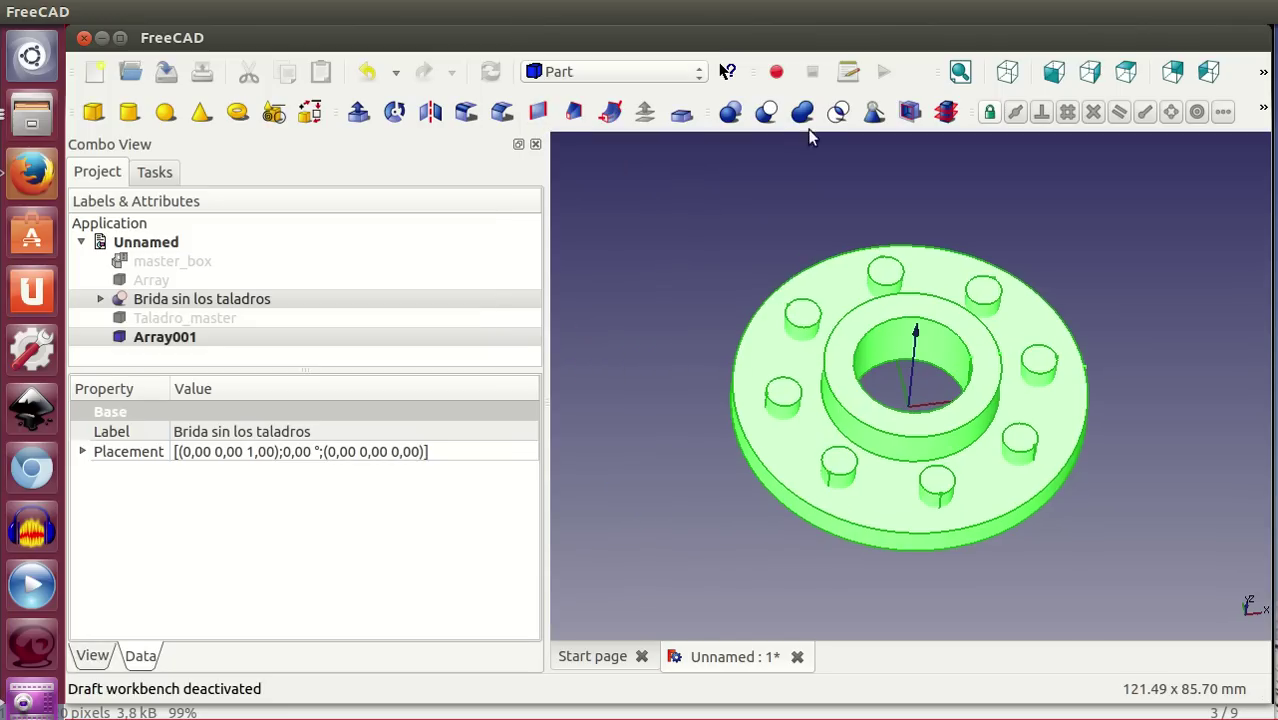
pyautogui.click(766, 112)
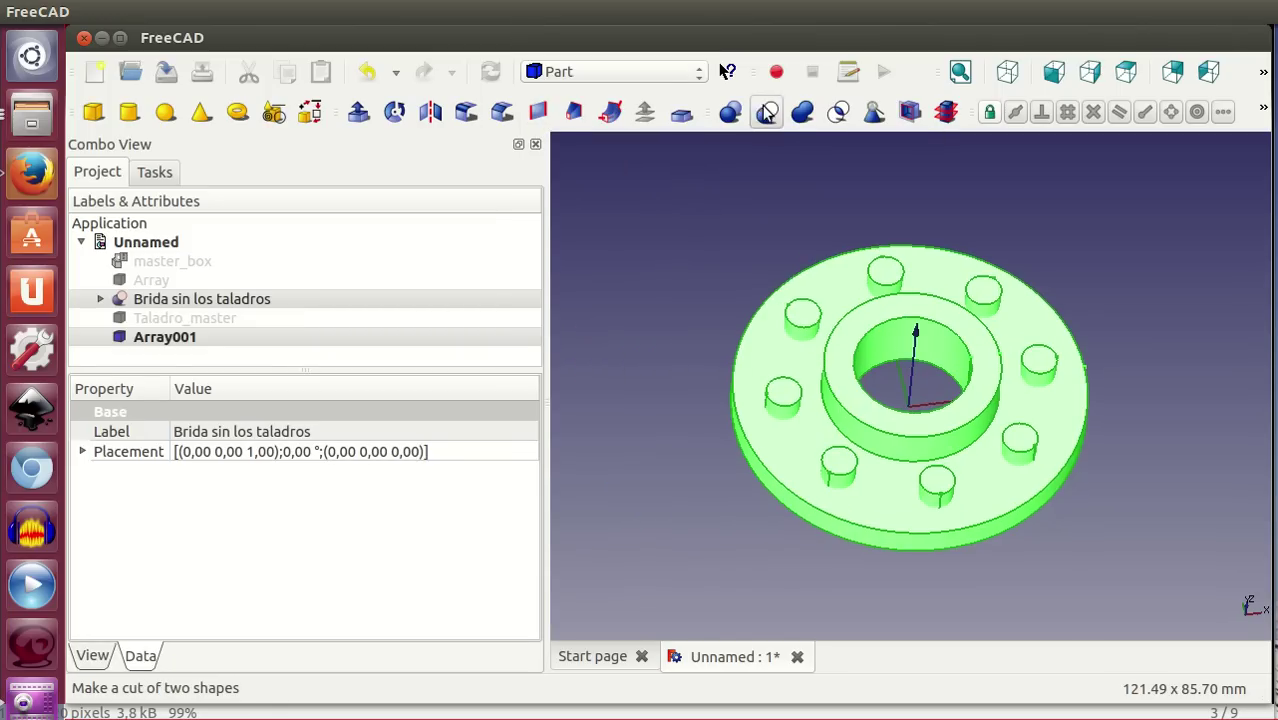
pyautogui.moveTo(967, 552)
pyautogui.mouseDown(button='middle')
pyautogui.moveTo(935, 476)
pyautogui.moveTo(973, 556)
pyautogui.moveTo(1013, 542)
pyautogui.mouseUp(button='middle')
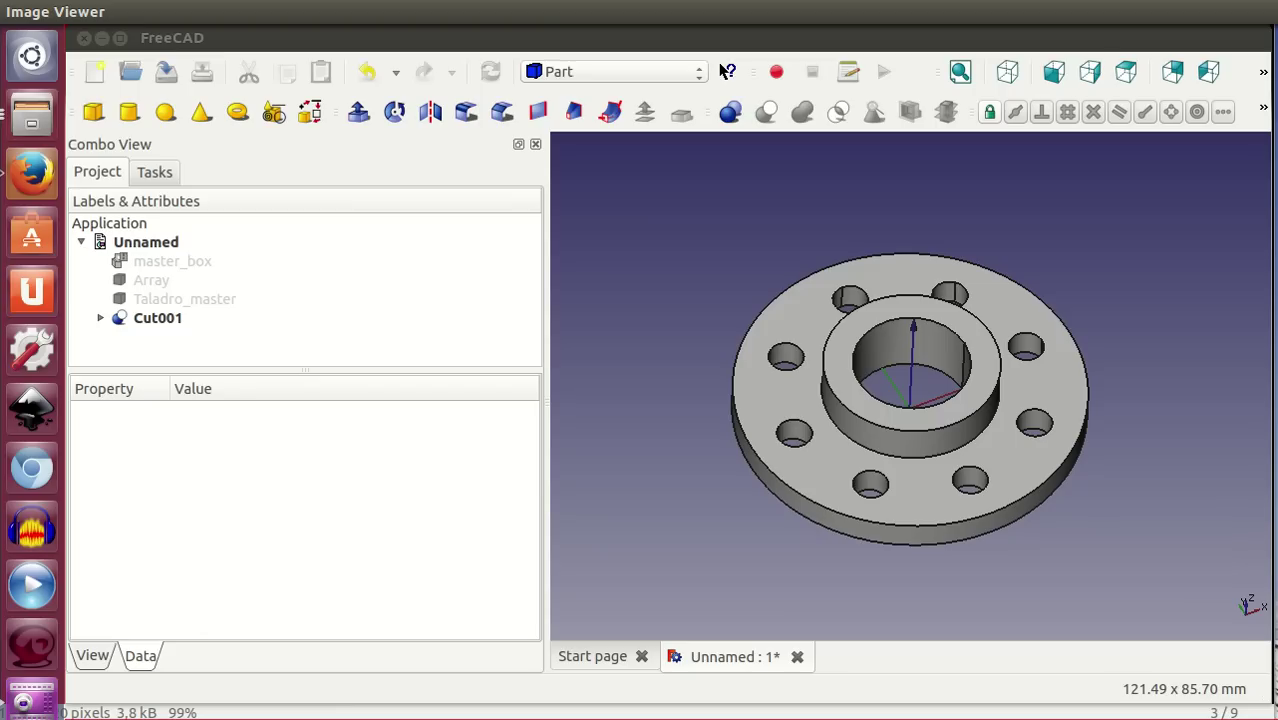
# Page through the exercise images to 05-T11-ej2-trivial-1.png, the eight-wedge round tray
pyautogui.moveTo(1050, 456); pyautogui.dragTo(807, 64)
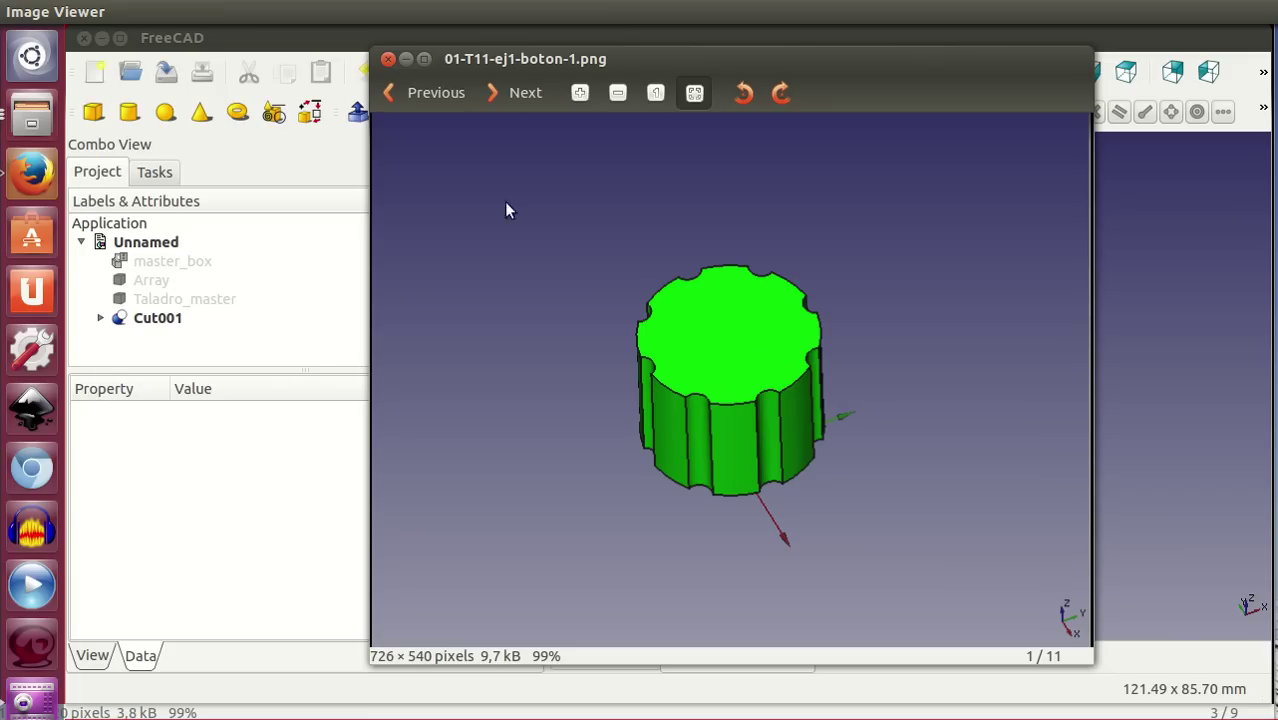
pyautogui.click(521, 95)
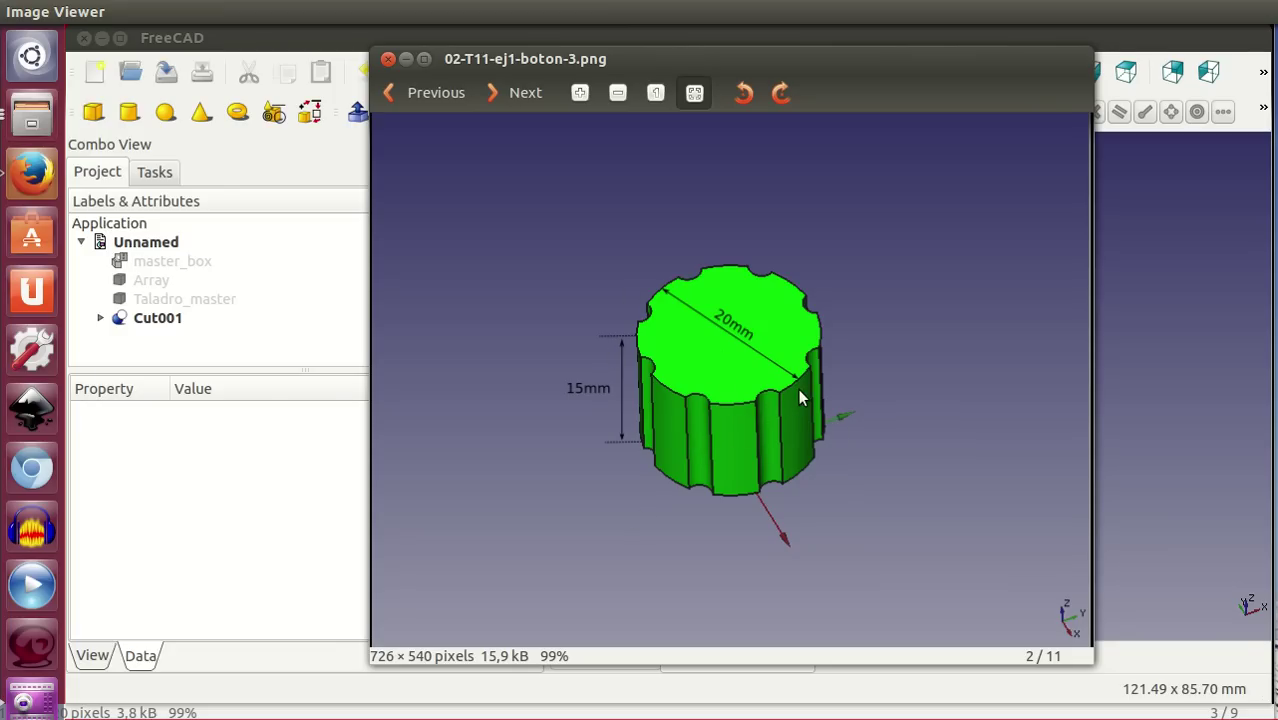
pyautogui.click(508, 93)
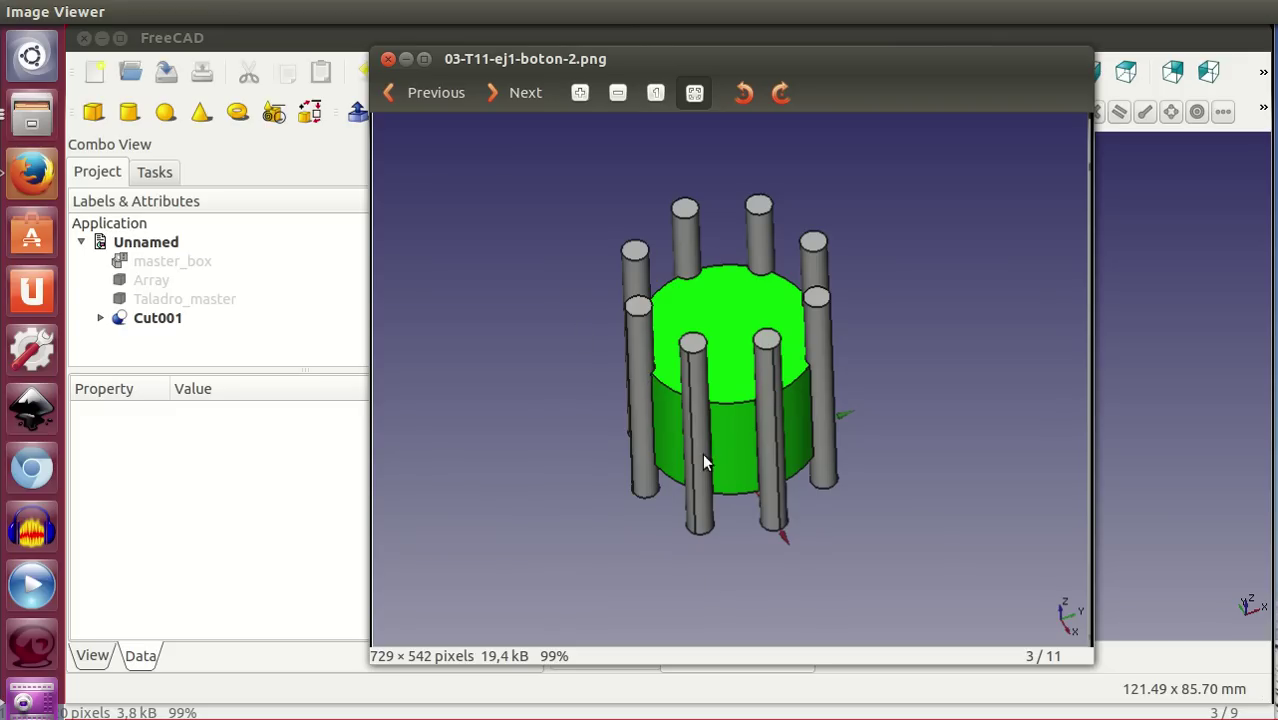
pyautogui.click(518, 104)
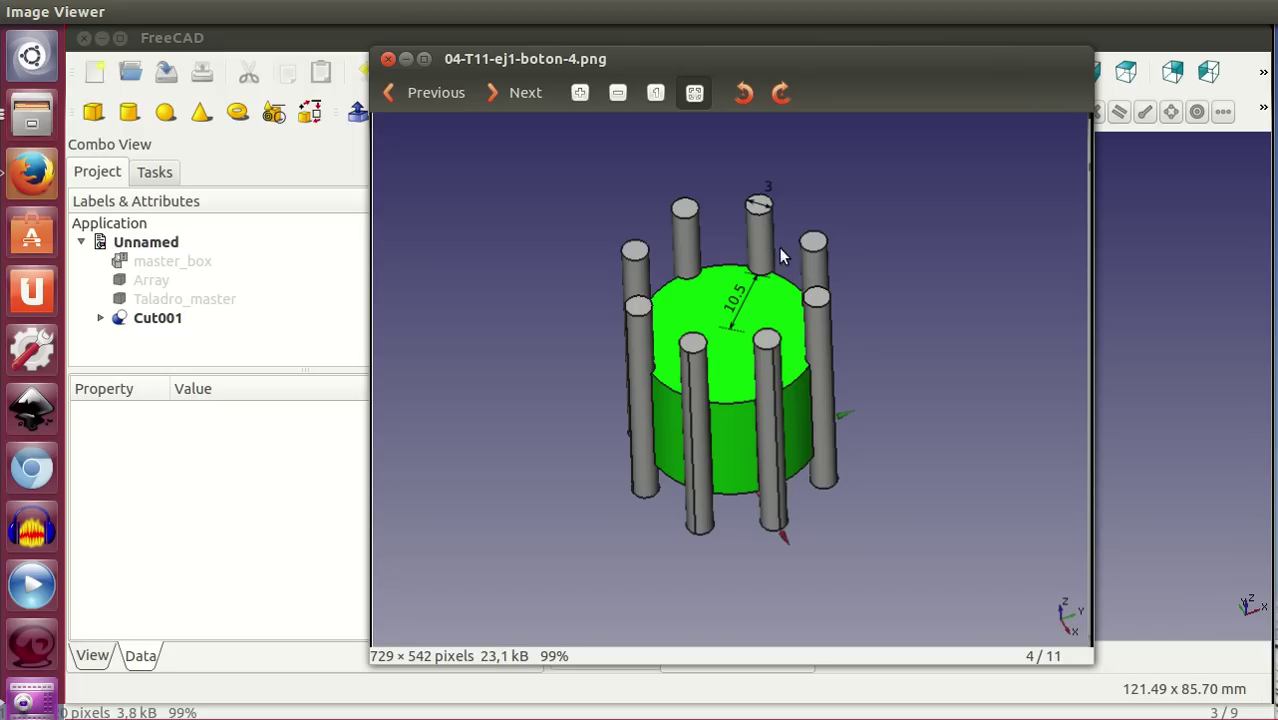
pyautogui.click(509, 91)
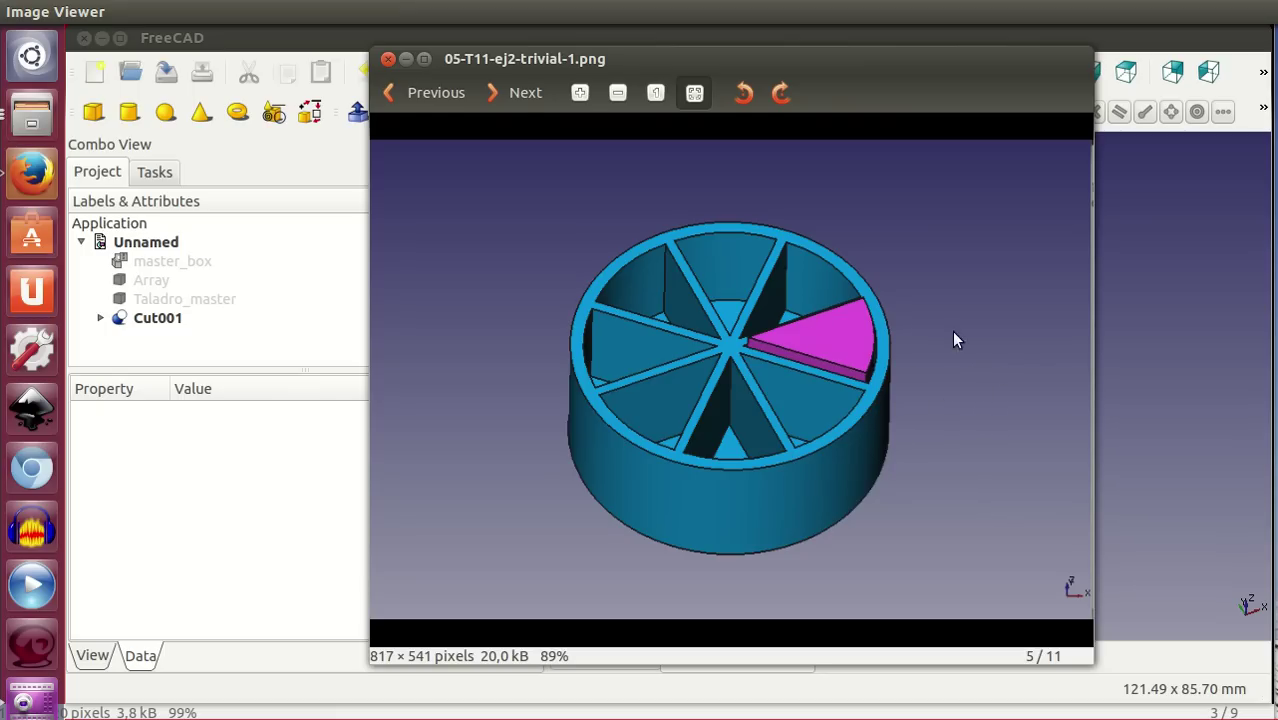
# Page through the container and castle tower images 6–11, ending on 11-T11-ej3-castillo2-4.png (11/11)
pyautogui.click(515, 92)
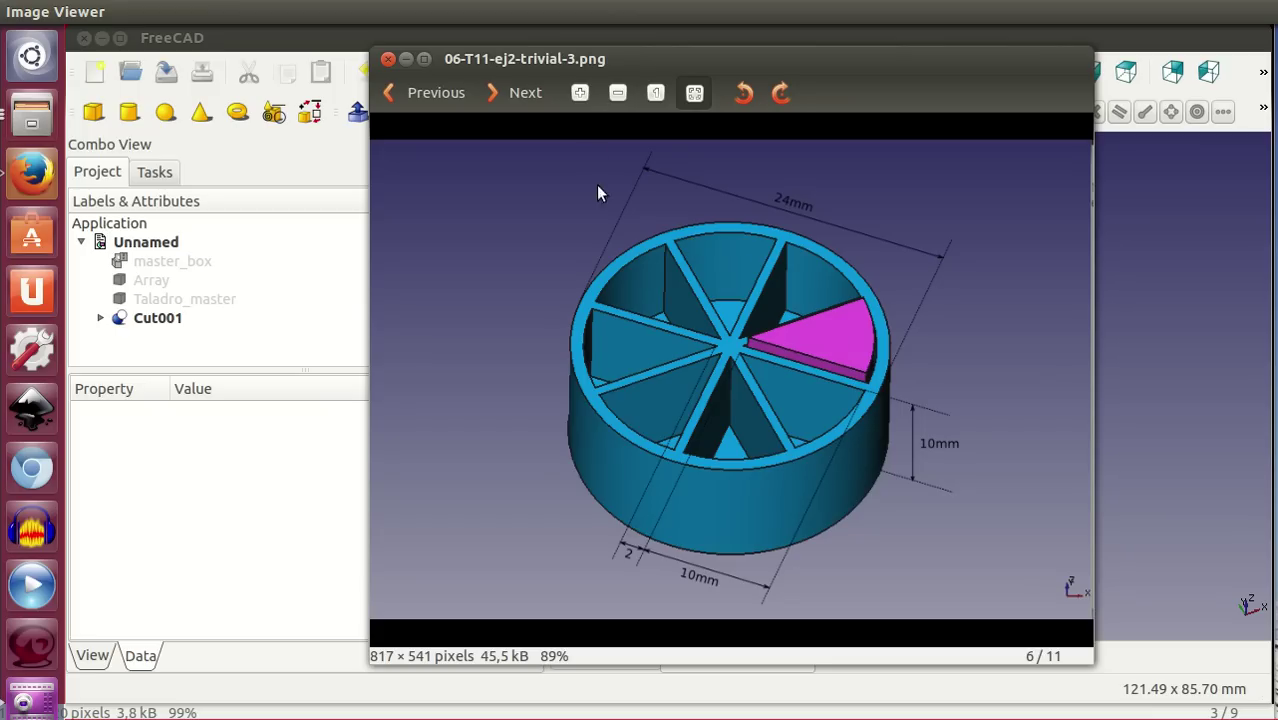
pyautogui.click(516, 92)
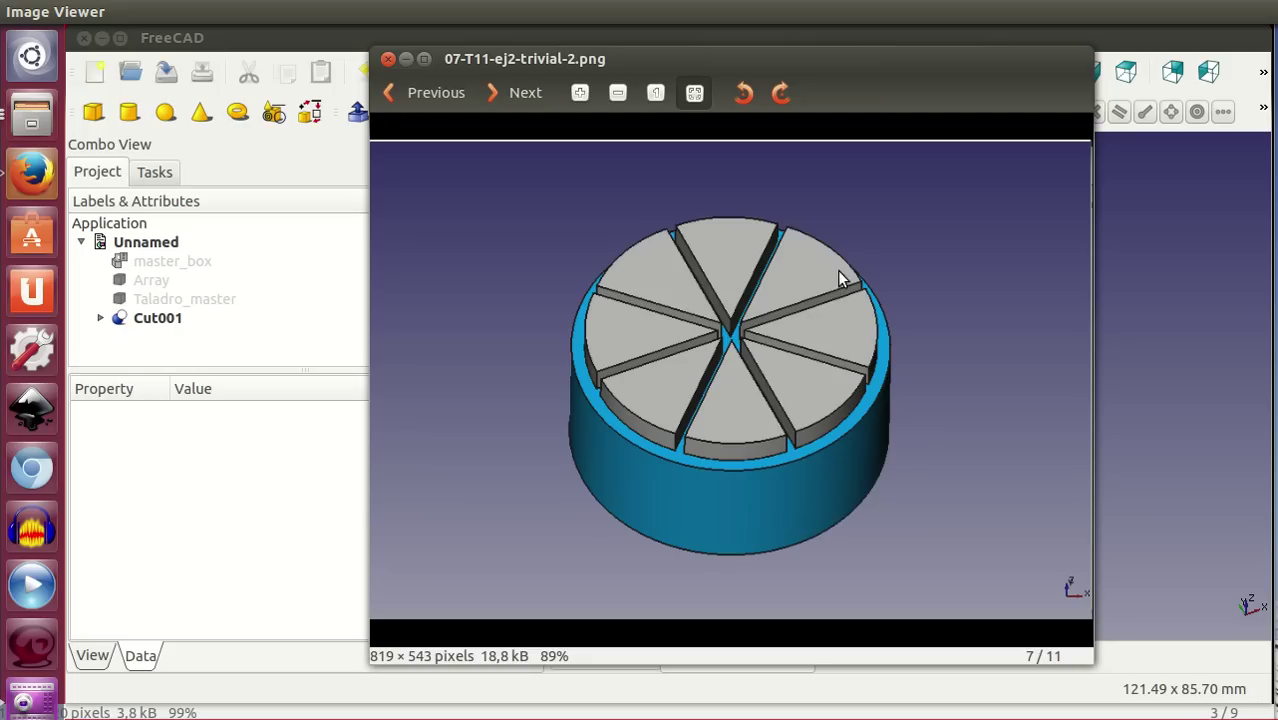
pyautogui.click(526, 93)
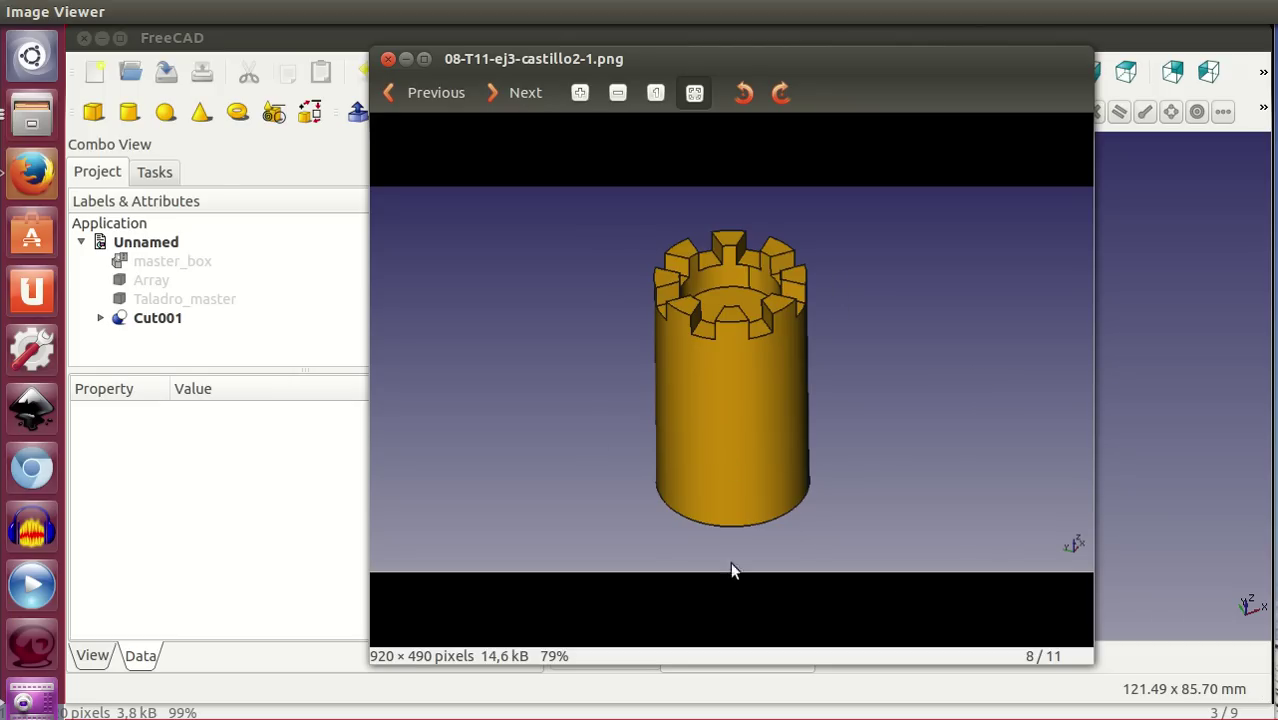
pyautogui.click(524, 92)
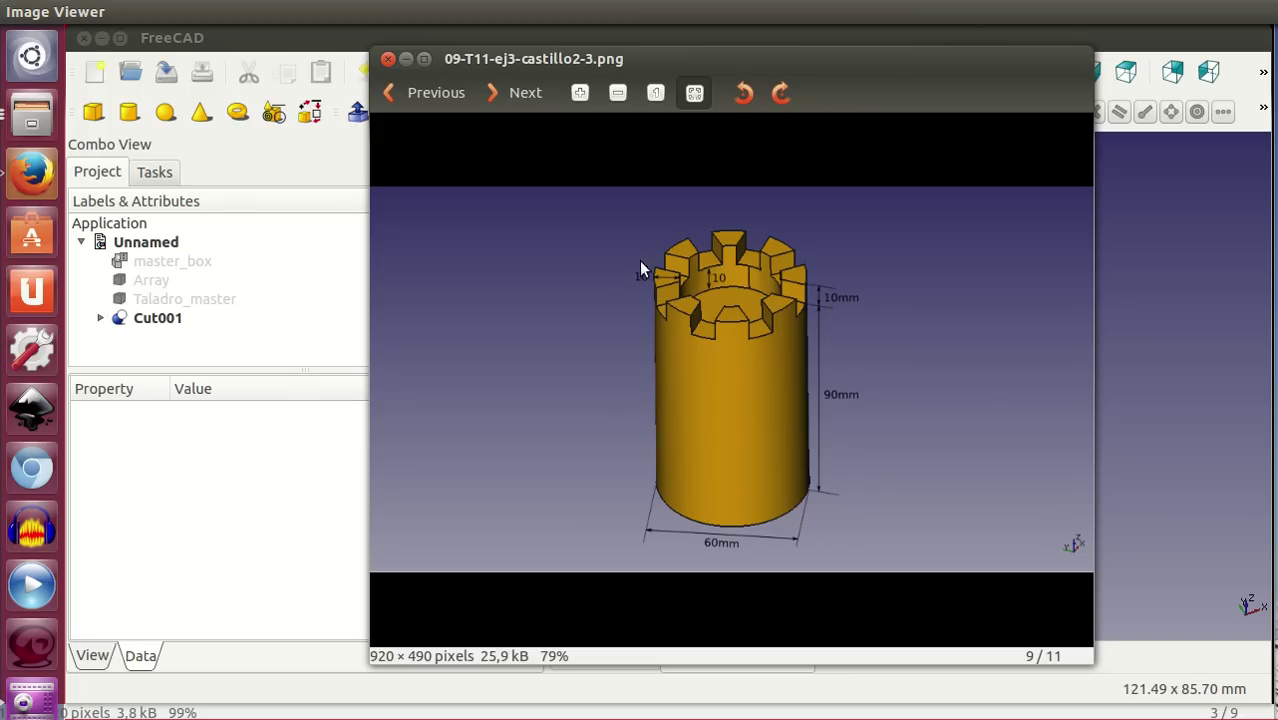
pyautogui.click(527, 93)
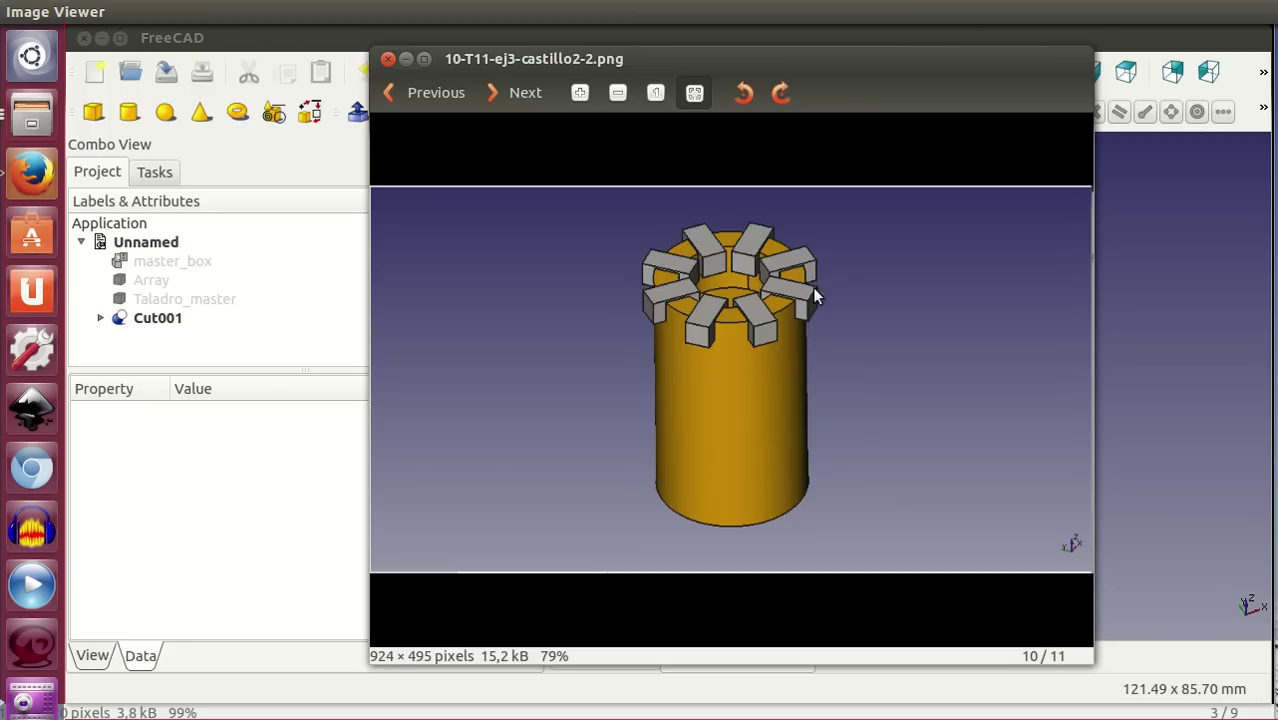
pyautogui.click(522, 93)
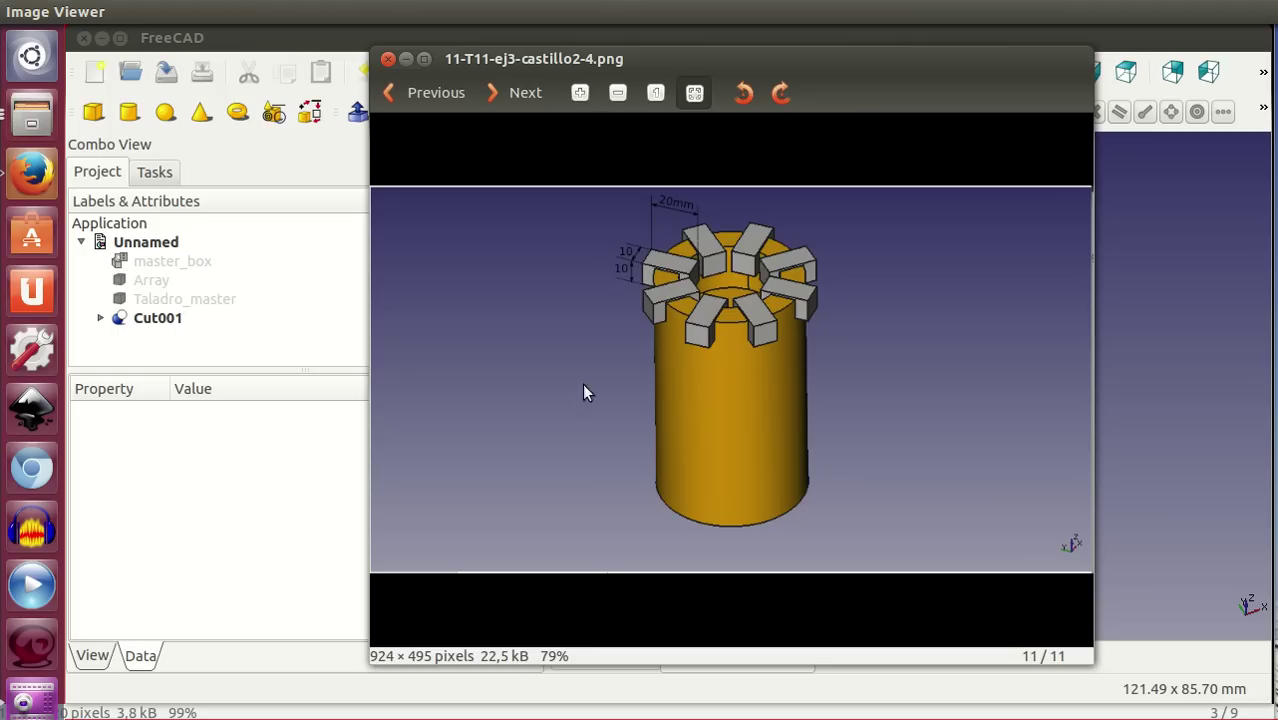
pyautogui.click(511, 95)
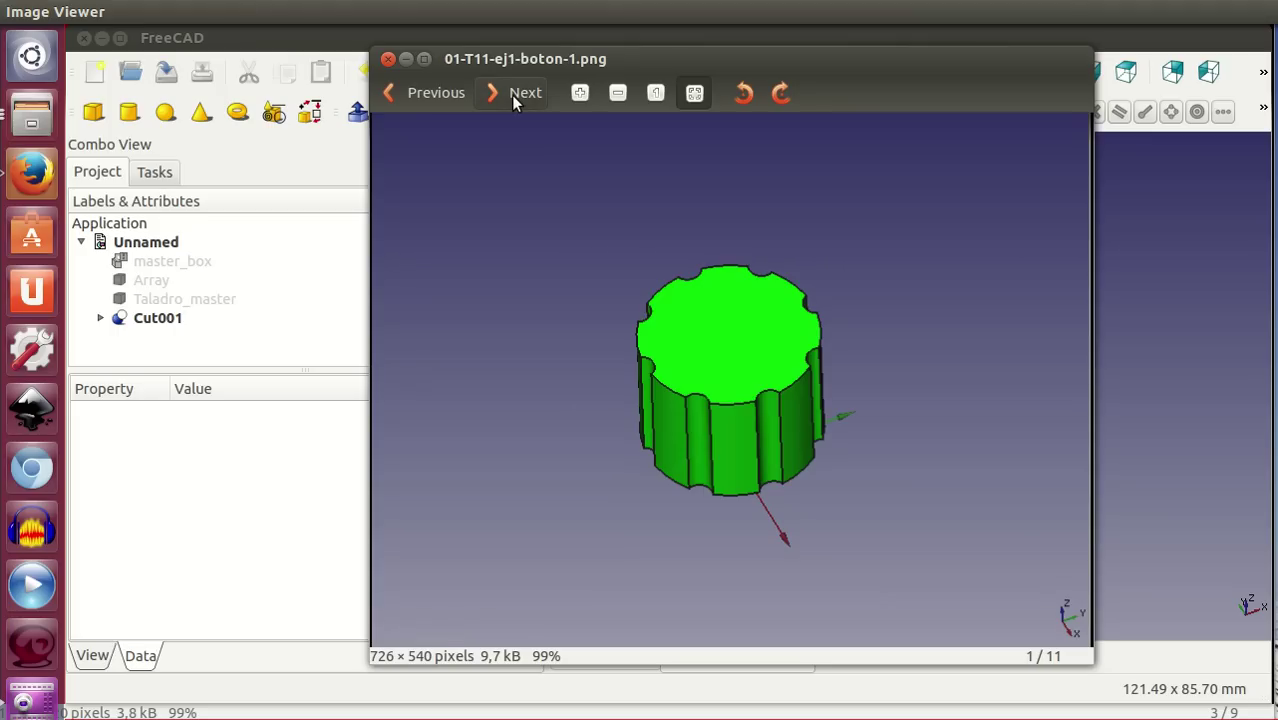
pyautogui.click(433, 96)
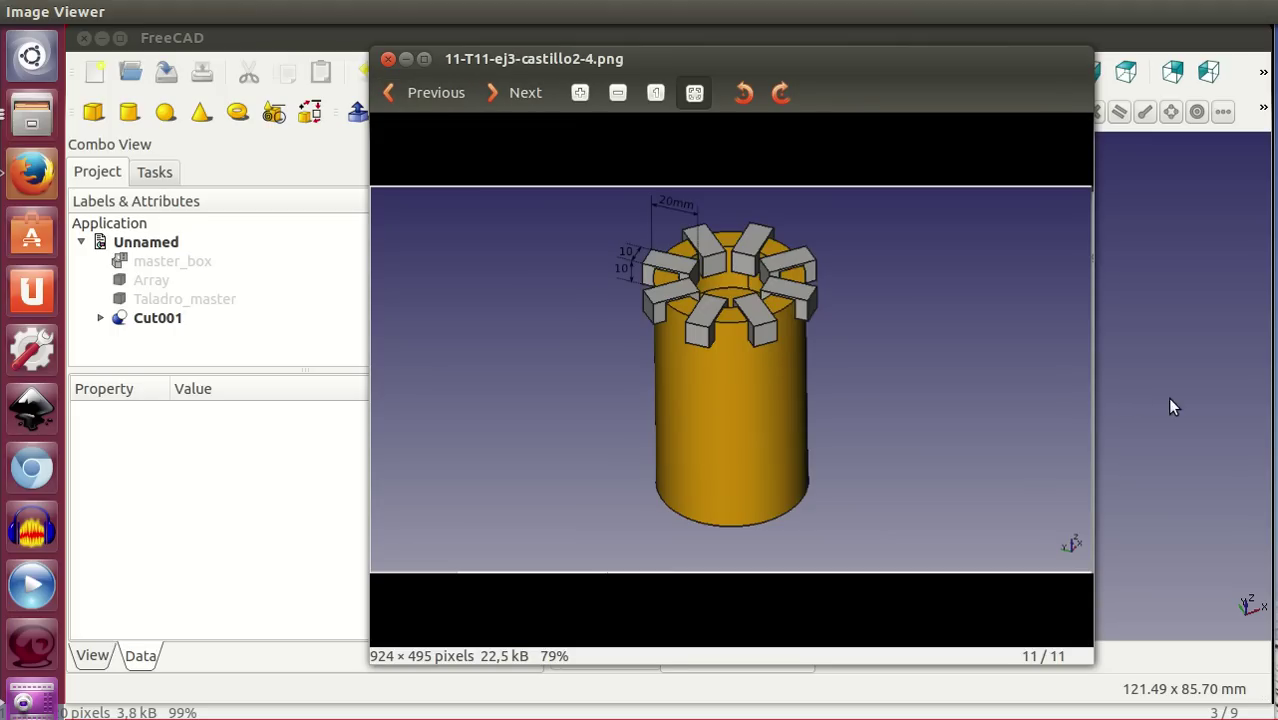